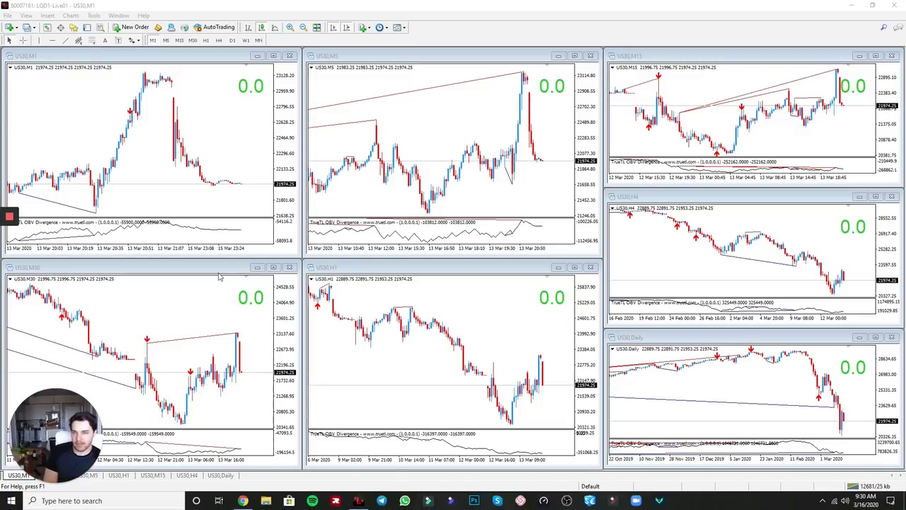
Step: Review the closed trades in the terminal's Account History, then return to open trades and hide the terminal
click(86, 27)
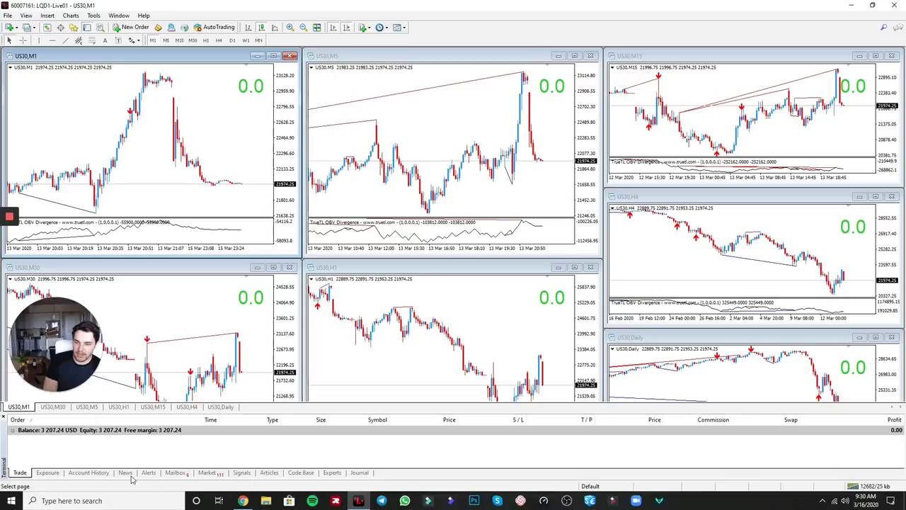
click(102, 474)
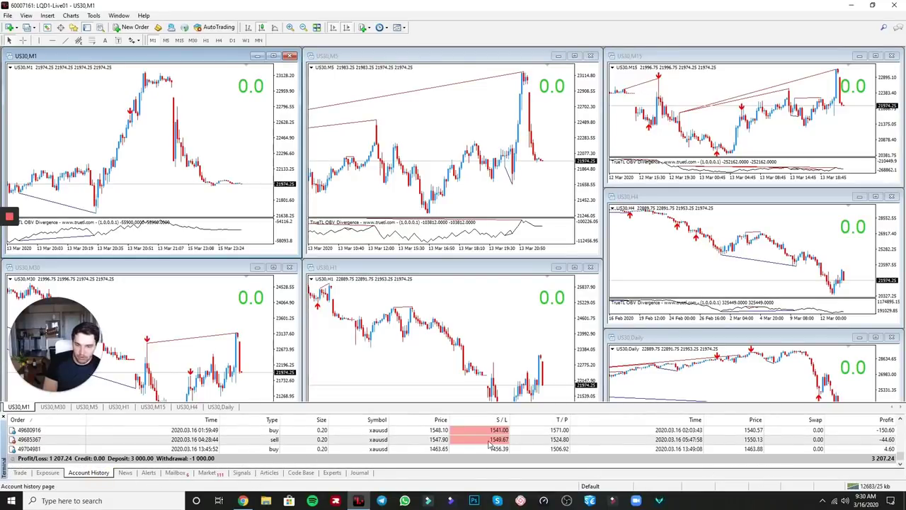
scroll(486, 445, up, 5)
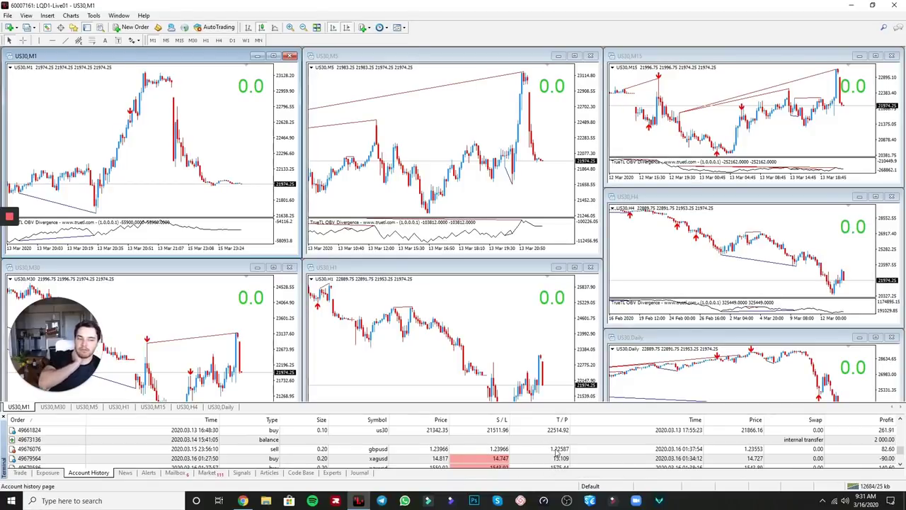
scroll(547, 442, down, 1)
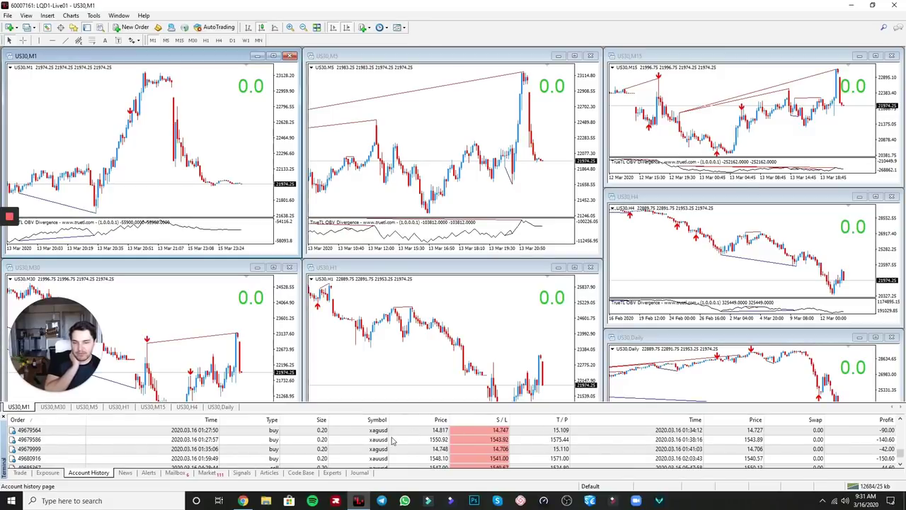
scroll(410, 439, down, 1)
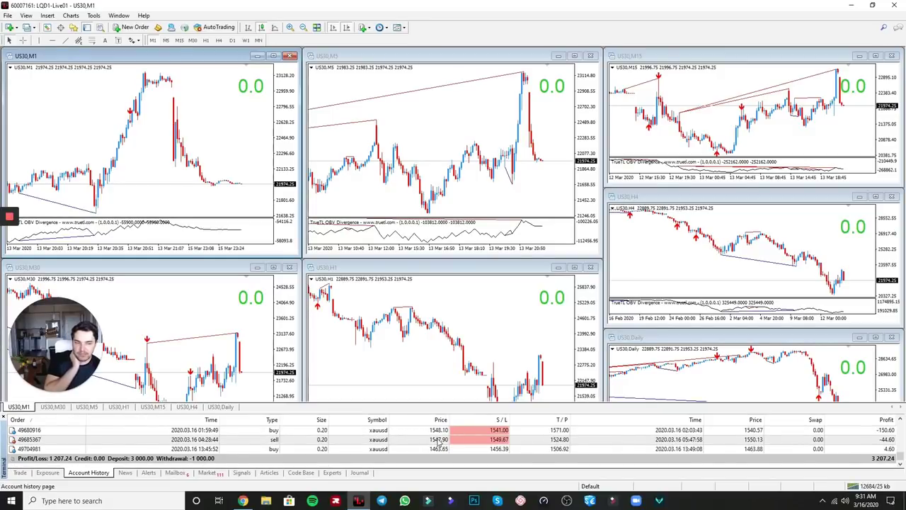
click(20, 472)
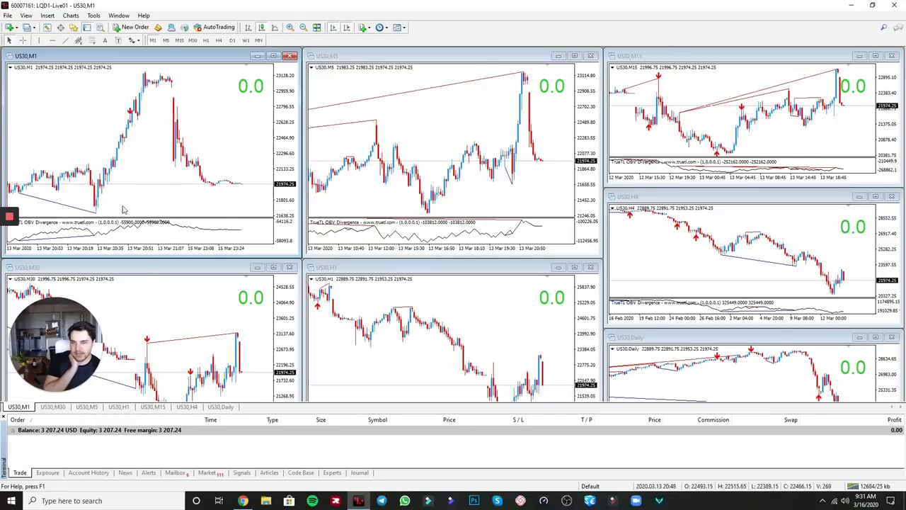
click(86, 29)
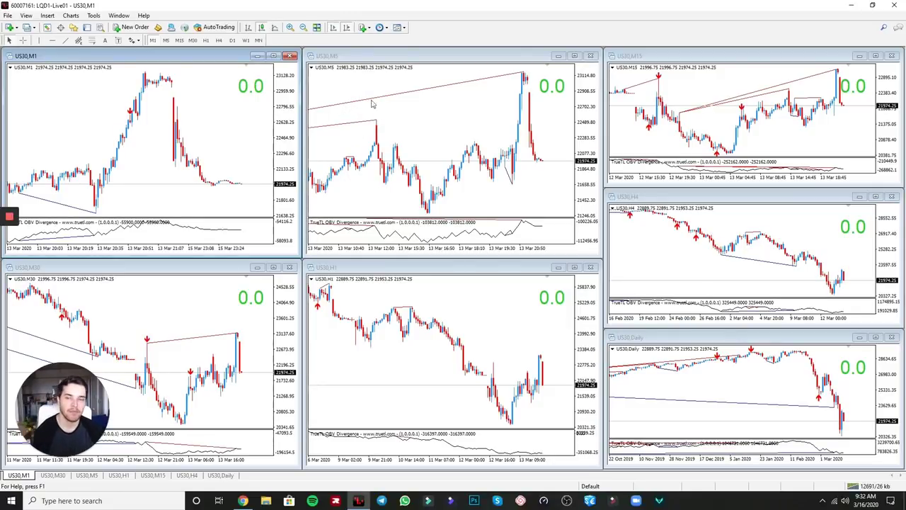
Step: Measure the drop from the US30 M1 chart's peak down to the red candle with the crosshair
middle_click(198, 117)
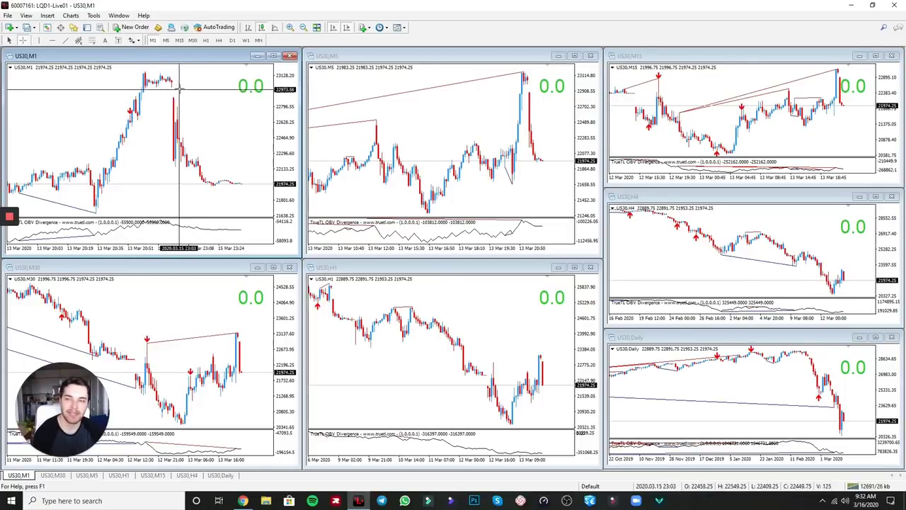
drag(178, 96, 188, 186)
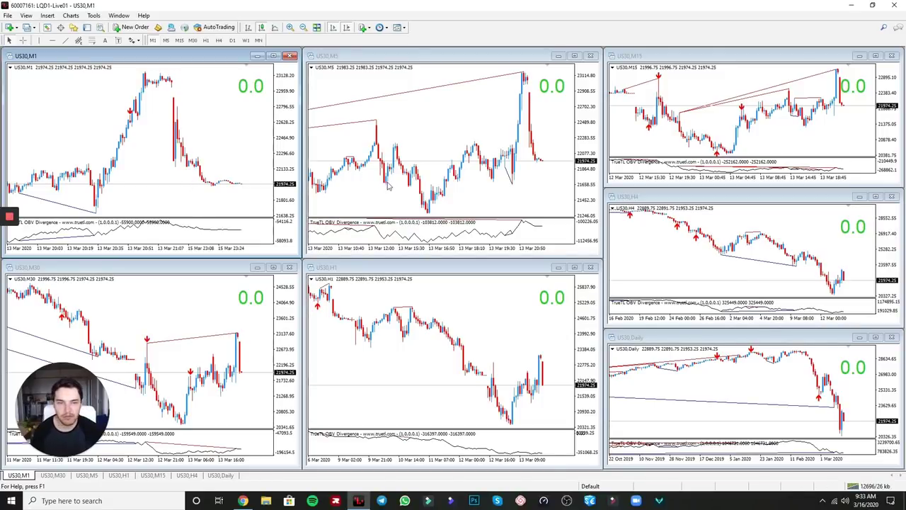
Step: Select the M5 chart, then measure the latest rise on the US30 H1 chart with the crosshair
click(570, 140)
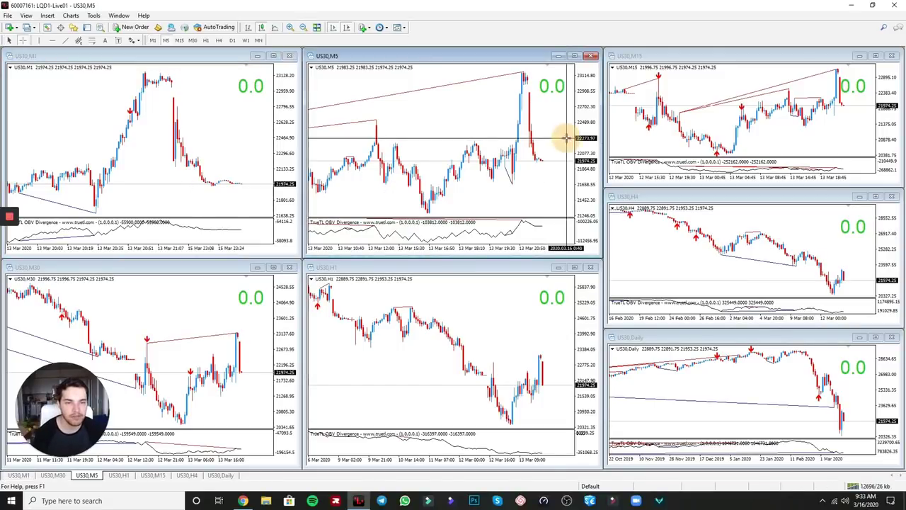
middle_click(537, 382)
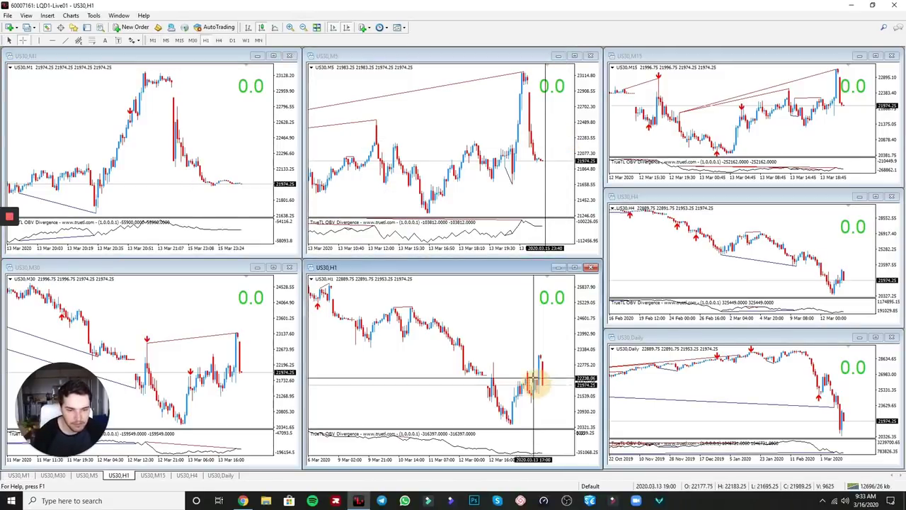
middle_click(546, 310)
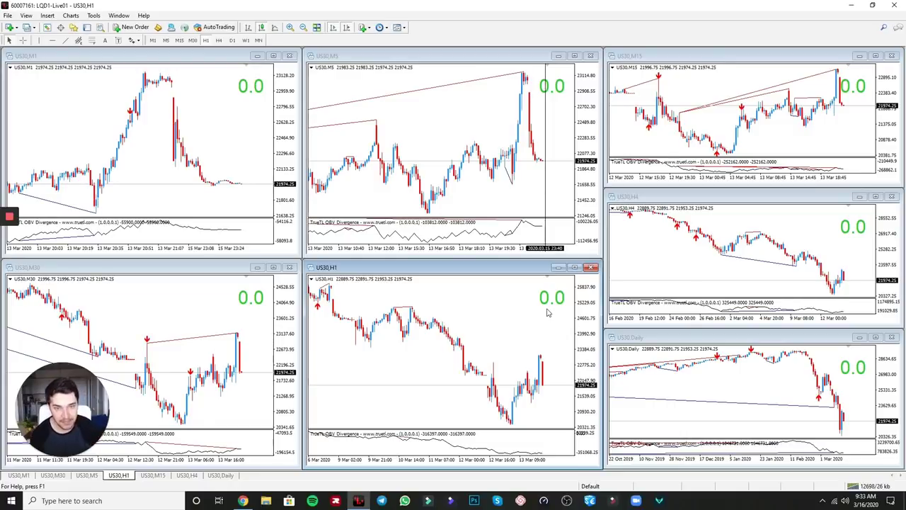
middle_click(542, 379)
drag(541, 379, 548, 309)
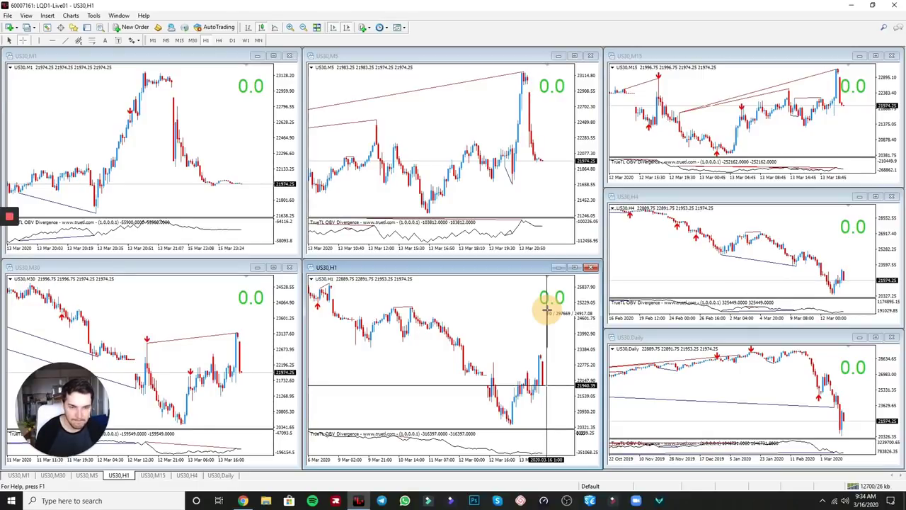
Step: Select the US30 M5 chart and measure its last few candles with the crosshair
click(525, 118)
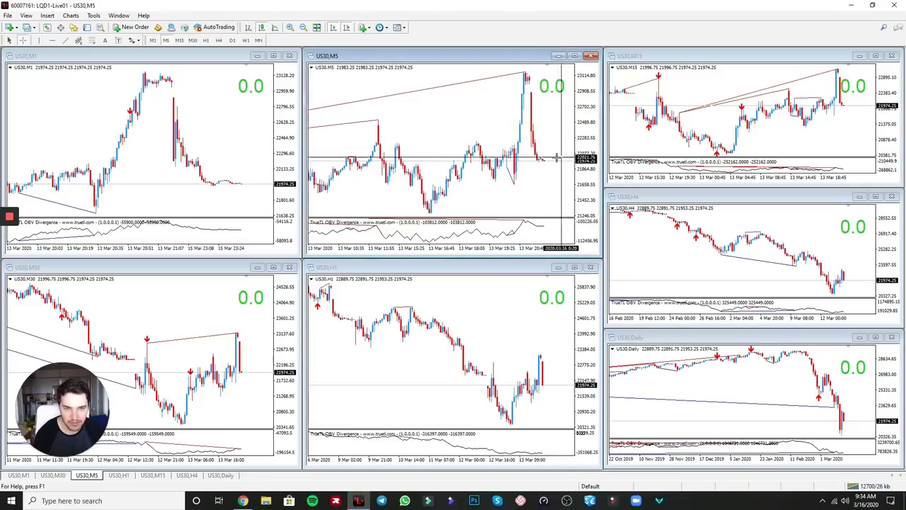
drag(543, 161, 544, 148)
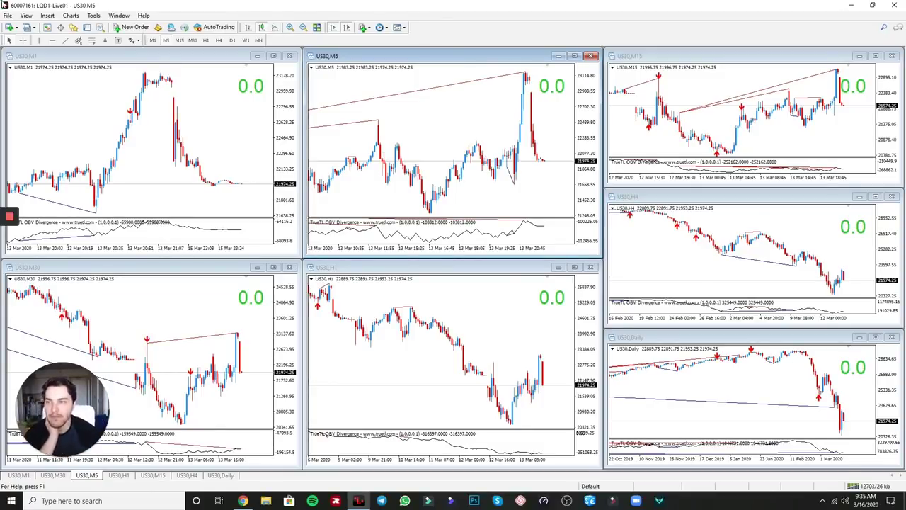
Step: Show Market Watch, bring up its Symbols list and expand the Indices group
click(46, 27)
right_click(40, 116)
click(66, 141)
click(14, 52)
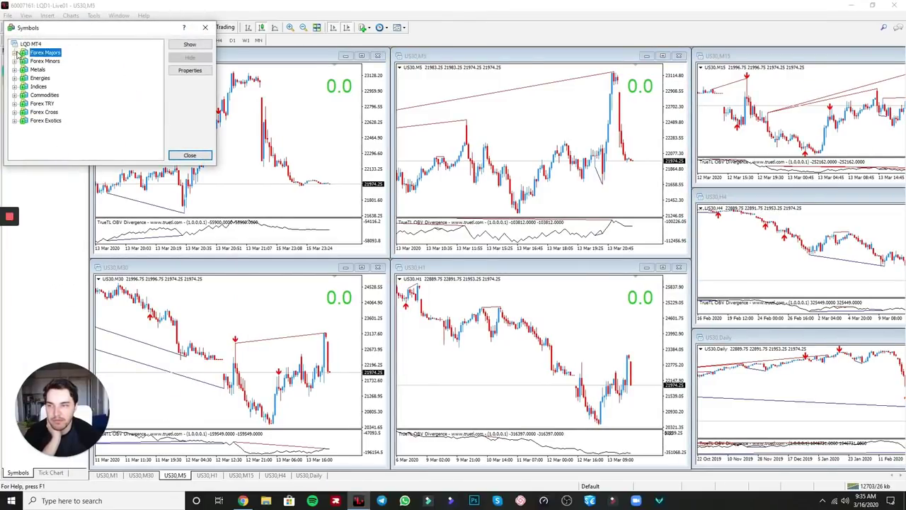
click(15, 86)
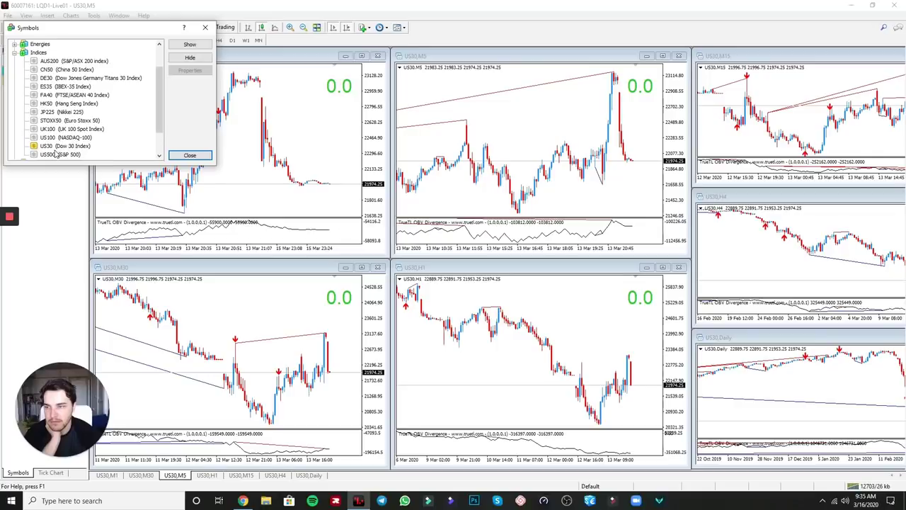
scroll(58, 83, down, 1)
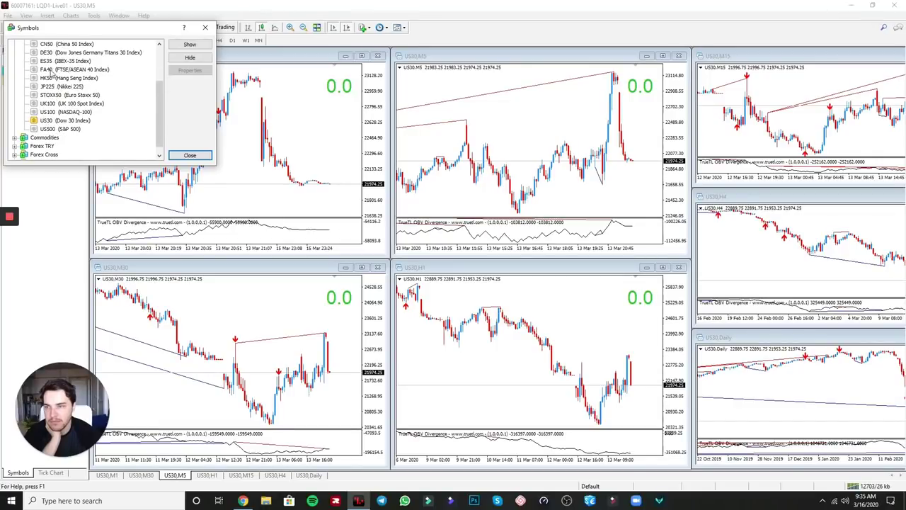
scroll(51, 73, up, 1)
Step: Pick an index symbol, close the Symbols list, and bring up the US500 context menu
click(55, 138)
scroll(28, 99, up, 2)
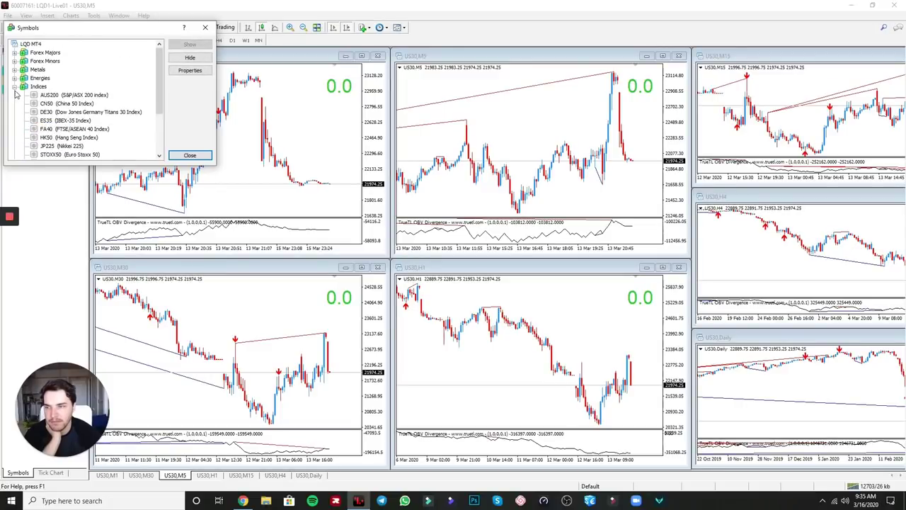
click(15, 87)
click(189, 155)
right_click(37, 90)
click(61, 111)
right_click(364, 267)
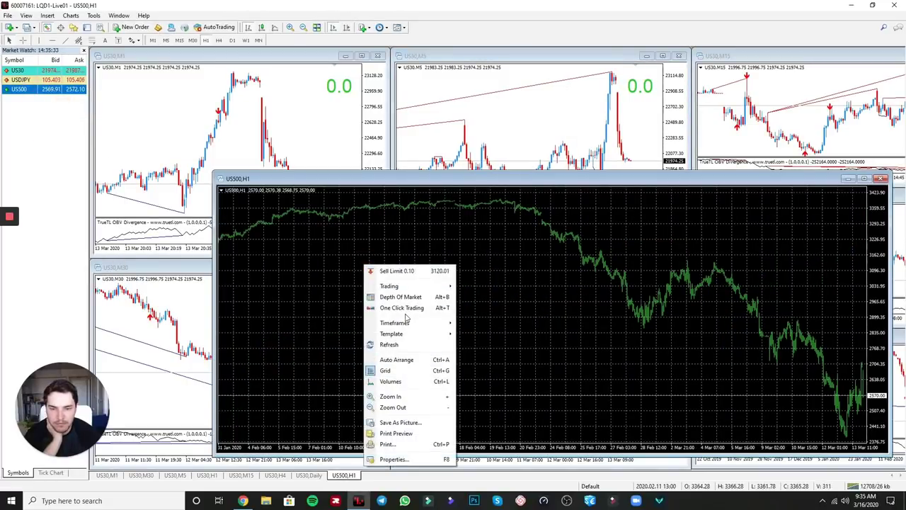
mouse_move(406, 335)
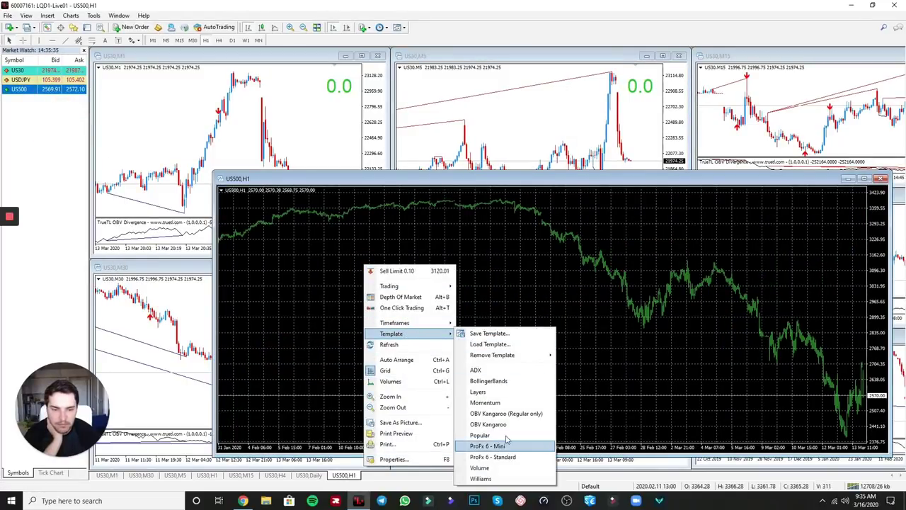
click(503, 413)
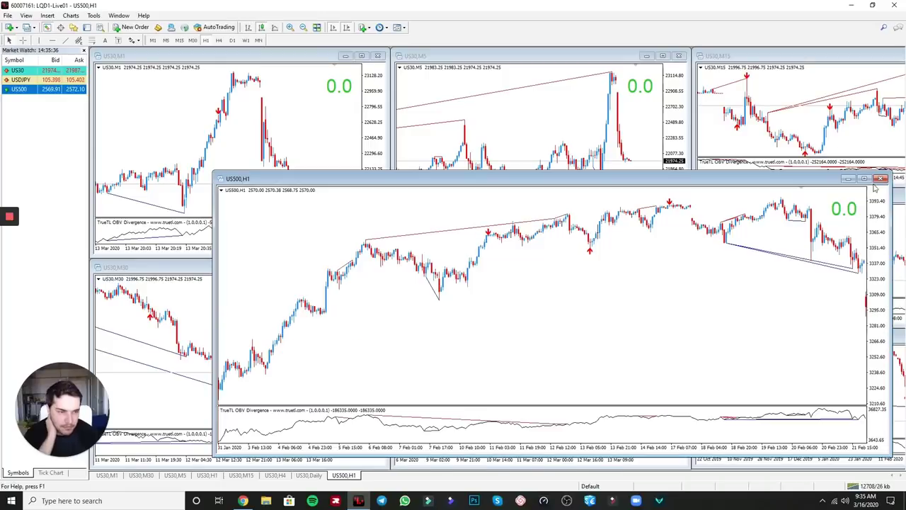
click(47, 26)
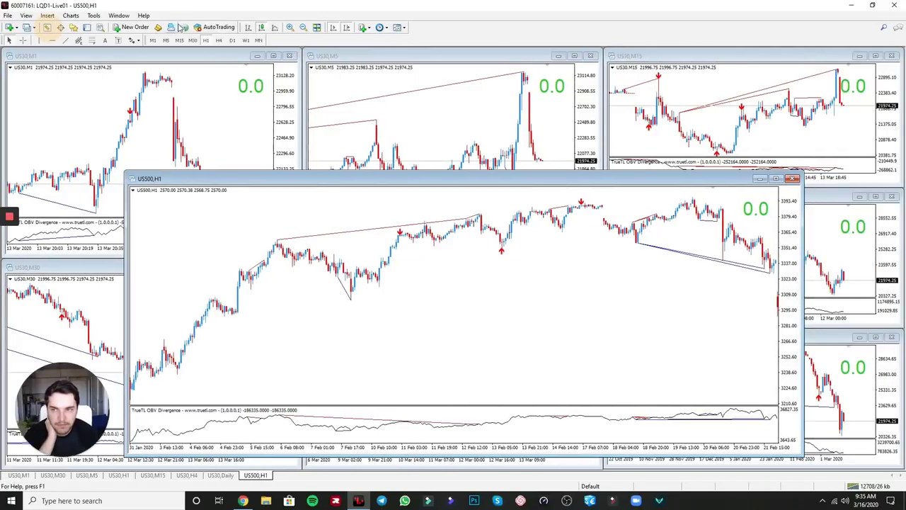
click(776, 178)
click(474, 192)
click(192, 40)
click(179, 41)
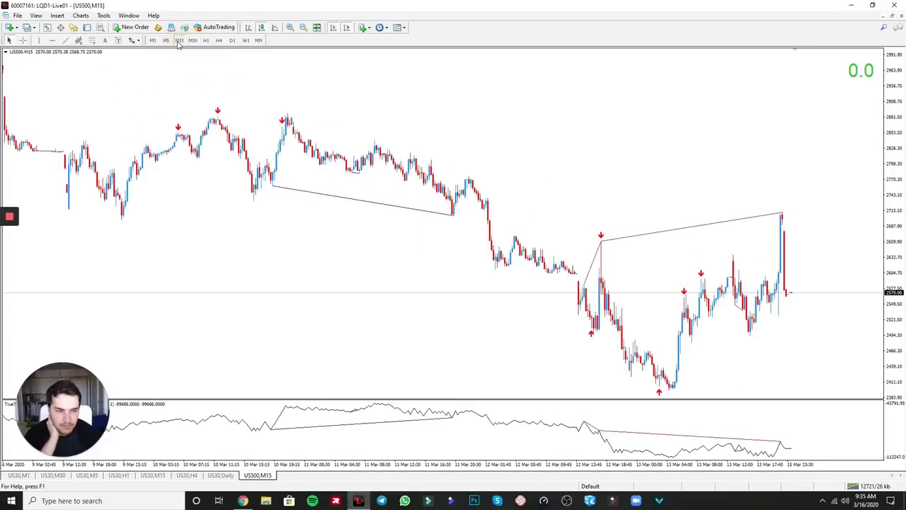
click(166, 41)
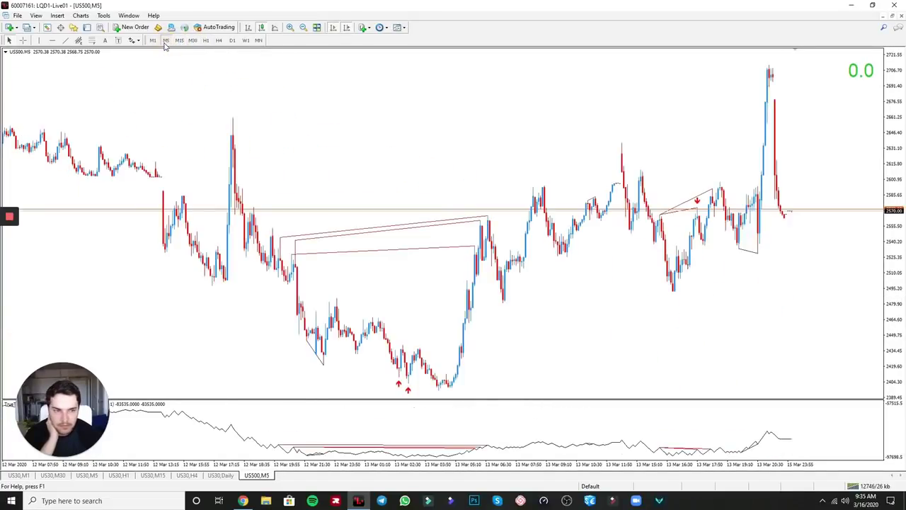
click(153, 41)
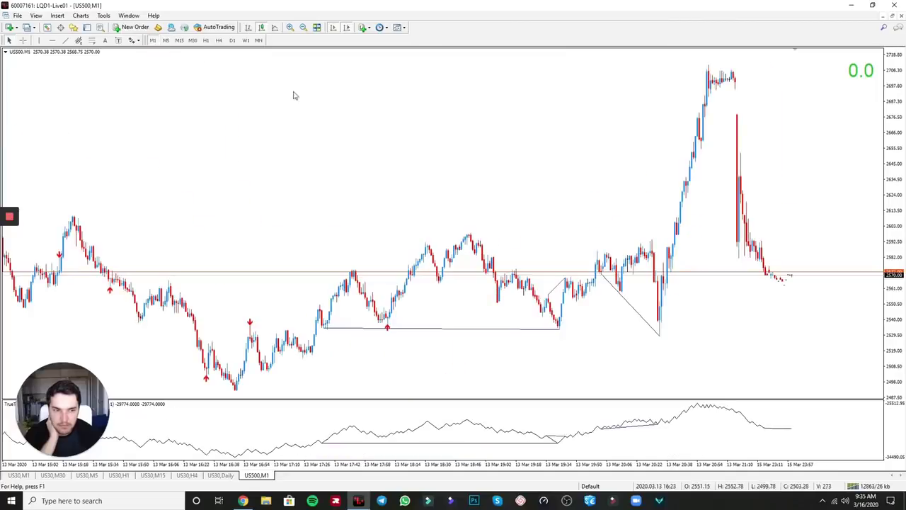
middle_click(786, 237)
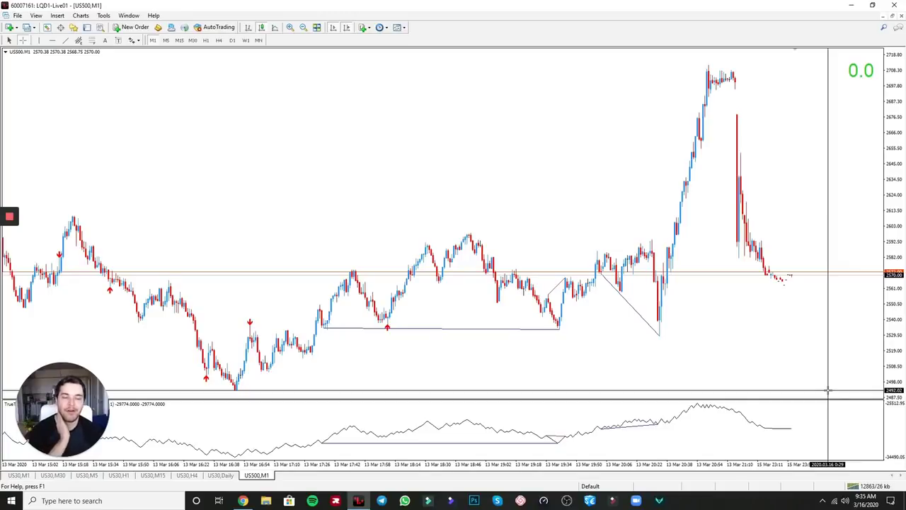
click(805, 370)
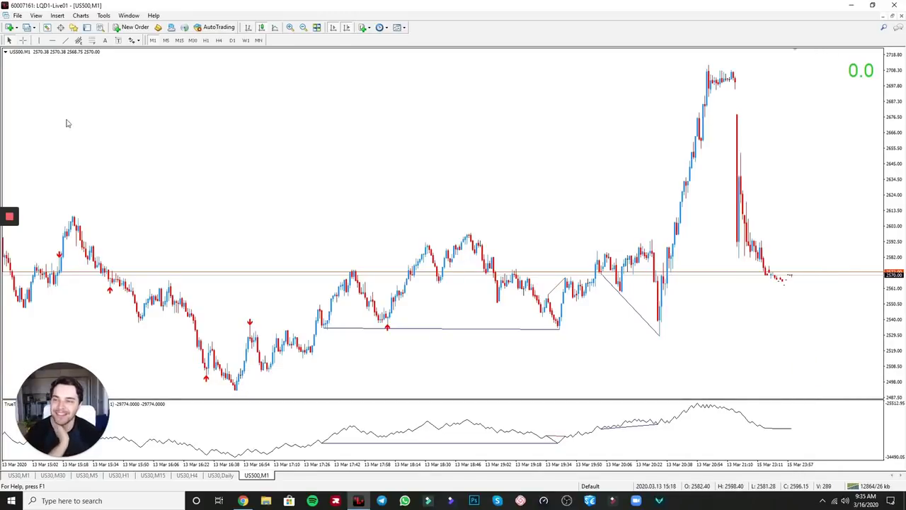
click(47, 28)
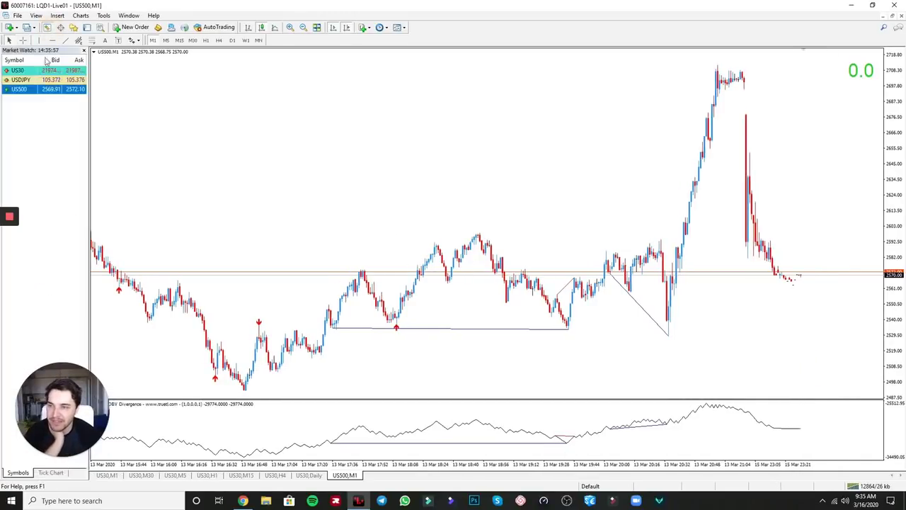
click(46, 27)
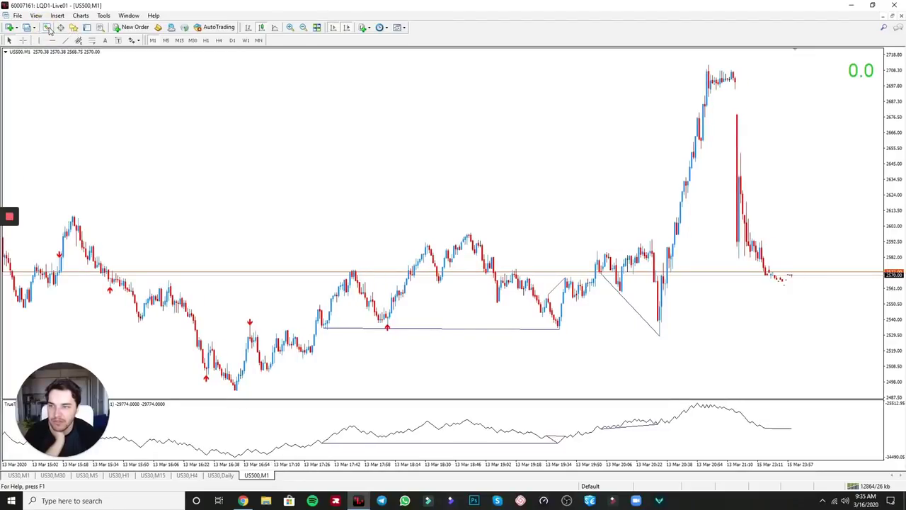
Step: Add XAUUSD from the Metals group to the Market Watch list
click(47, 28)
right_click(29, 106)
click(48, 132)
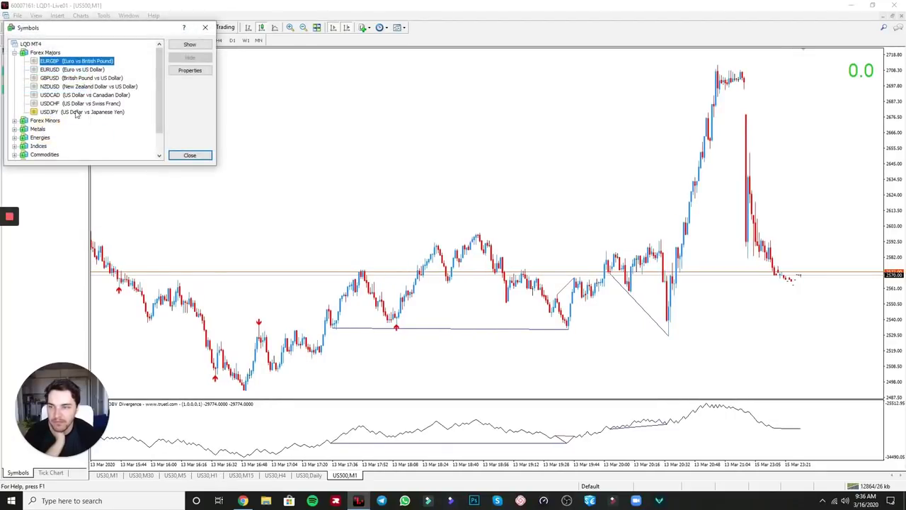
click(14, 54)
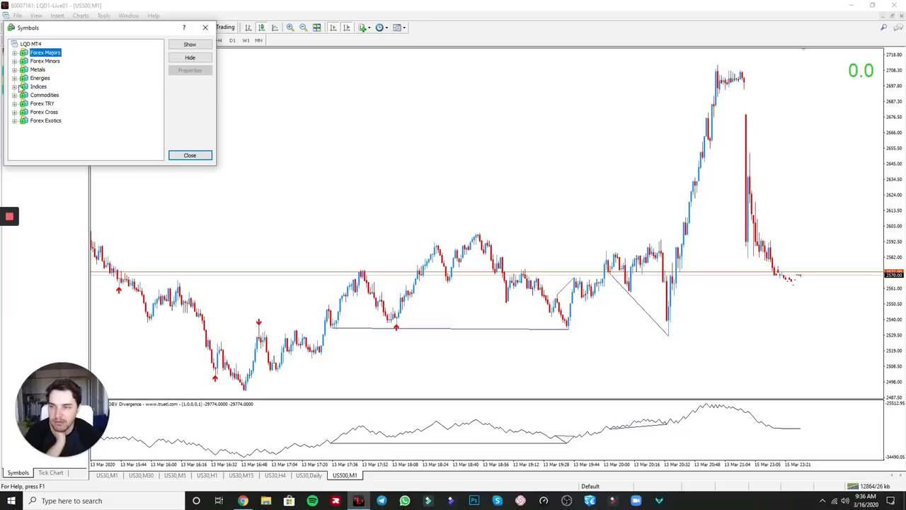
click(14, 69)
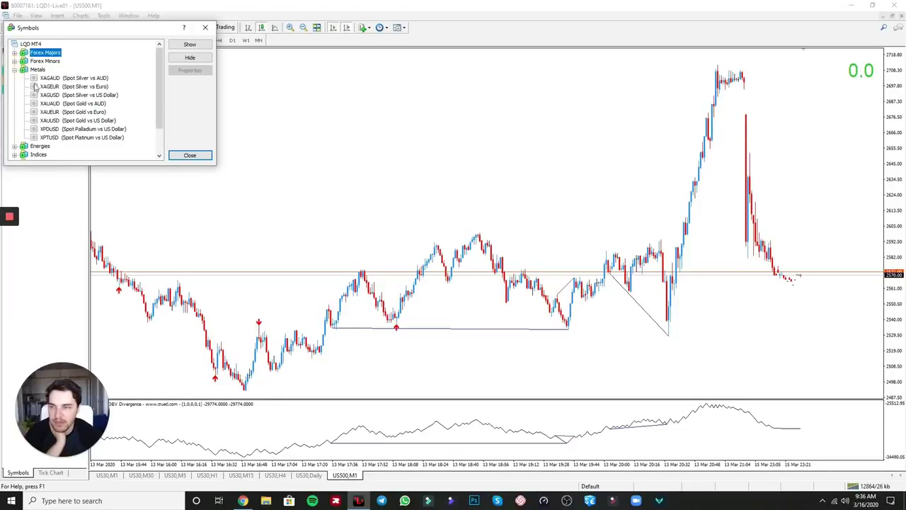
double_click(62, 121)
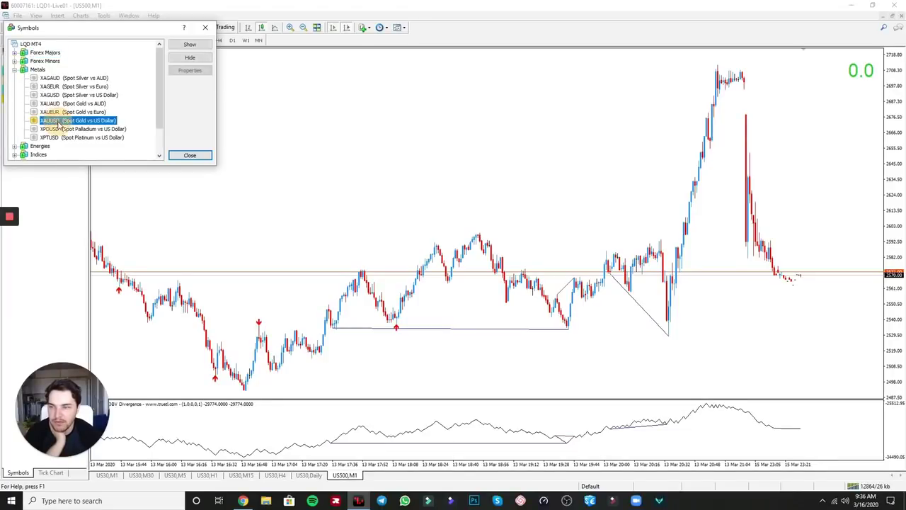
click(14, 69)
click(190, 155)
Step: Create a new XAUUSD chart window from Market Watch
click(36, 99)
right_click(36, 100)
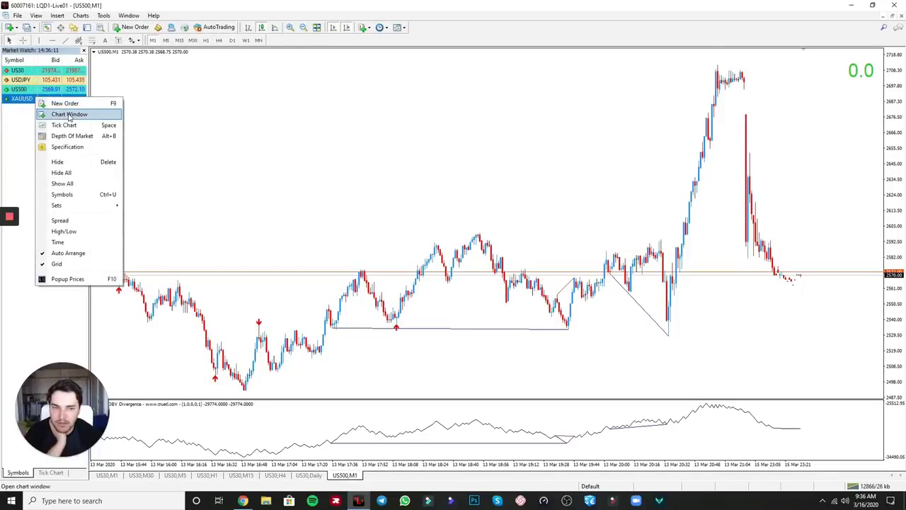
click(60, 113)
right_click(226, 140)
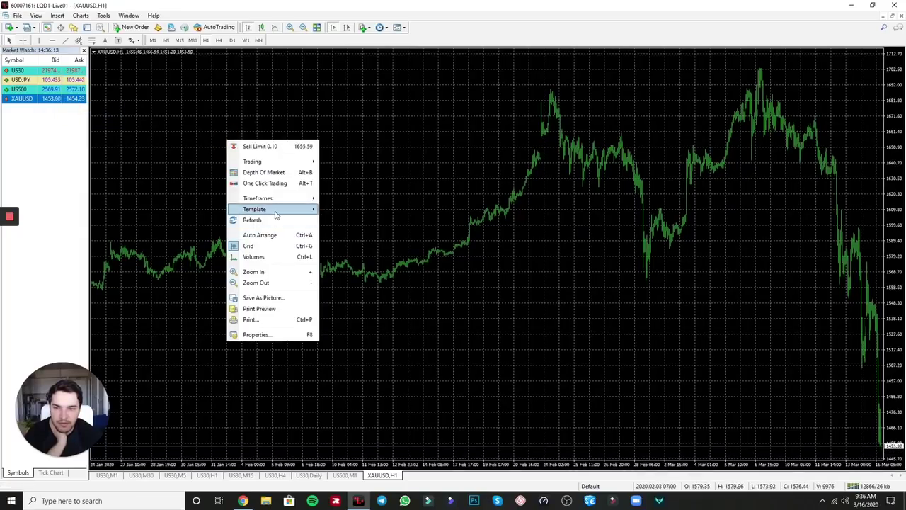
Step: Apply the OBV Kangaroo (Regular only) template and step the gold chart down from D1 to M5
mouse_move(304, 209)
click(368, 289)
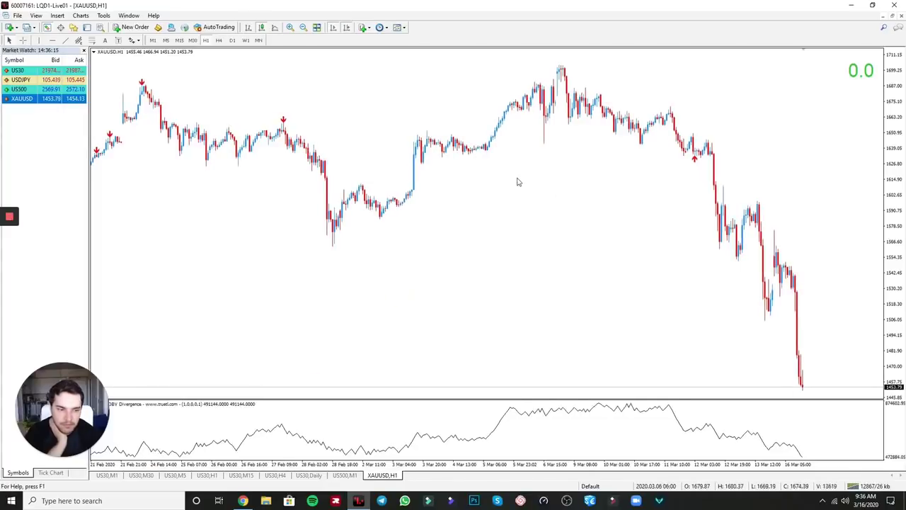
click(219, 40)
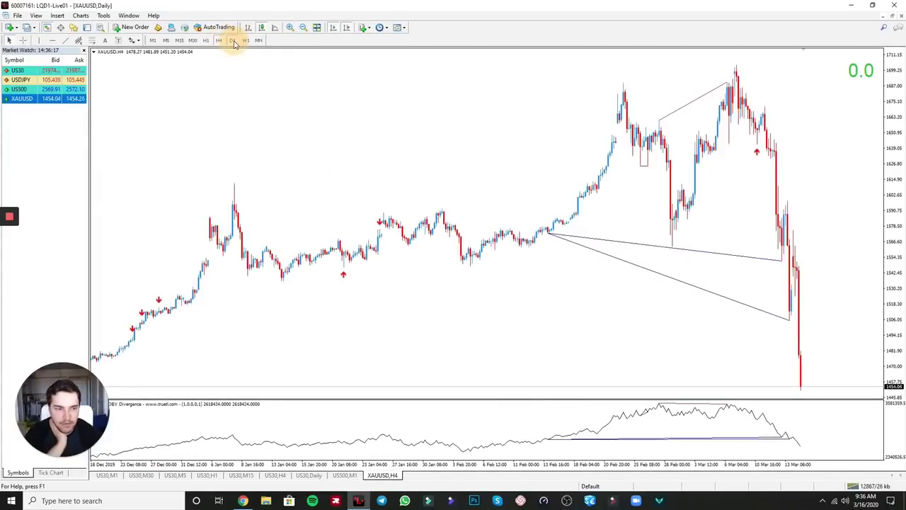
click(232, 41)
click(219, 41)
click(206, 40)
click(193, 40)
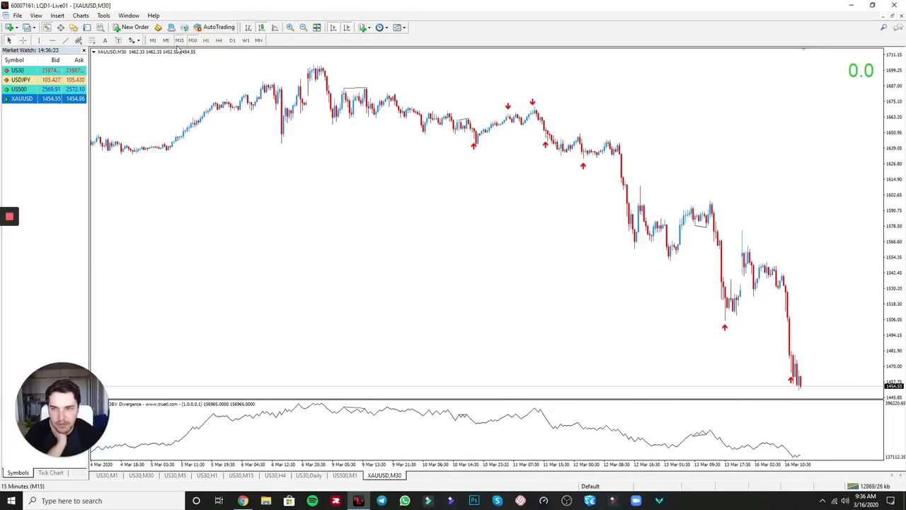
click(179, 40)
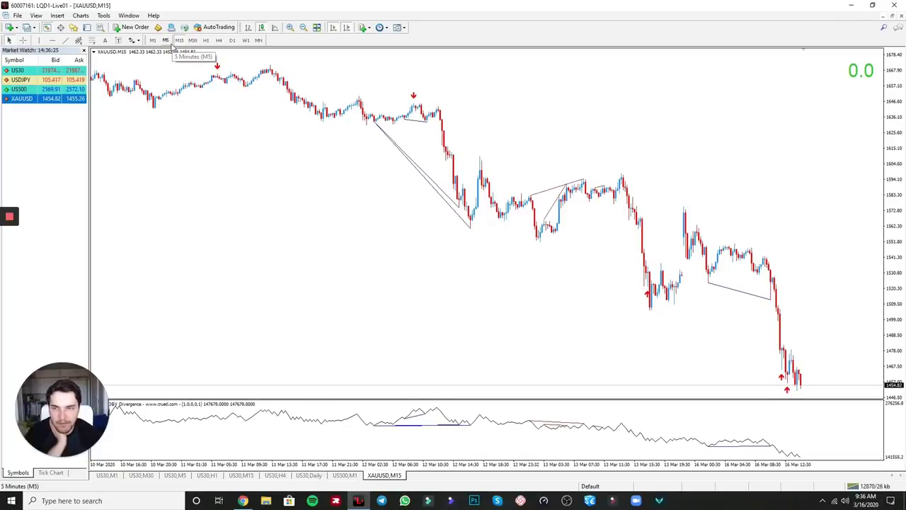
click(166, 40)
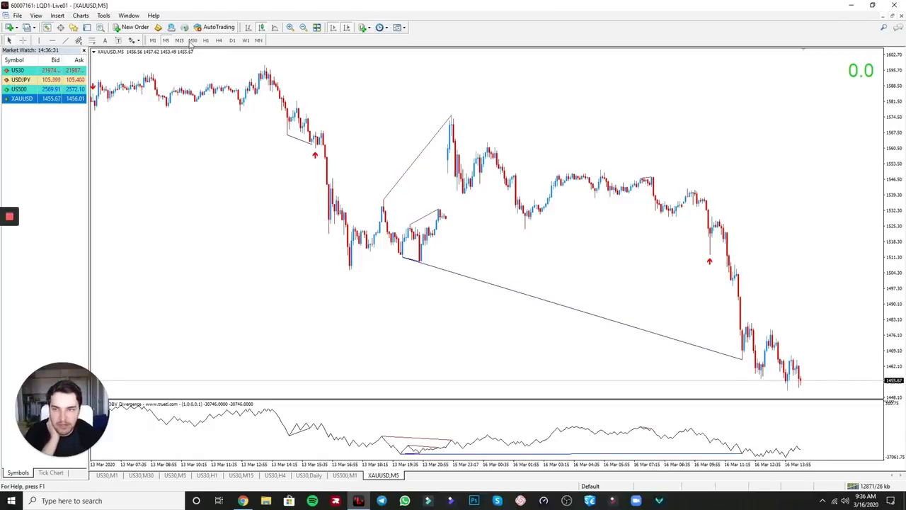
Step: Step the gold chart back up through M15, M30, H1, H4 and D1, ending on W1
click(179, 40)
click(194, 40)
click(206, 41)
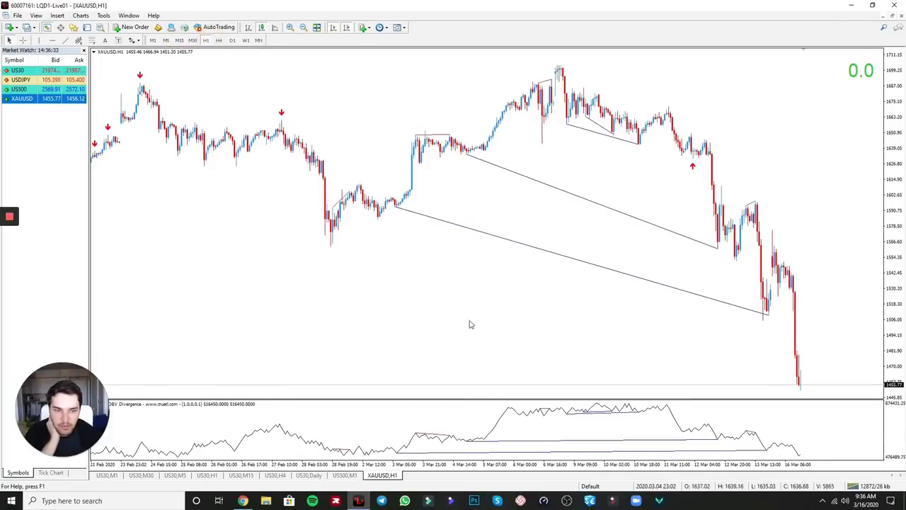
click(218, 41)
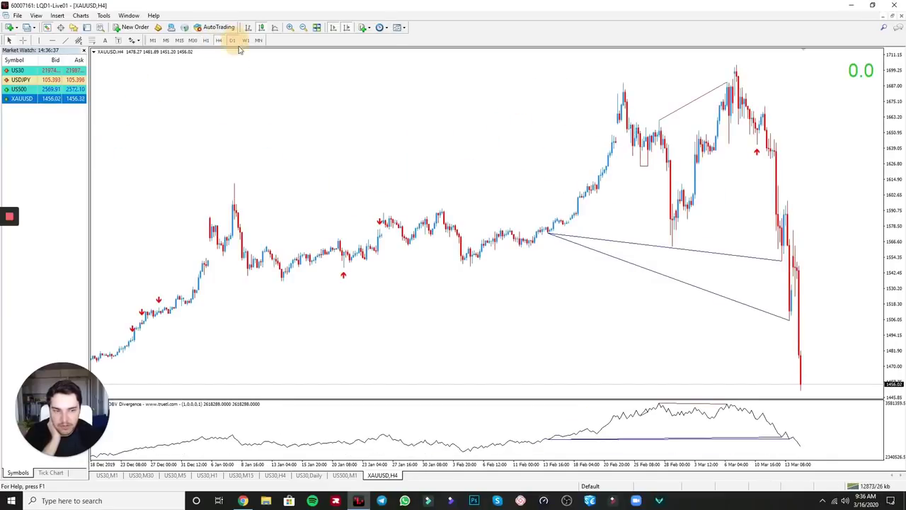
click(232, 40)
middle_click(749, 274)
middle_click(696, 250)
click(246, 40)
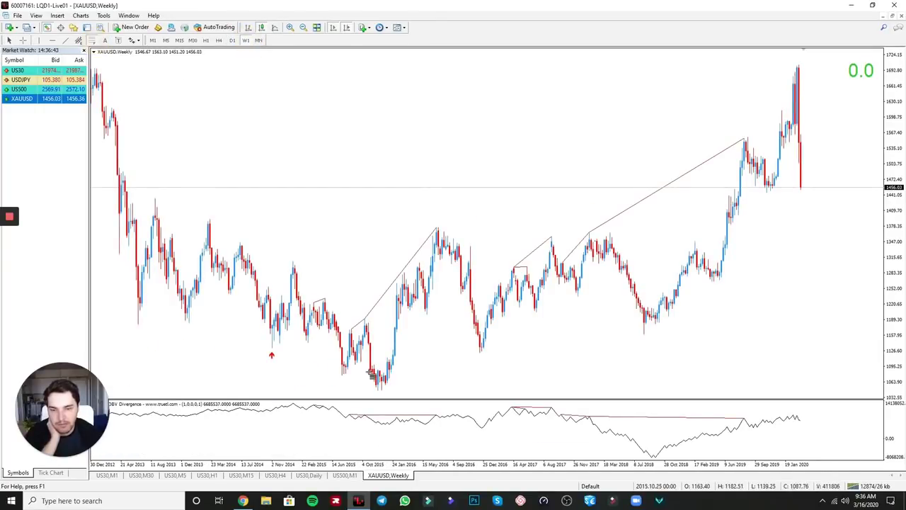
Step: Draw a Fibonacci retracement from the 2015 low to the 2020 high and measure the latest weekly move
drag(380, 389, 646, 153)
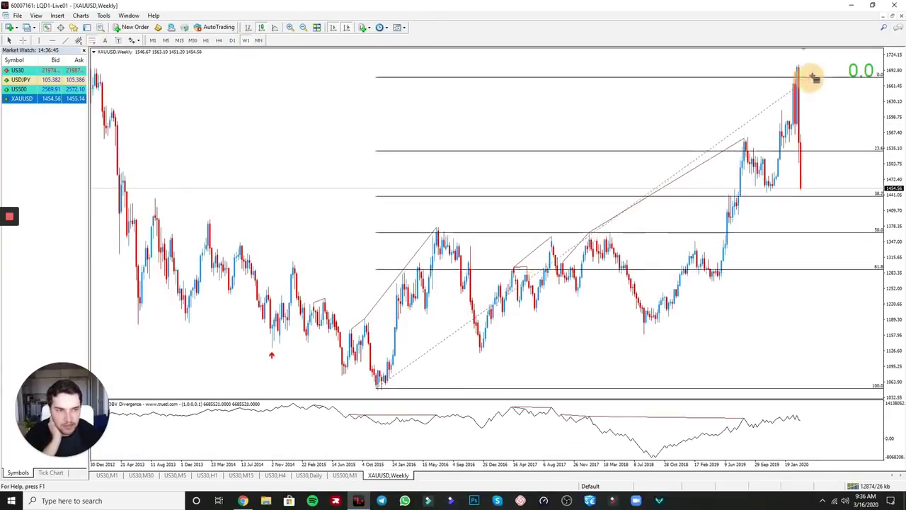
drag(816, 74, 823, 67)
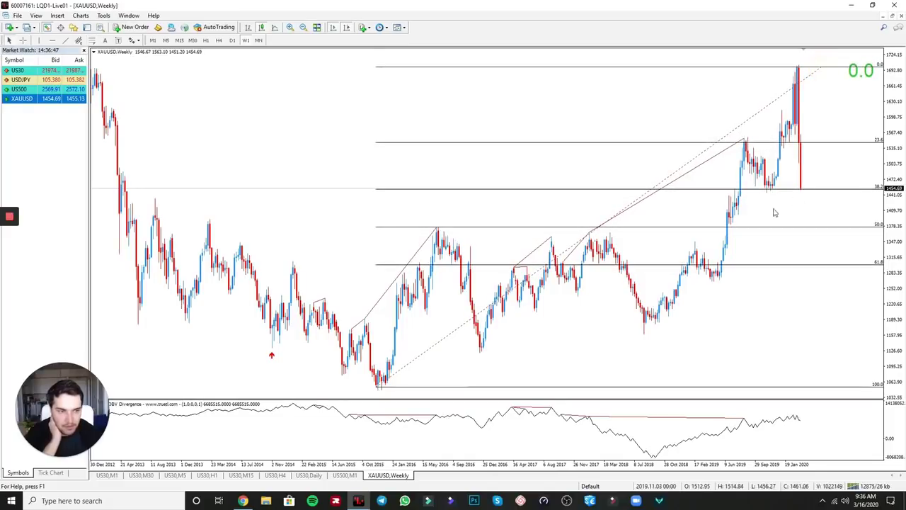
middle_click(805, 178)
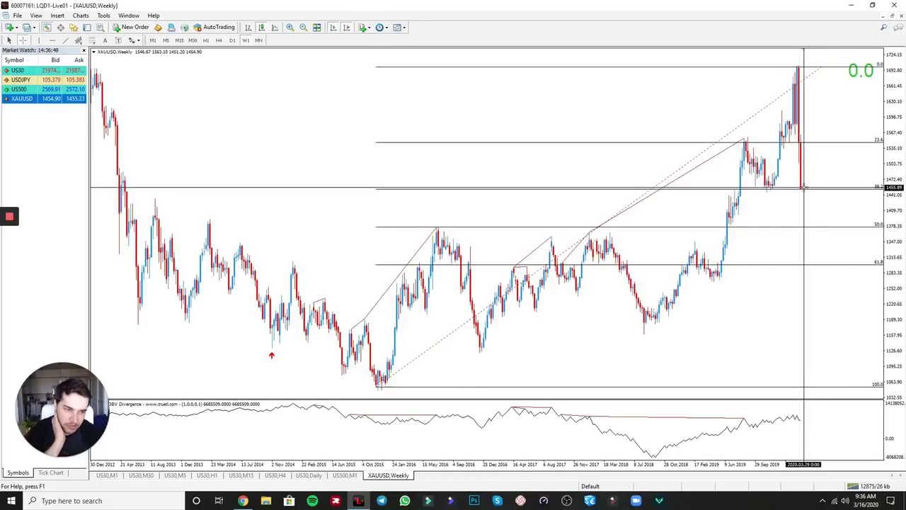
drag(803, 188, 872, 146)
middle_click(893, 306)
click(849, 265)
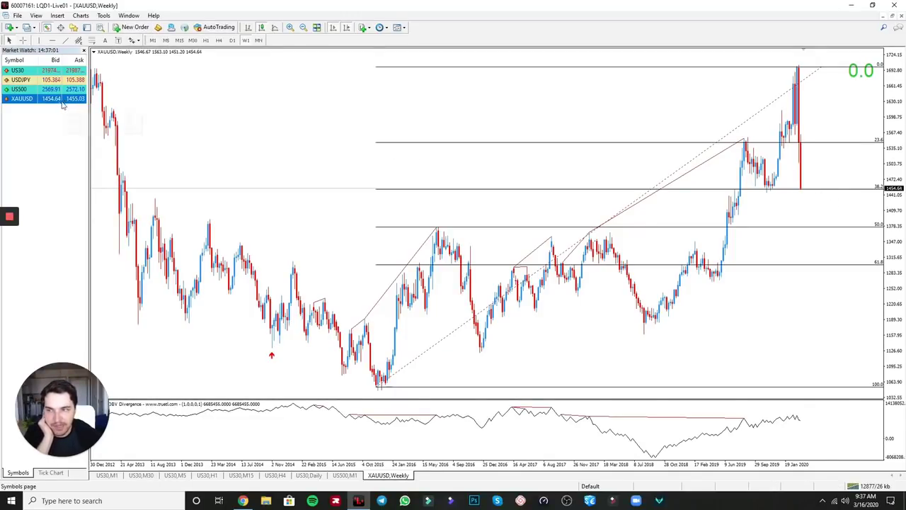
mouse_move(71, 95)
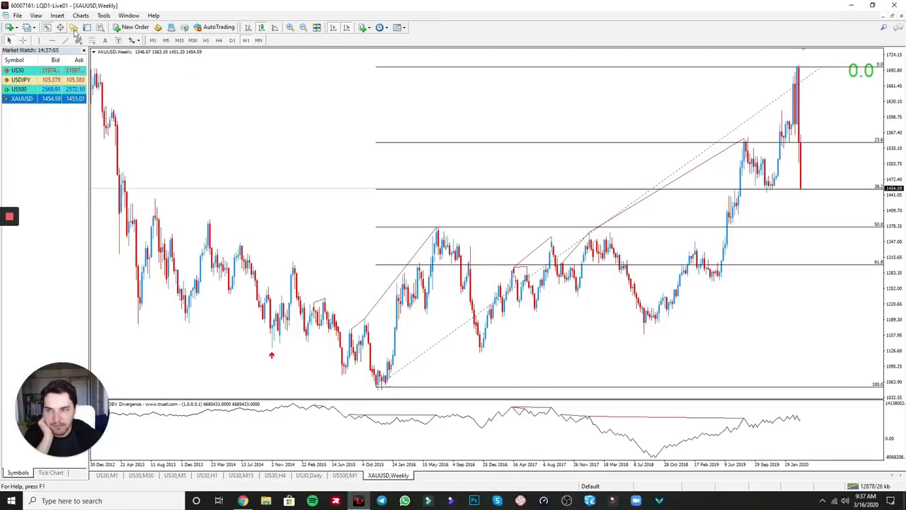
Step: Hide Market Watch, tile the charts, and maximize the XAUUSD weekly chart
click(46, 28)
click(316, 27)
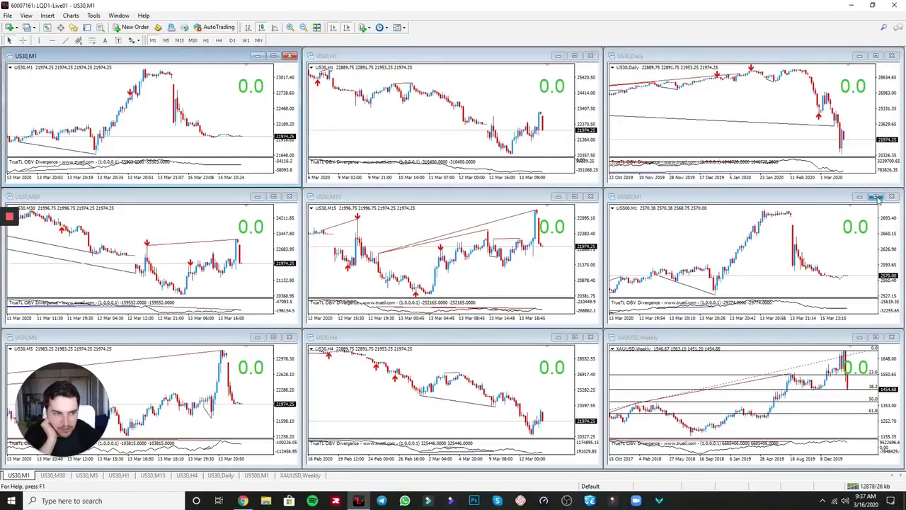
click(877, 339)
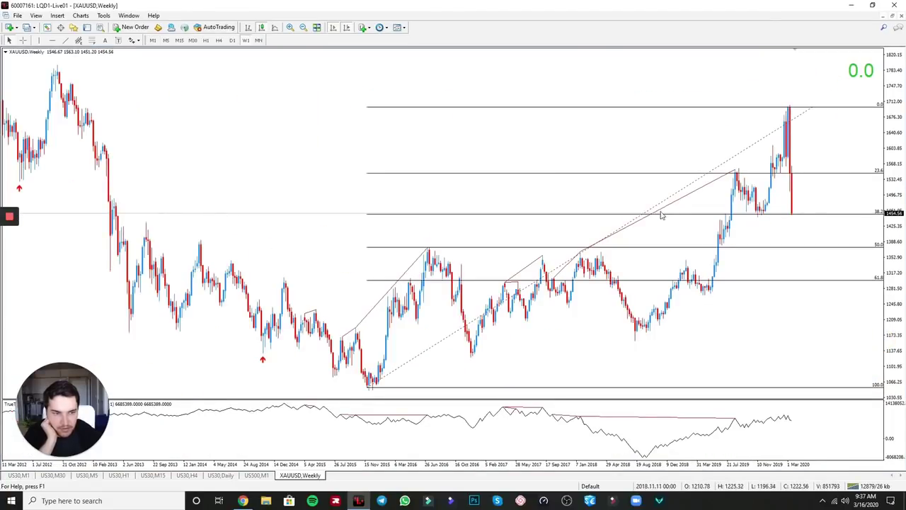
Step: Delete the Fibonacci retracement from the weekly gold chart
right_click(615, 233)
click(556, 322)
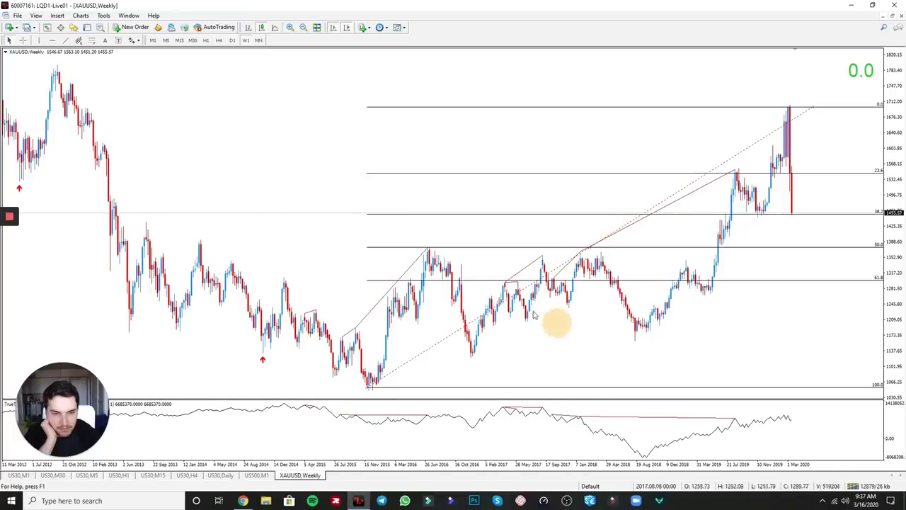
click(440, 343)
right_click(440, 342)
click(459, 366)
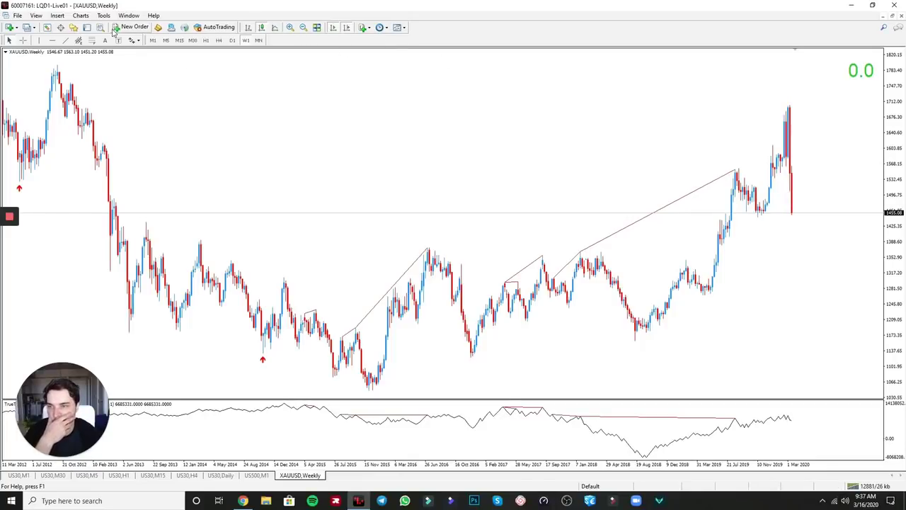
click(87, 28)
click(87, 27)
click(132, 27)
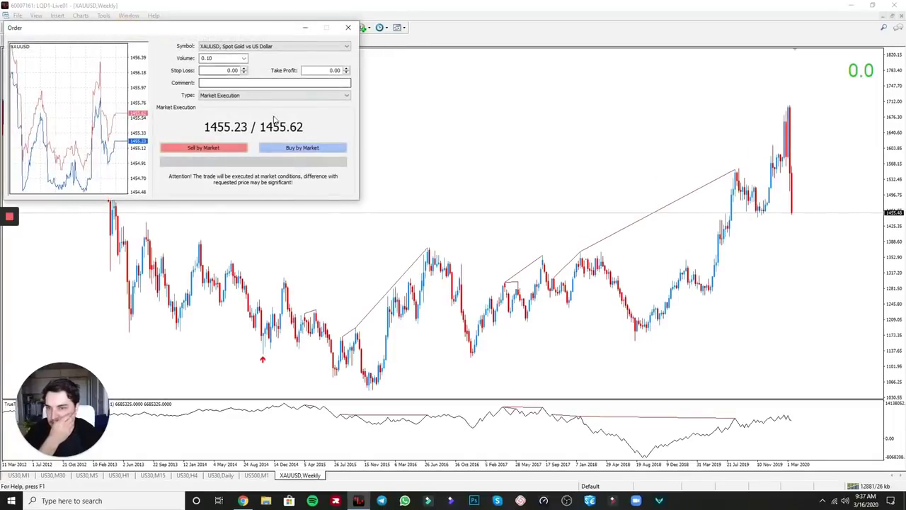
click(303, 149)
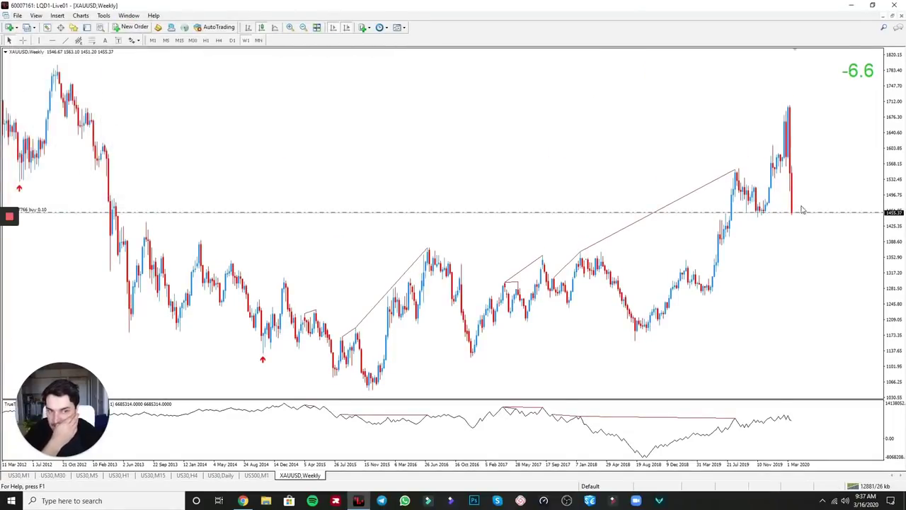
drag(806, 212, 804, 182)
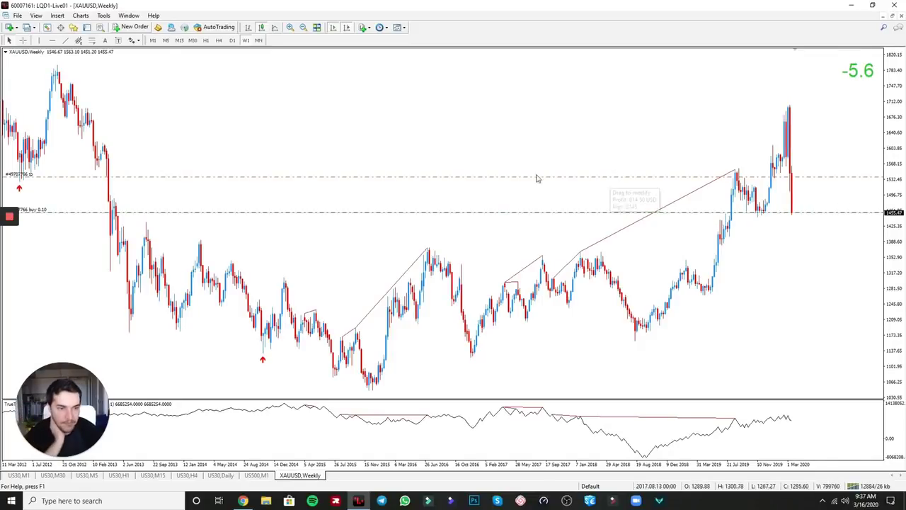
Step: Load US500 onto the chart, check H1 and M15 with the crosshair, then swap in US30
click(47, 27)
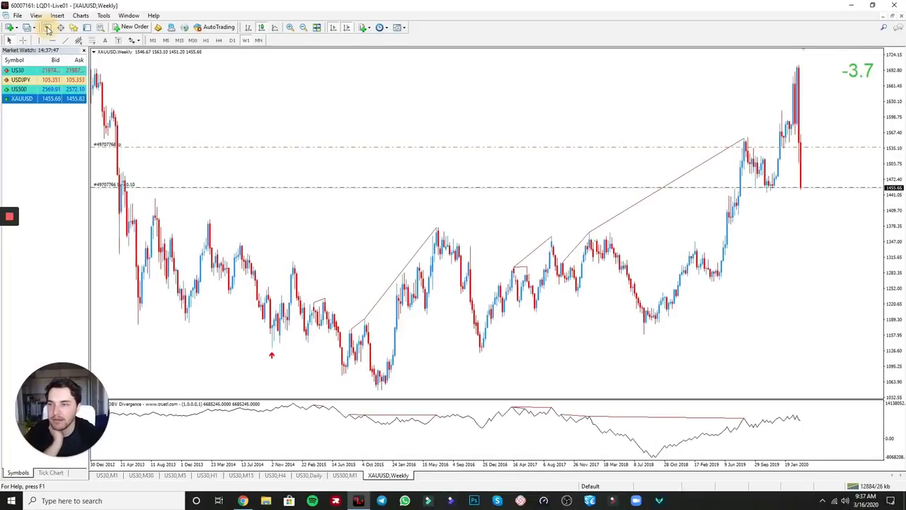
drag(54, 92, 319, 140)
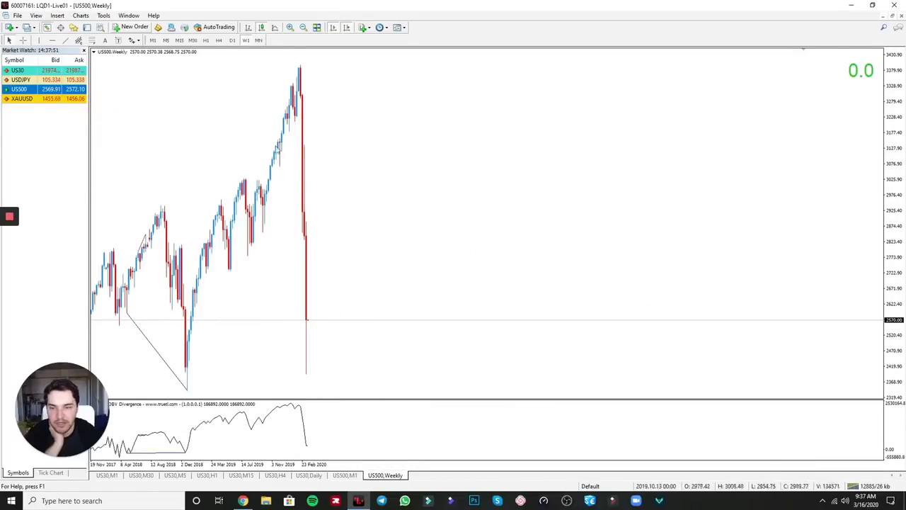
click(205, 40)
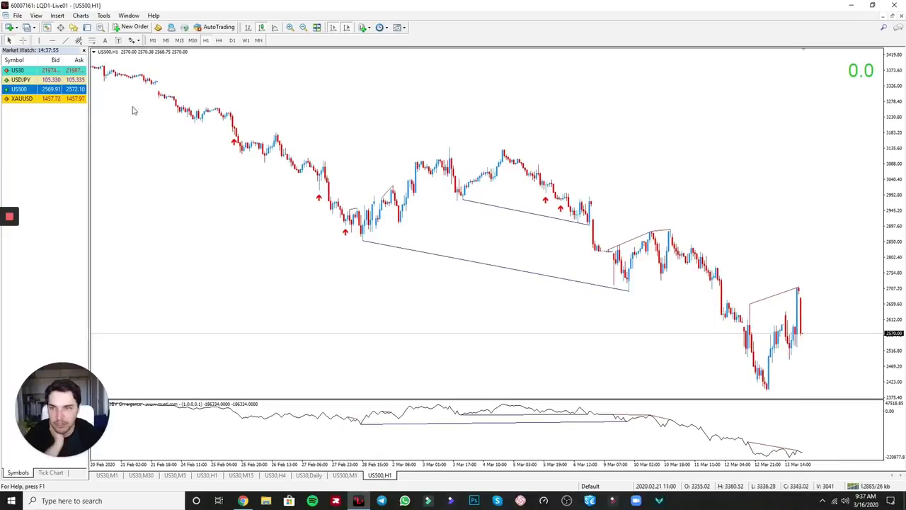
click(179, 40)
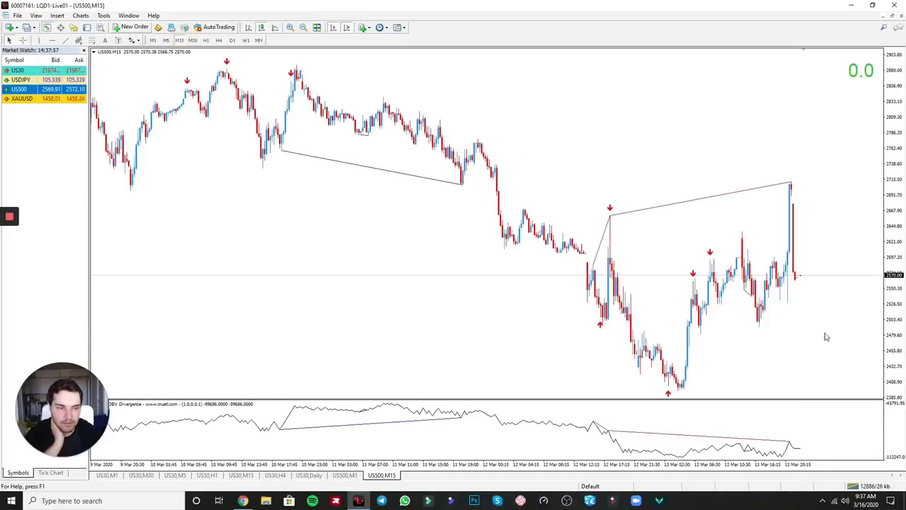
middle_click(784, 300)
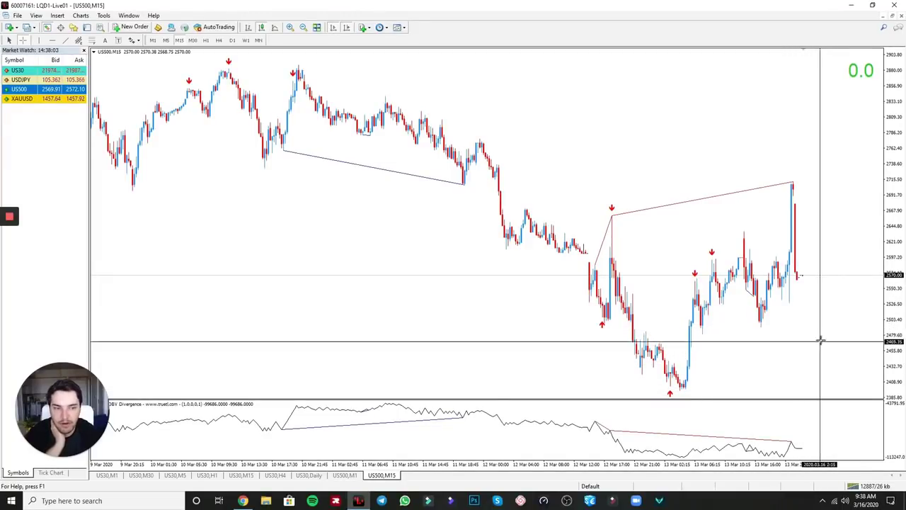
key(Escape)
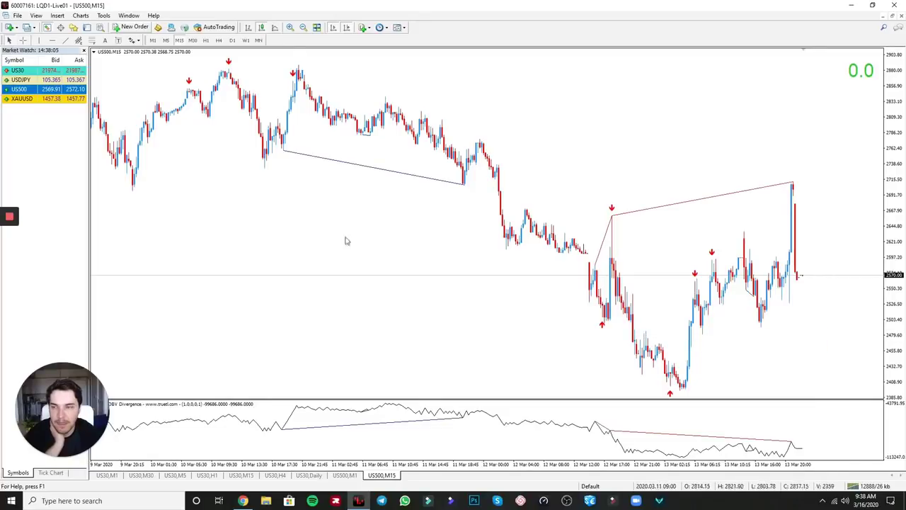
drag(40, 70, 151, 84)
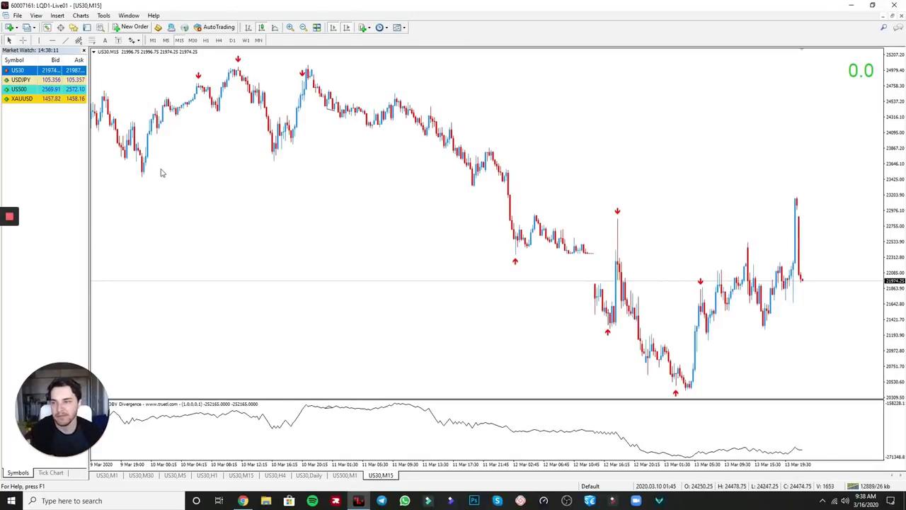
Step: Open the XAUUSD buy trade's chart and hide the Terminal and Market Watch for full width
click(88, 28)
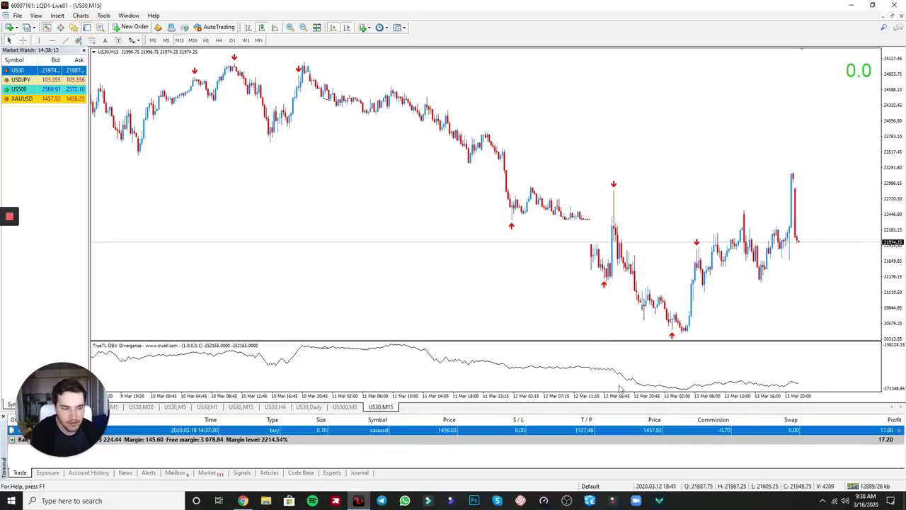
click(680, 436)
click(675, 334)
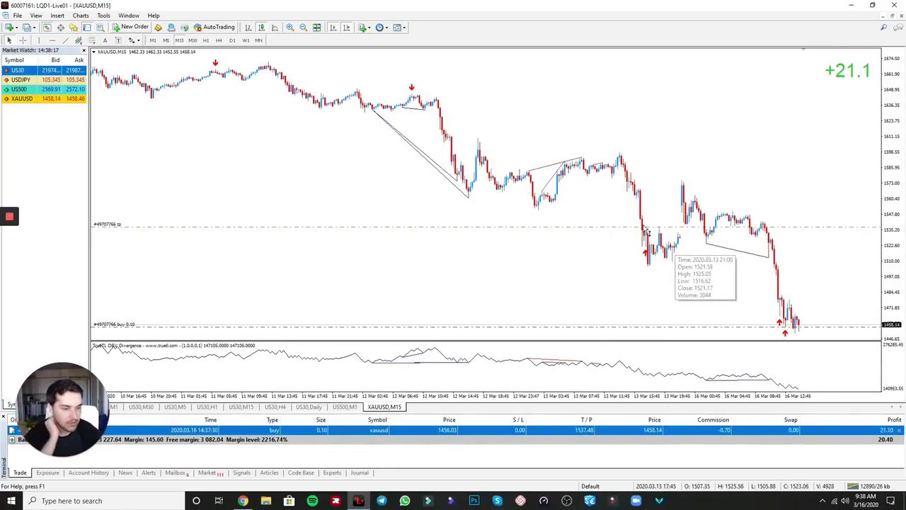
click(85, 28)
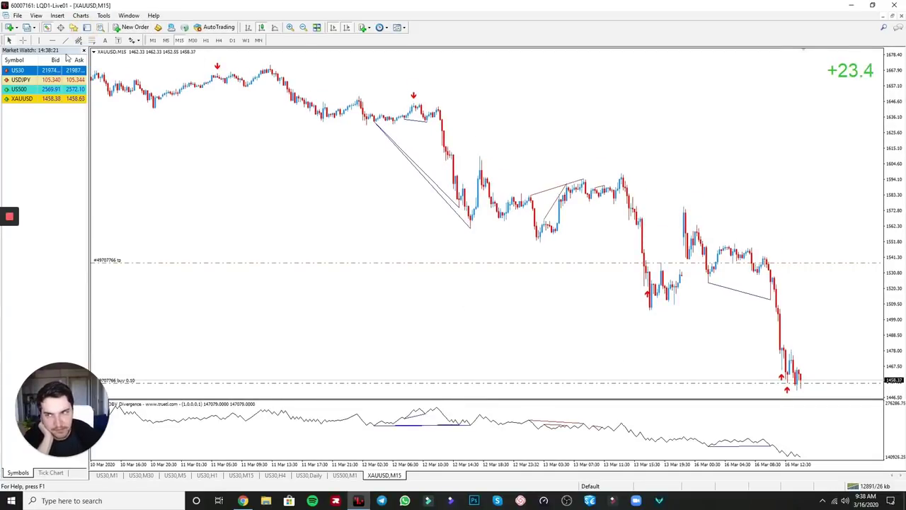
click(46, 27)
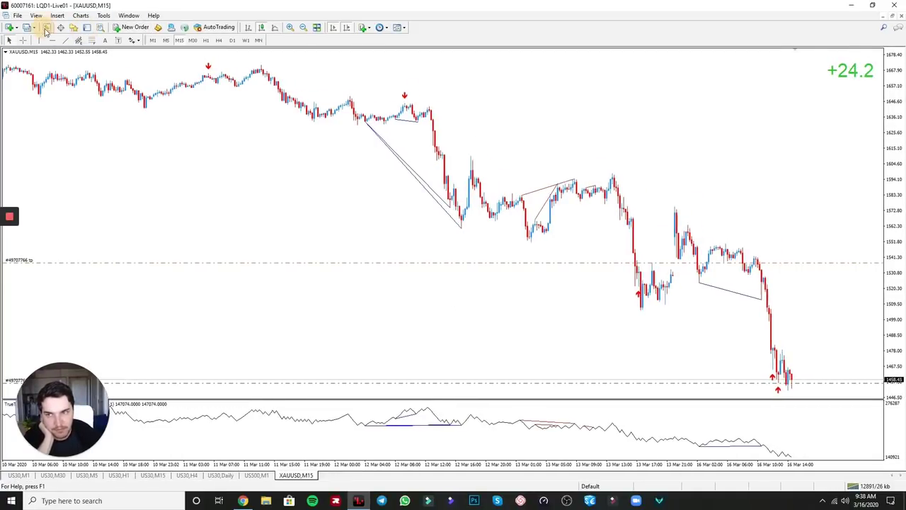
Step: Cycle XAUUSD through M5, M1, M15 and H4 to daily, measuring a price move with the crosshair
click(167, 41)
click(153, 41)
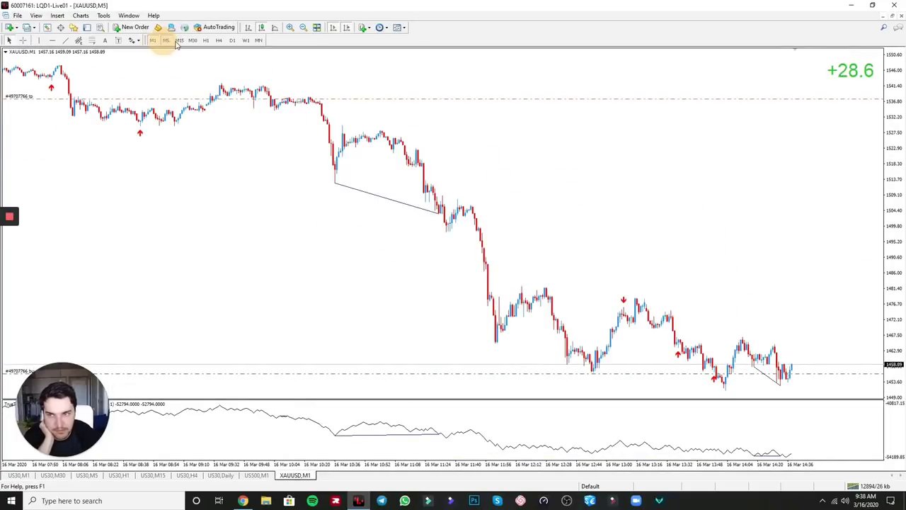
click(166, 40)
click(179, 41)
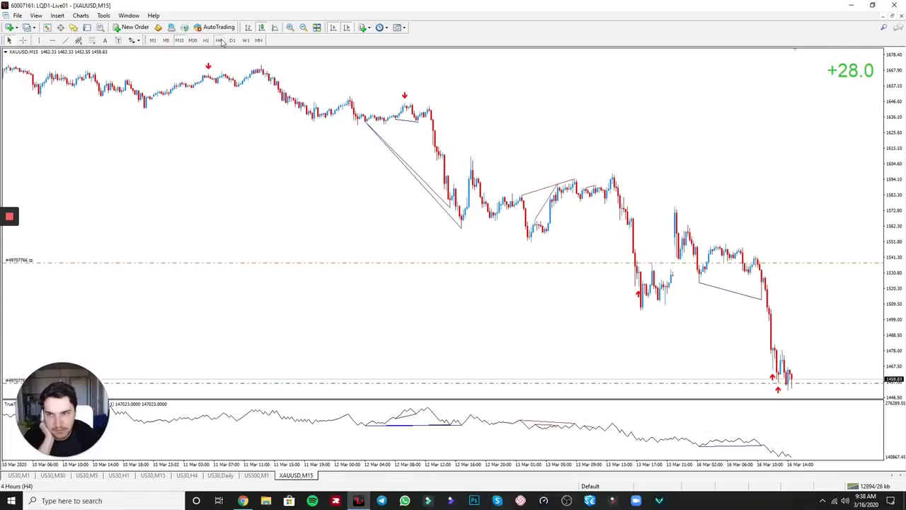
click(217, 41)
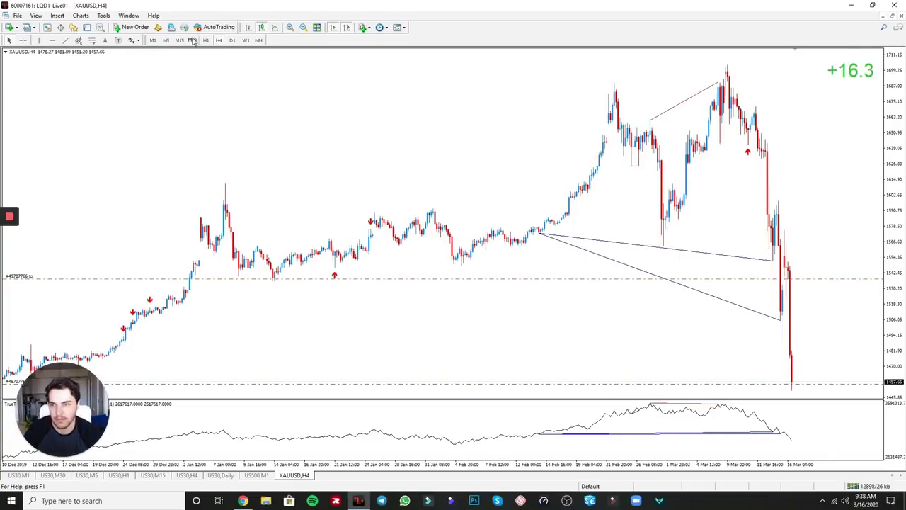
click(231, 40)
middle_click(765, 230)
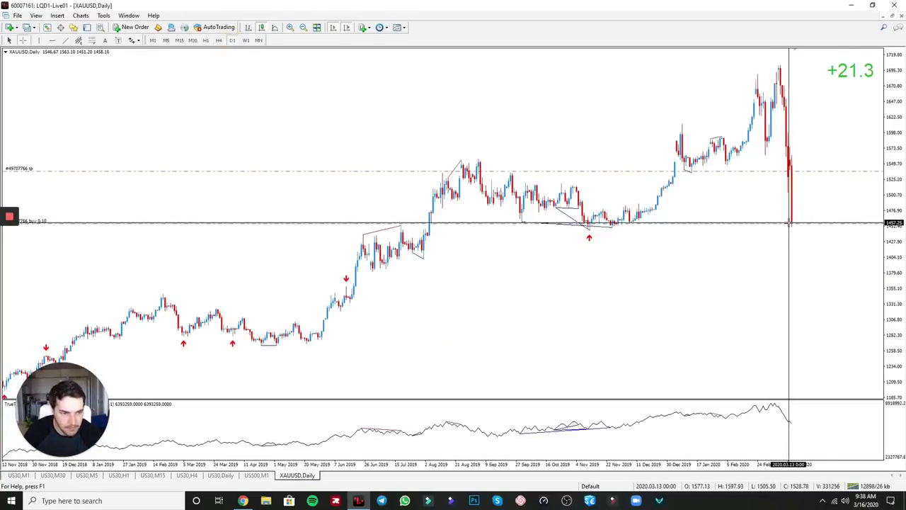
drag(786, 224, 798, 229)
middle_click(796, 225)
click(796, 225)
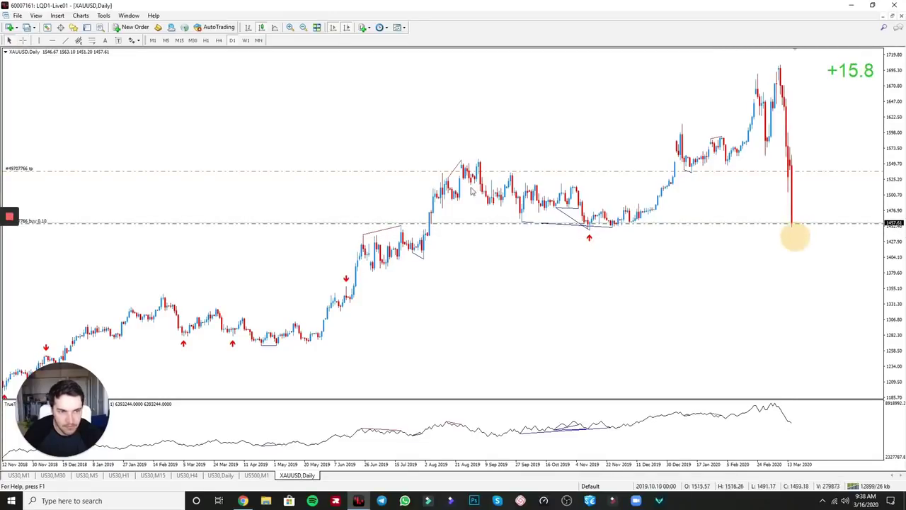
Step: Drop to H1 and M15, measure the latest candles' move, then go through M5 to M1
click(205, 40)
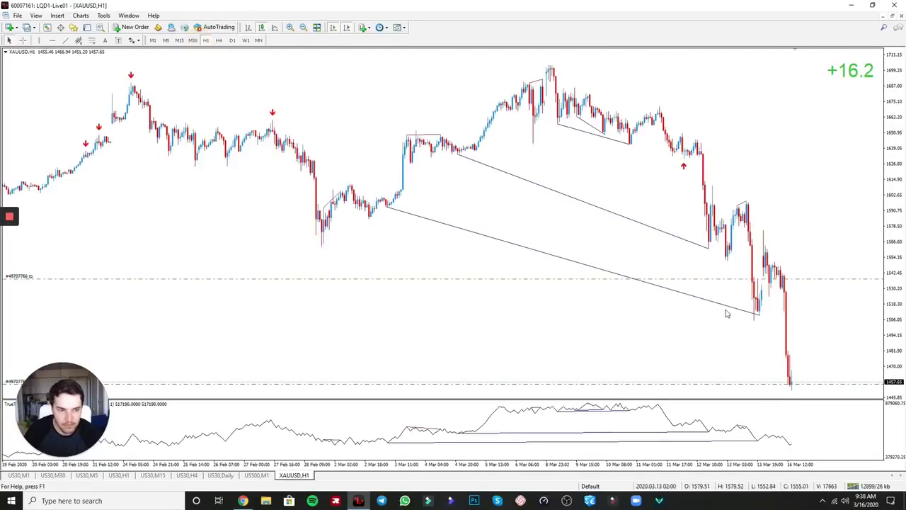
click(179, 41)
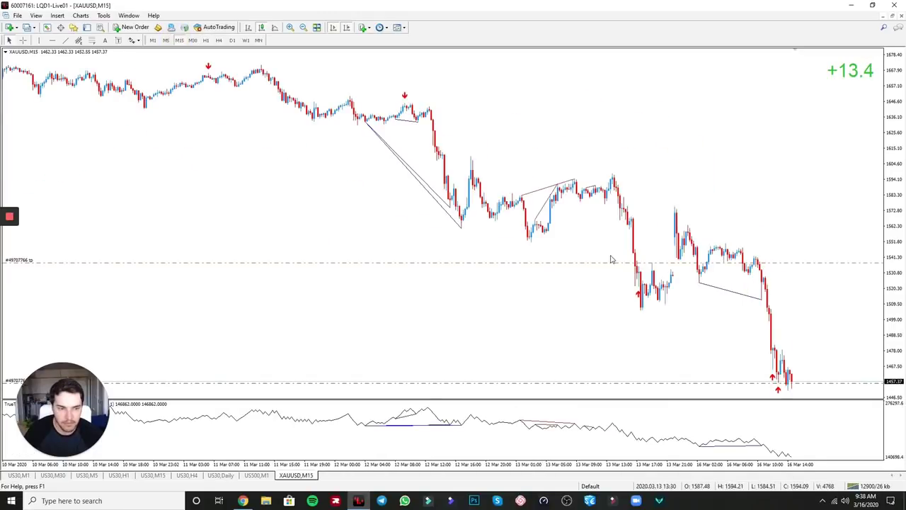
middle_click(825, 356)
click(800, 382)
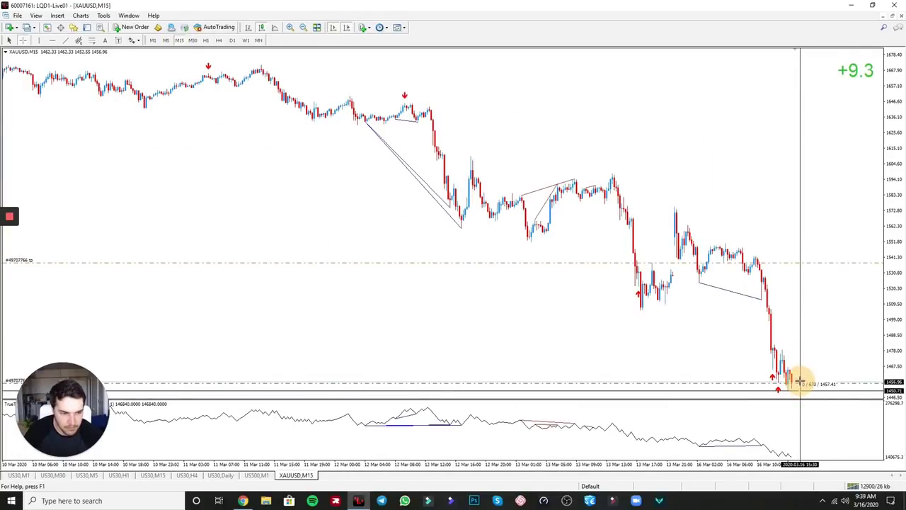
drag(800, 382, 800, 388)
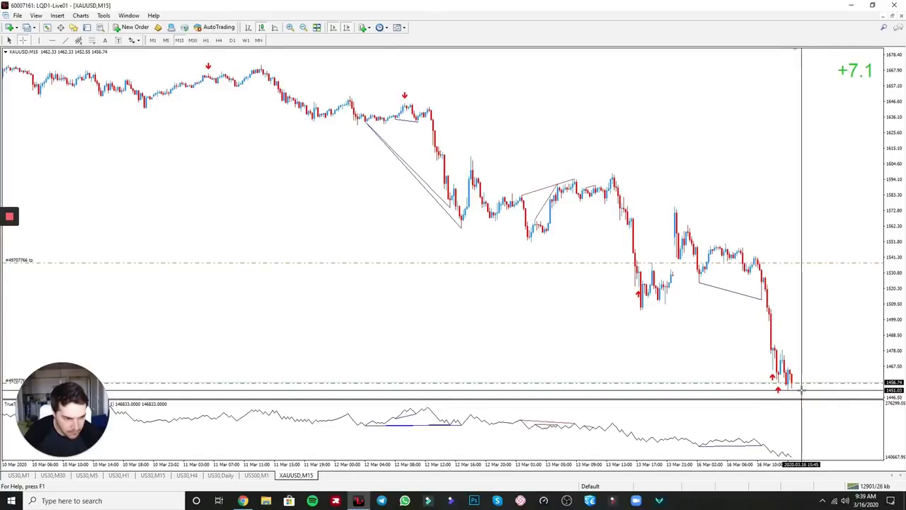
click(801, 389)
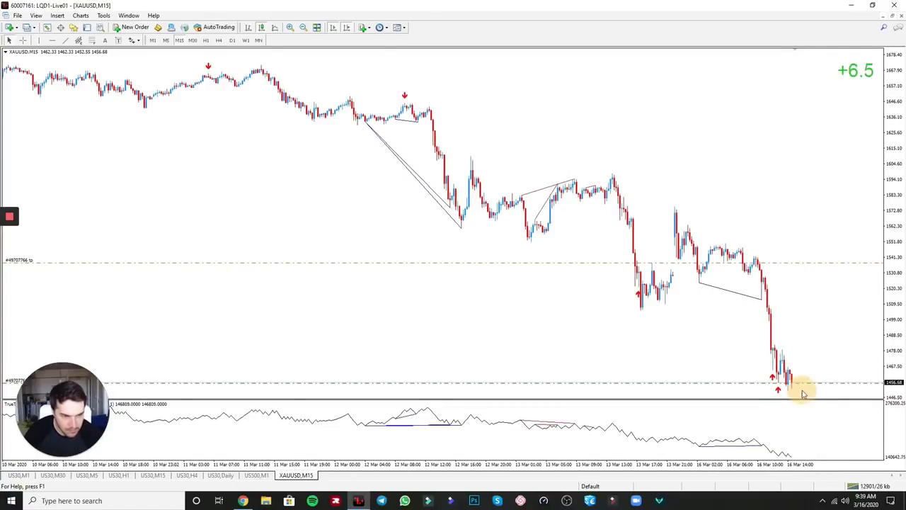
click(167, 41)
click(153, 41)
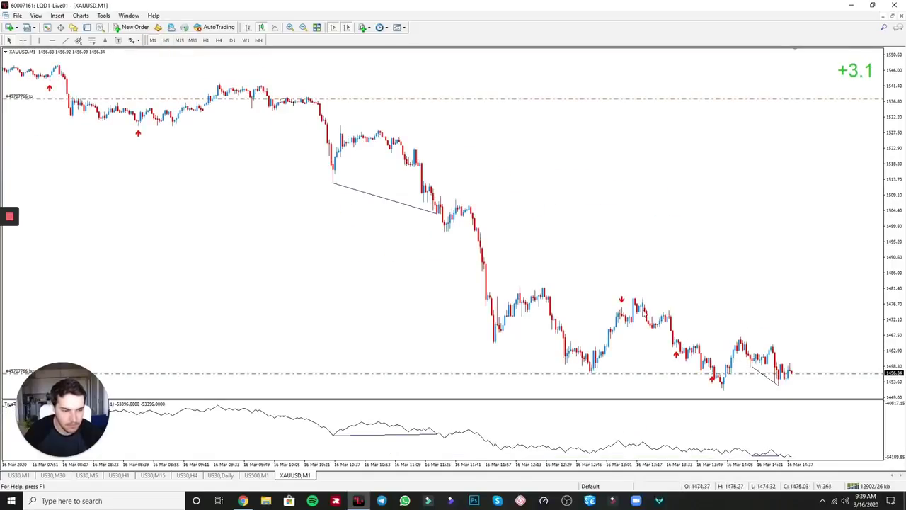
Step: Check prices on the 1-minute chart with the crosshair and restore the Market Watch list
middle_click(789, 394)
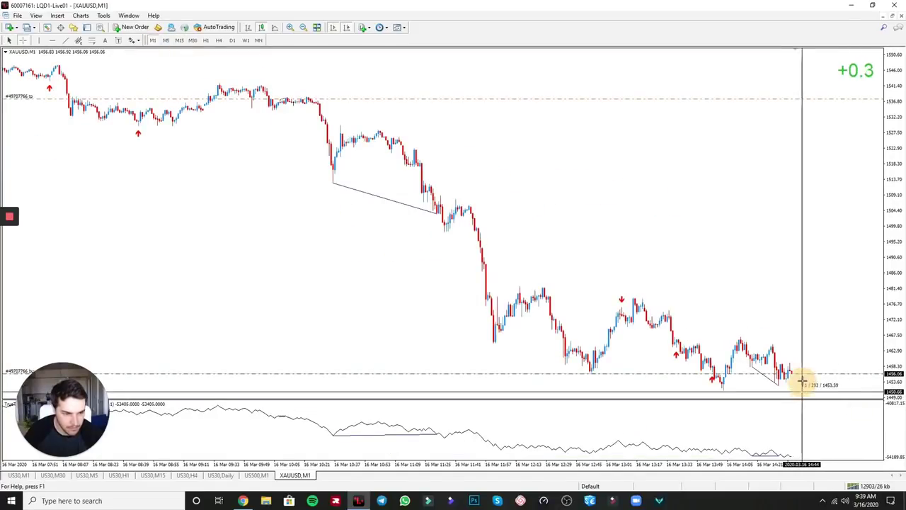
middle_click(803, 384)
middle_click(802, 385)
middle_click(802, 374)
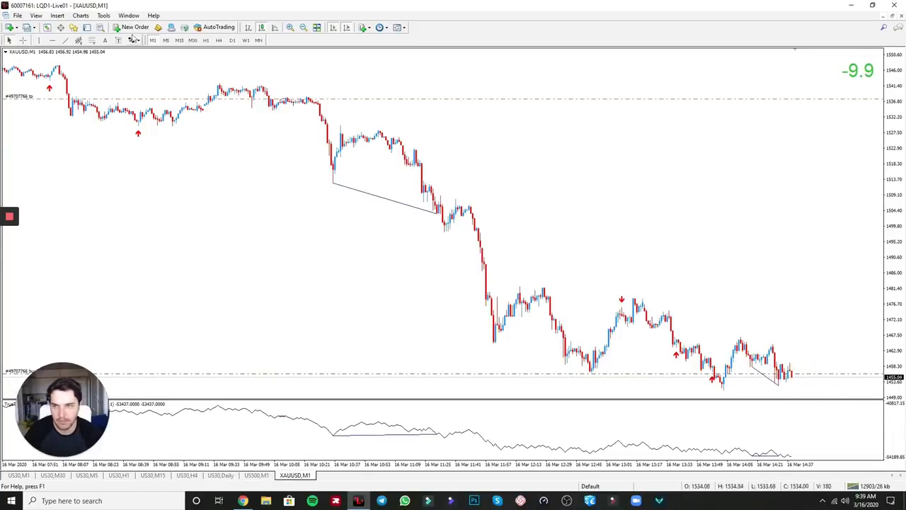
click(89, 28)
click(89, 28)
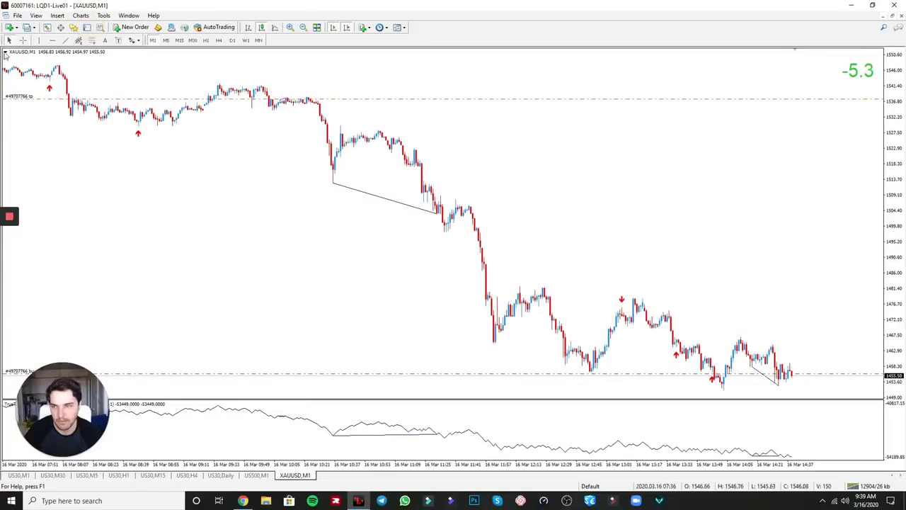
click(47, 26)
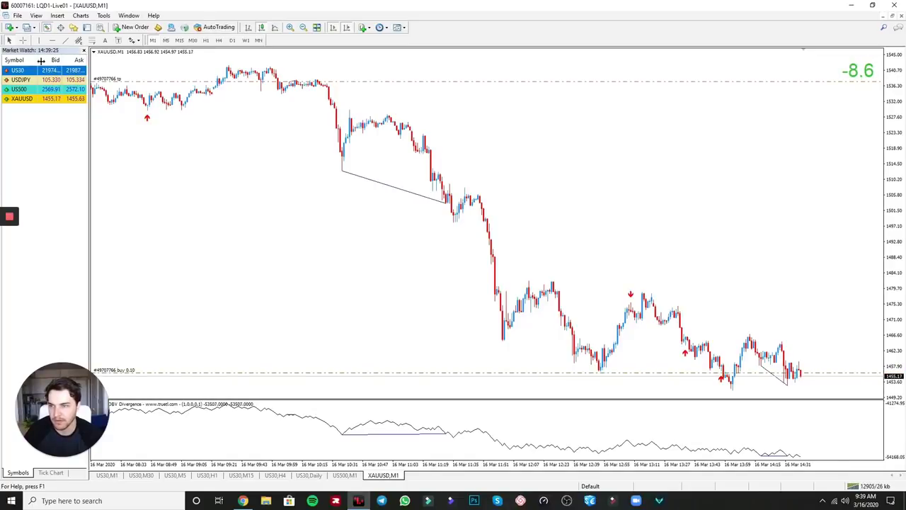
Step: Load USDJPY and view it on H4 and D1, then on M15, M30 and H1
drag(48, 80, 203, 102)
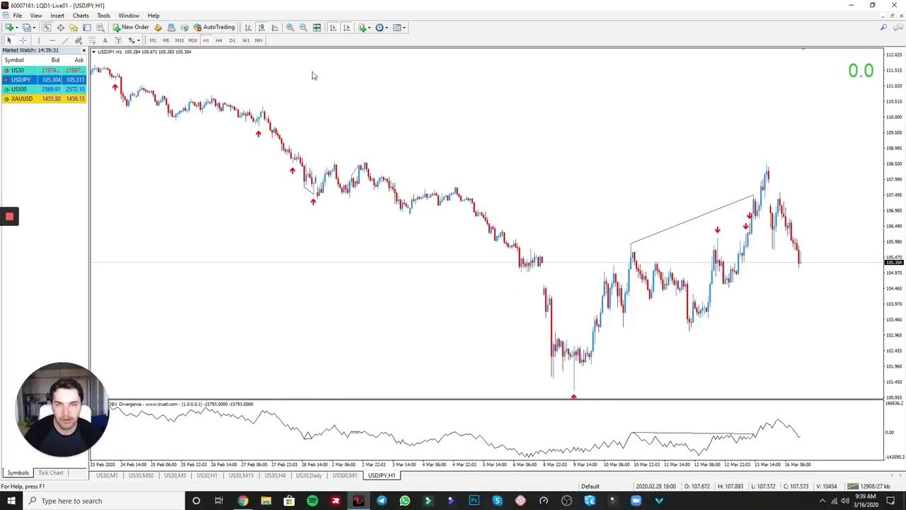
click(219, 41)
click(233, 41)
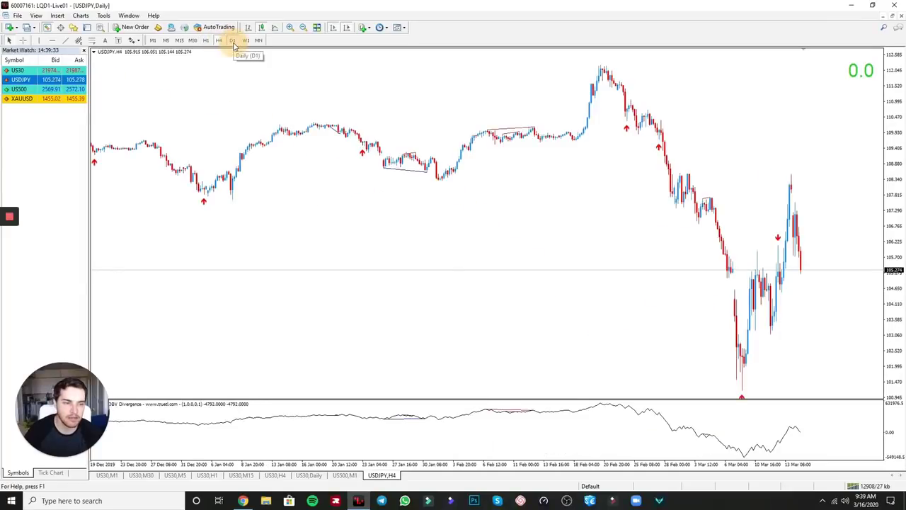
click(179, 41)
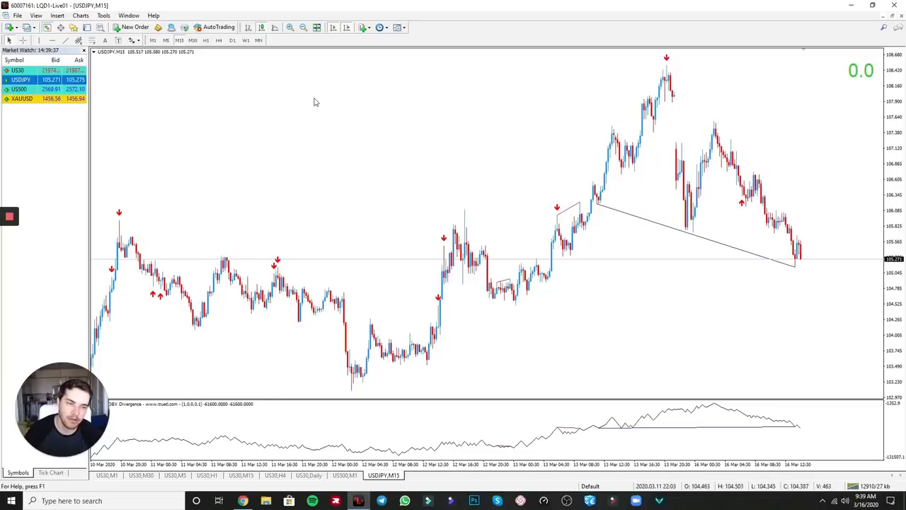
click(192, 40)
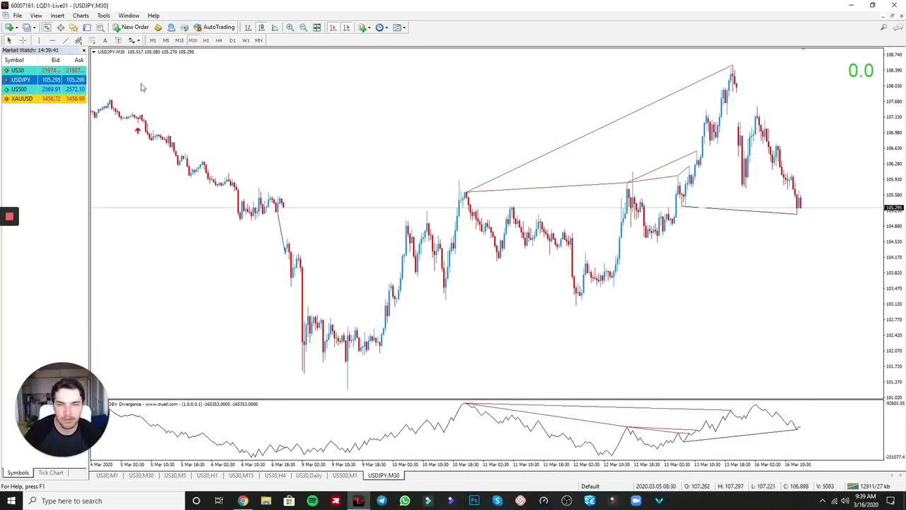
click(205, 40)
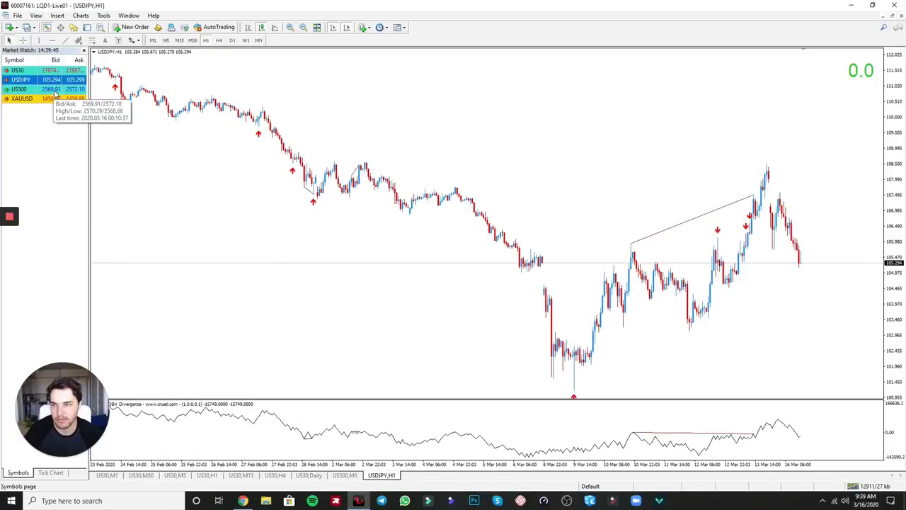
Step: Load US500 and US30 onto the chart, ending on the hourly XAUUSD chart
drag(43, 89, 212, 115)
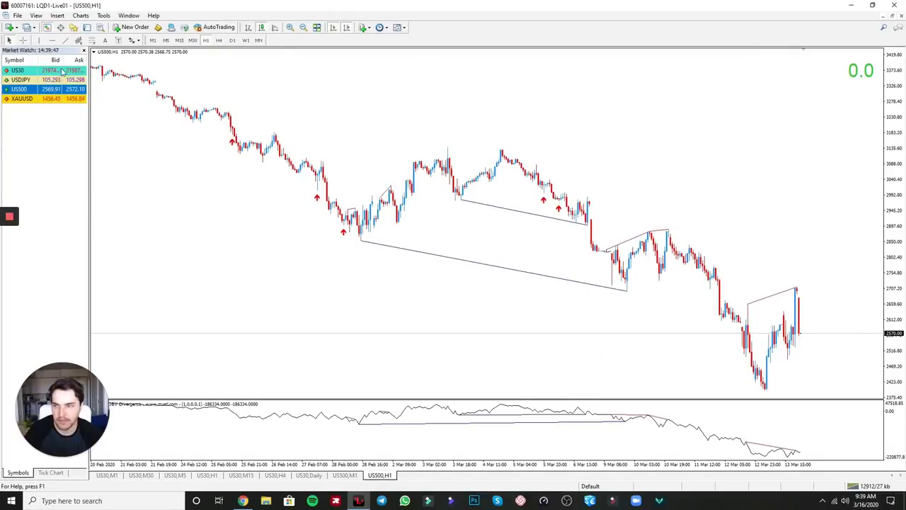
drag(21, 70, 272, 114)
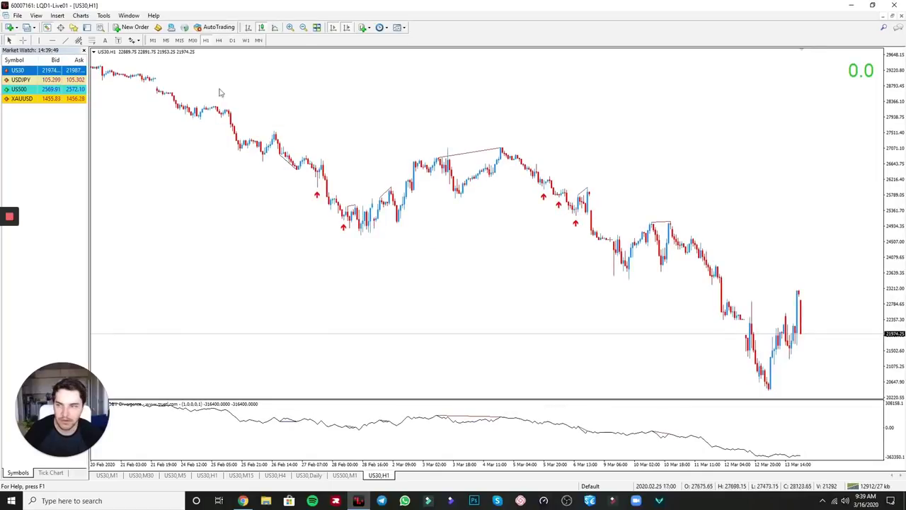
drag(21, 99, 360, 202)
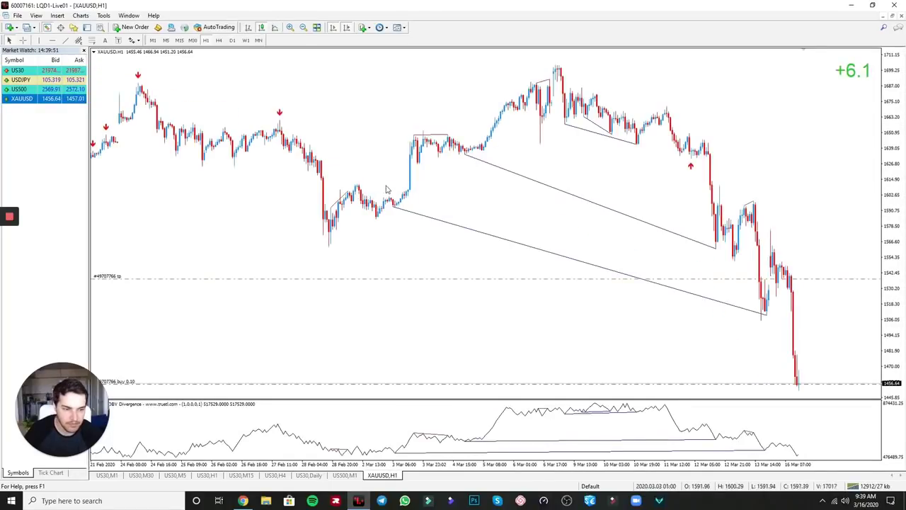
Step: Switch XAUUSD to M5 then M1, reading prices with the crosshair on each
click(85, 28)
click(85, 29)
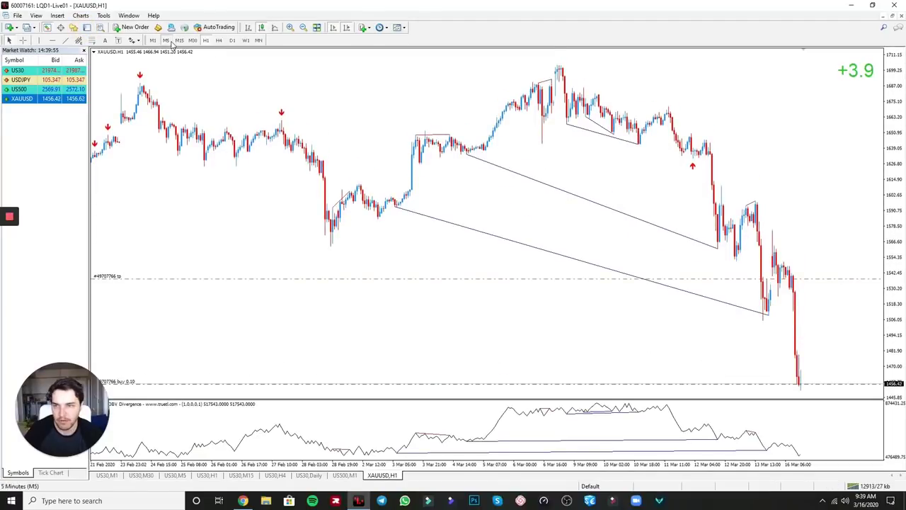
click(166, 39)
middle_click(799, 366)
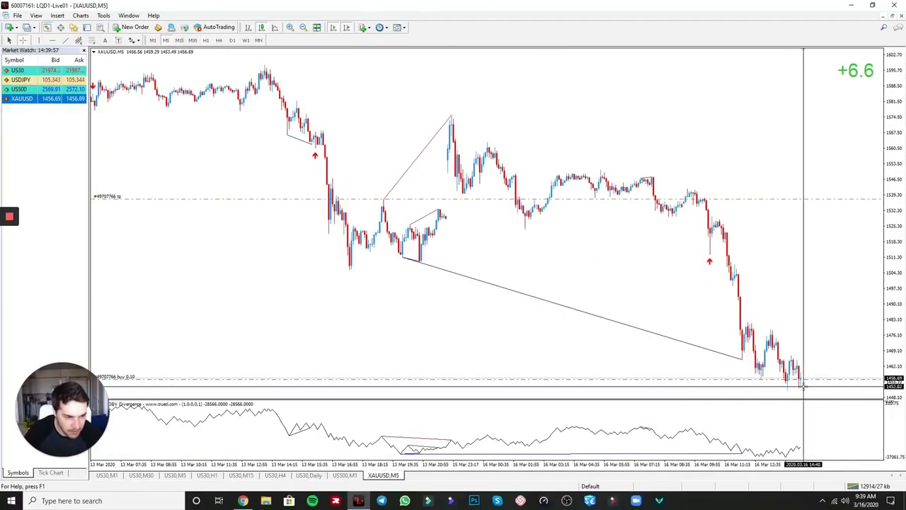
middle_click(566, 265)
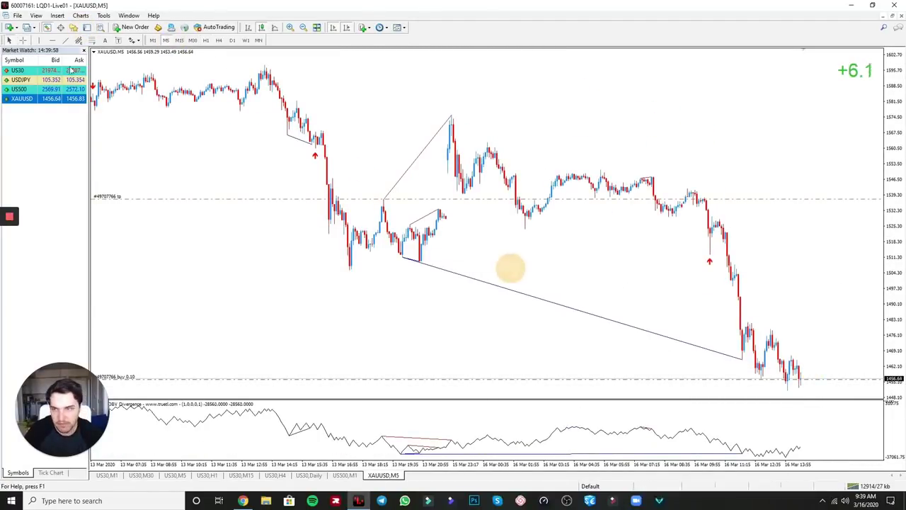
click(152, 40)
middle_click(795, 299)
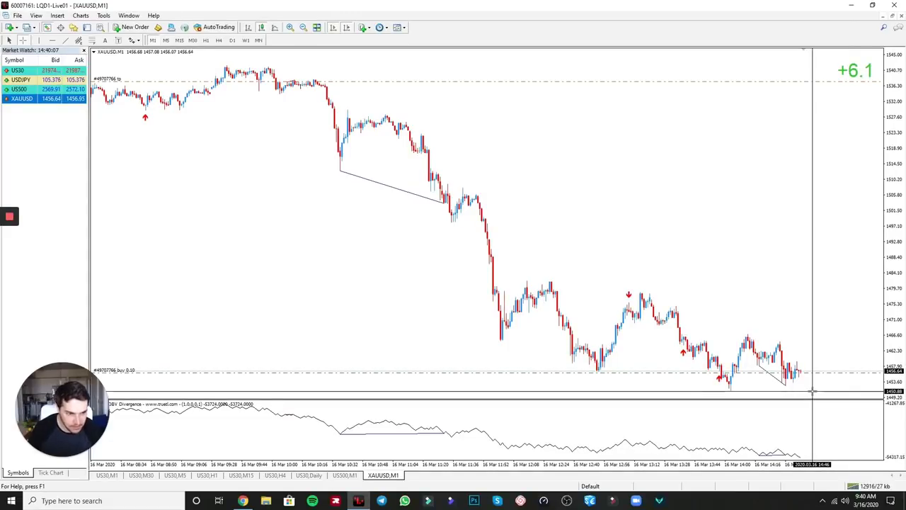
click(271, 164)
Step: Show the Terminal trade list with the open 0.10-lot XAUUSD buy
click(73, 27)
click(73, 27)
click(87, 27)
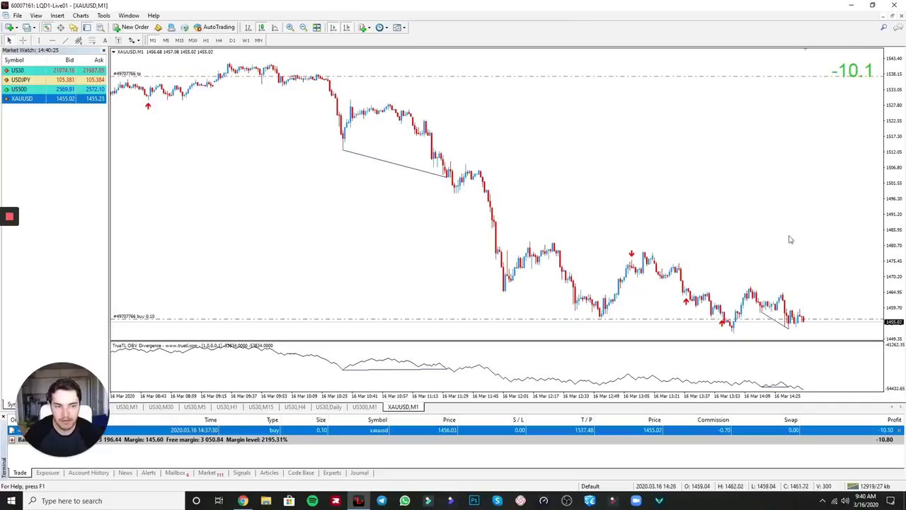
Step: Hide the trade list and step XAUUSD through M5, M15, M30 and H1 up to H4
click(767, 267)
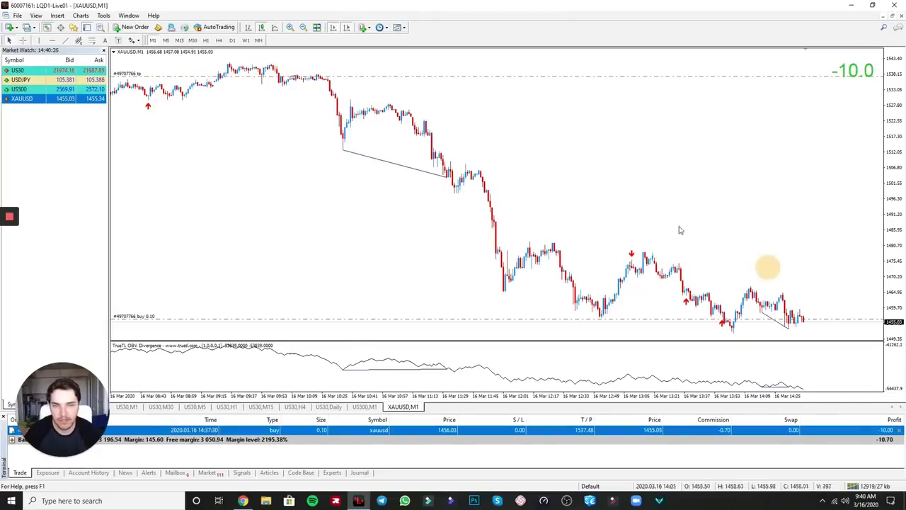
click(87, 28)
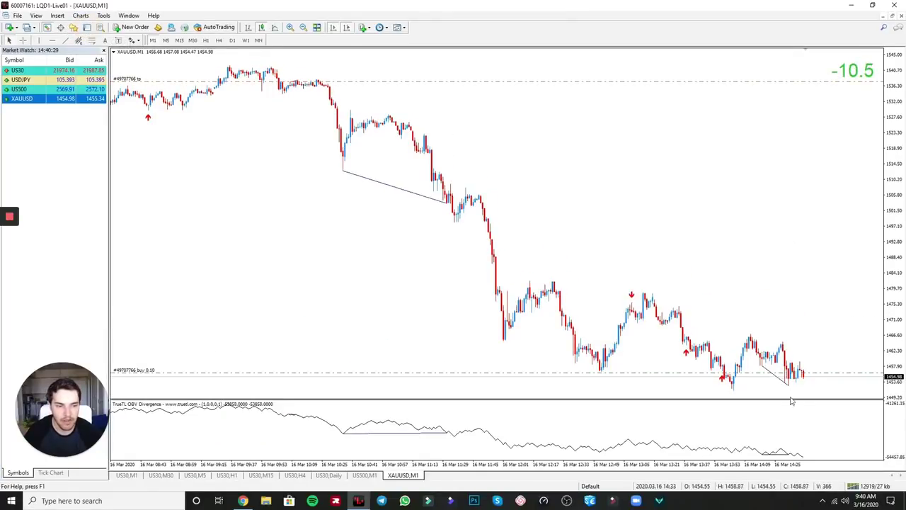
click(165, 40)
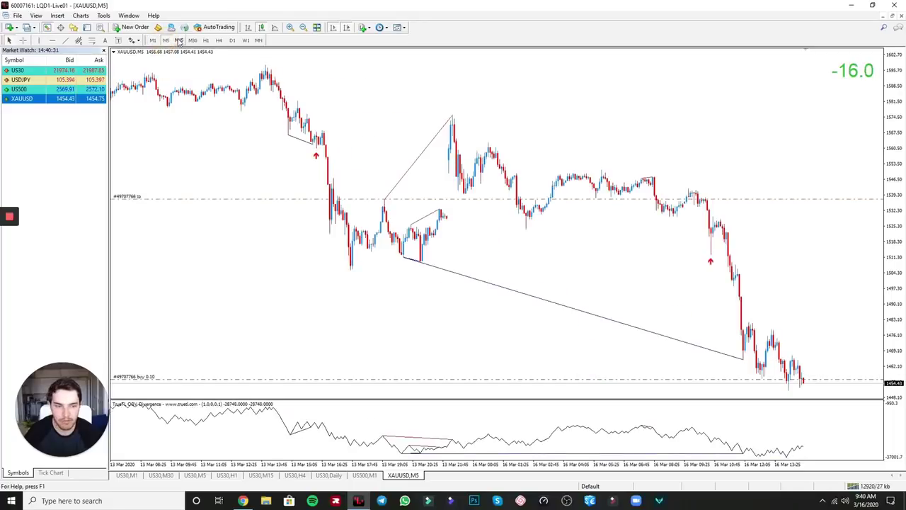
click(179, 40)
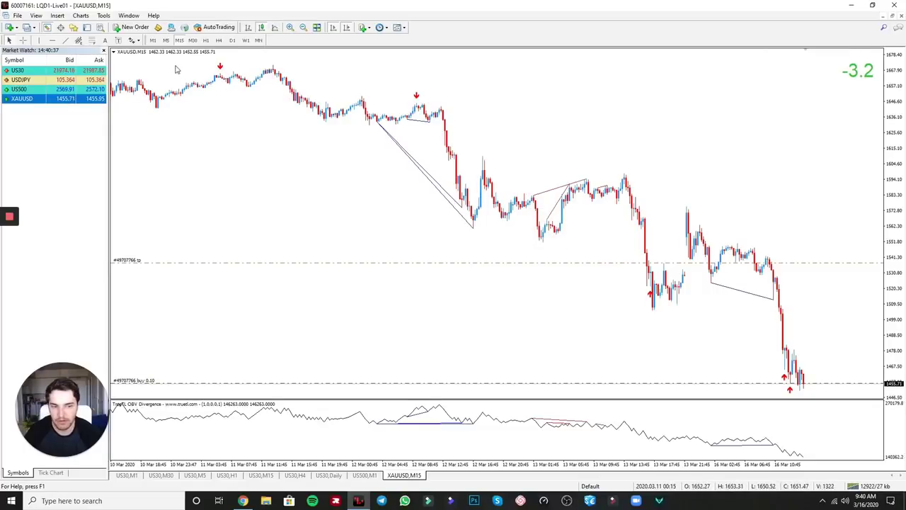
click(192, 40)
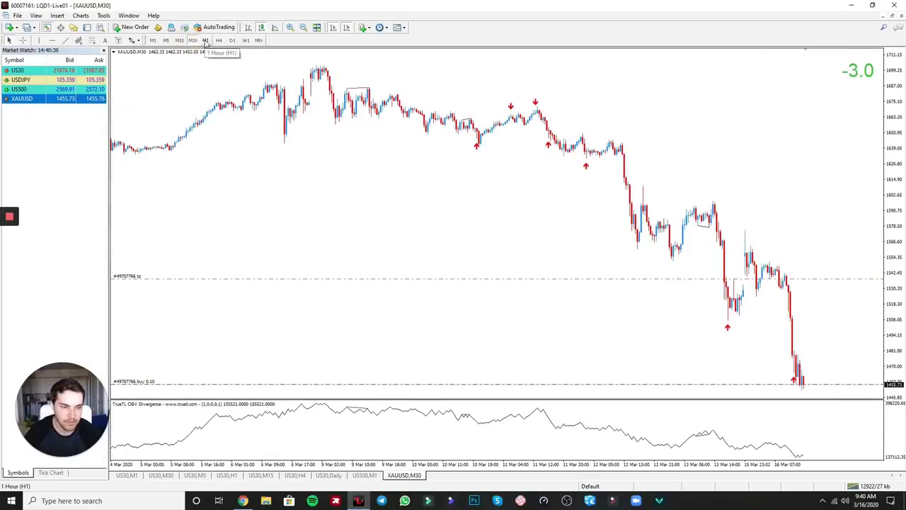
click(206, 41)
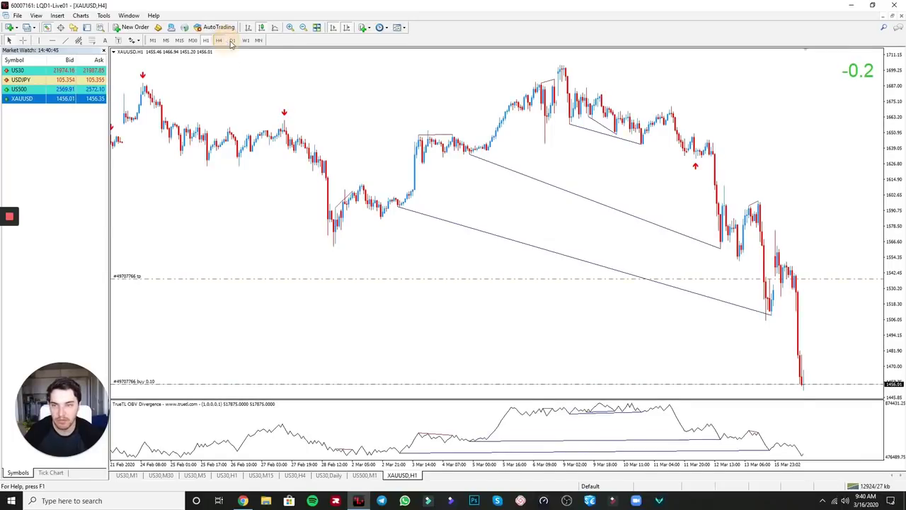
click(219, 41)
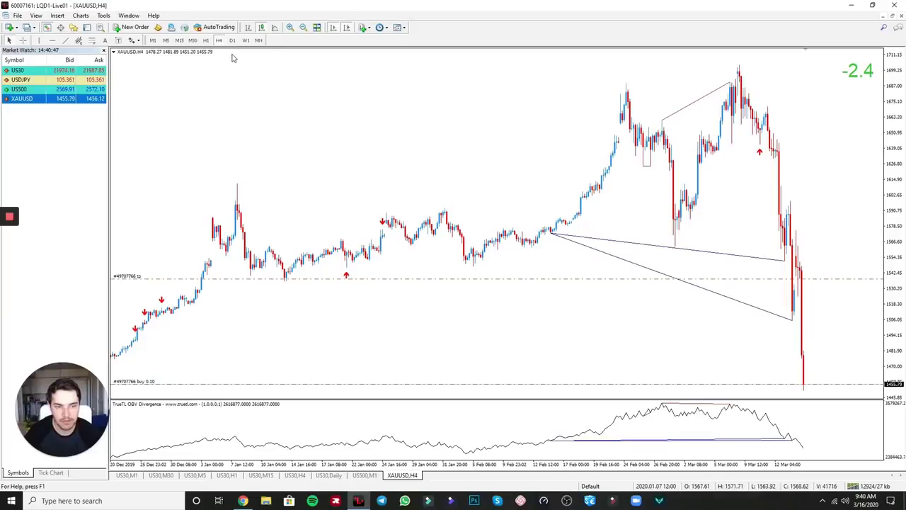
Step: Switch XAUUSD to the daily chart and read gold's long-term prices back to 1995 with the crosshair
click(232, 41)
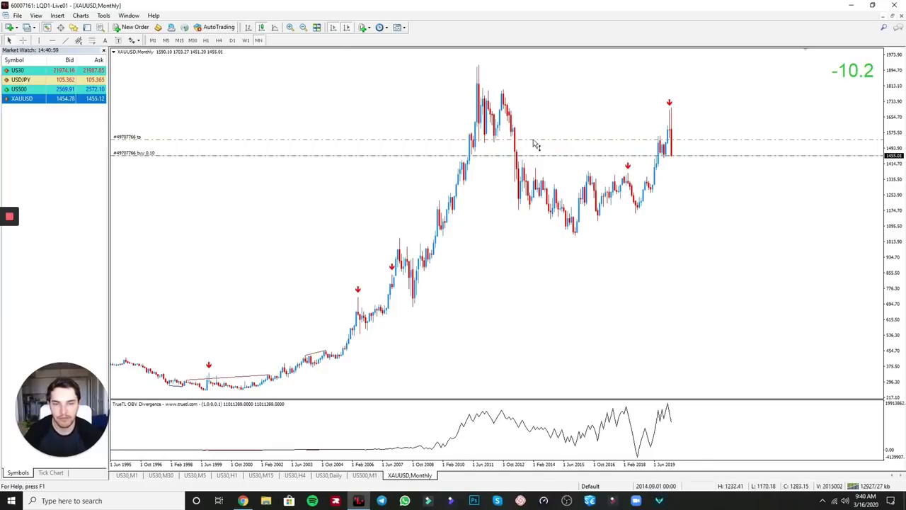
middle_click(482, 152)
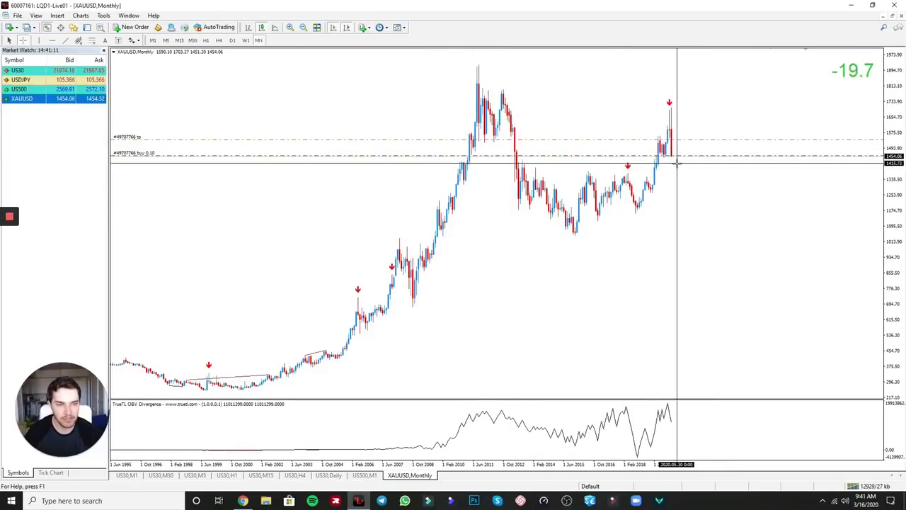
click(686, 129)
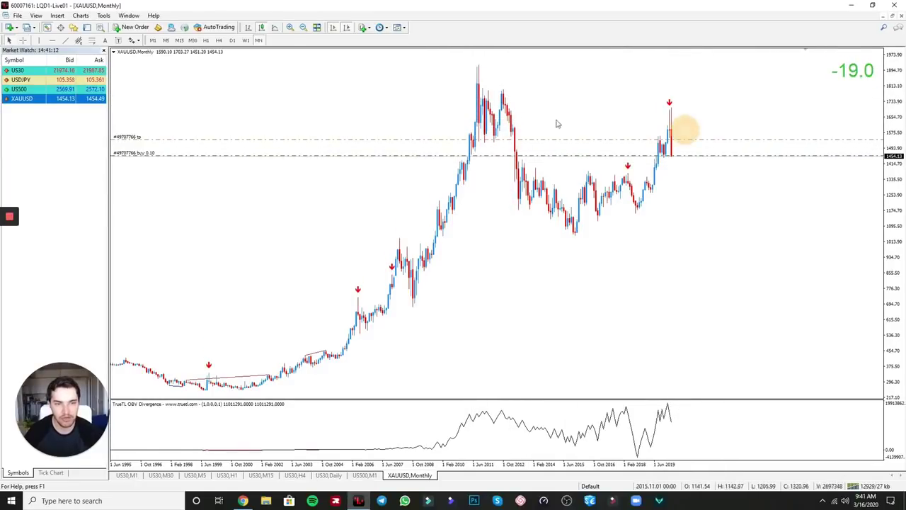
Step: Flip XAUUSD through M15, M1 and M5, settling back on the 1-minute chart
click(179, 41)
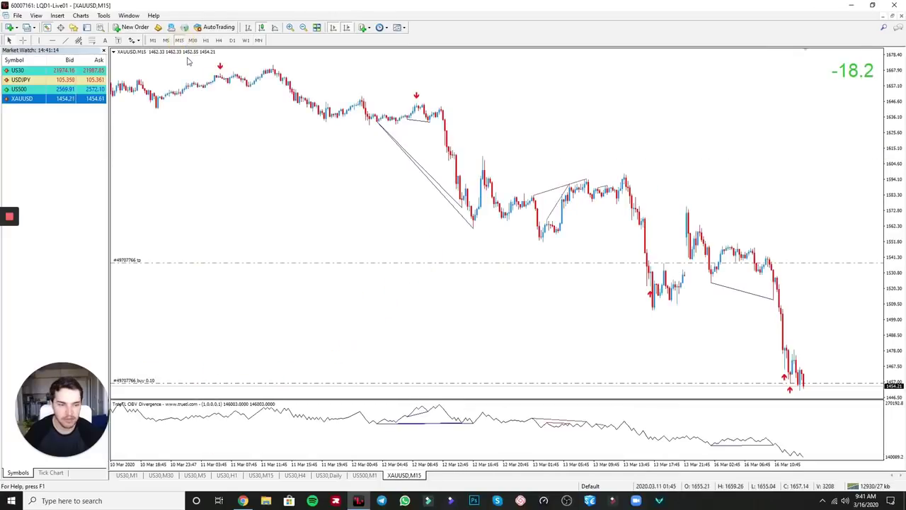
click(152, 41)
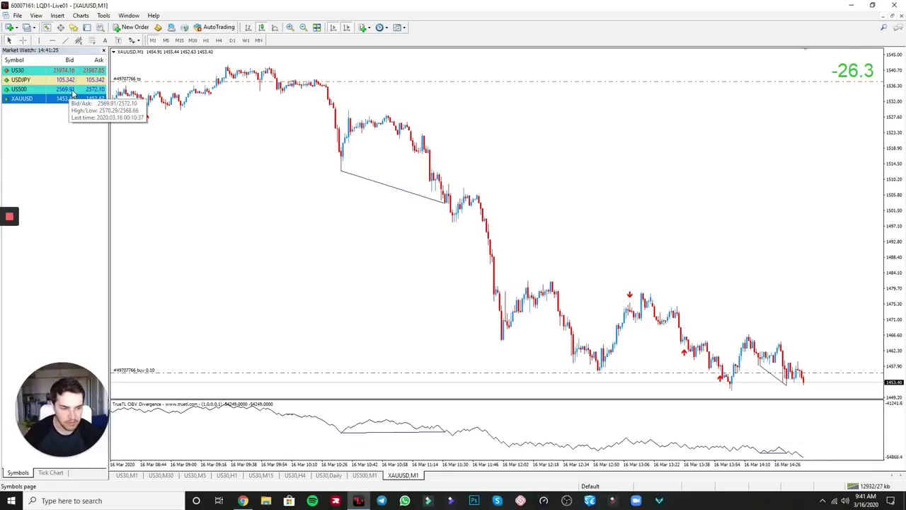
click(166, 40)
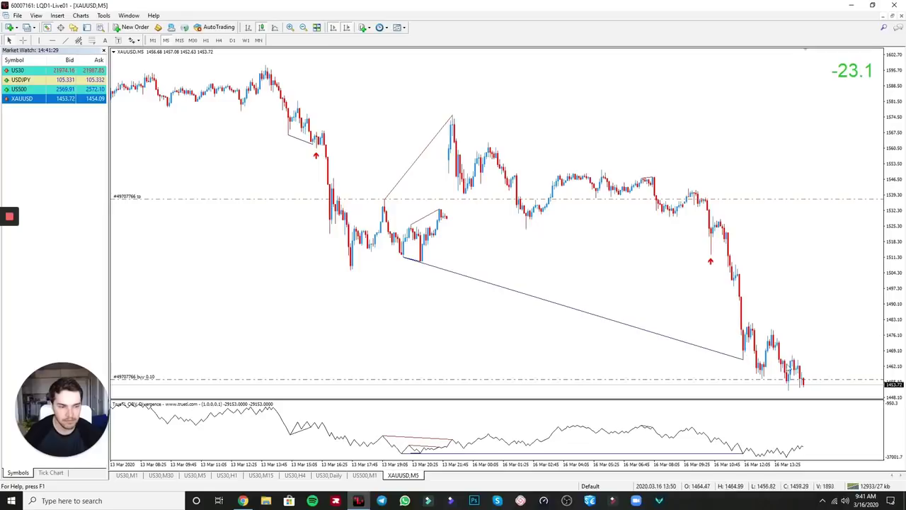
click(152, 41)
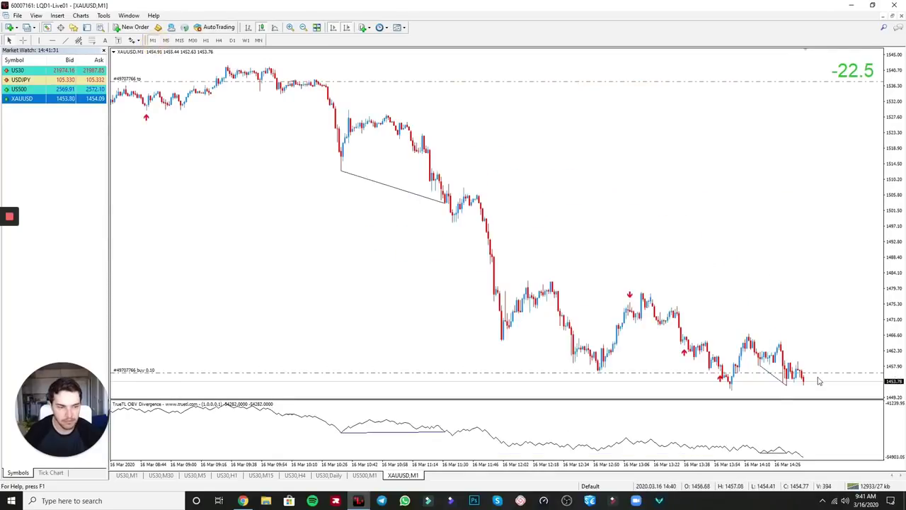
Step: Drag a stop loss just below the buy entry, then switch XAUUSD to 15-minute
drag(812, 373, 819, 392)
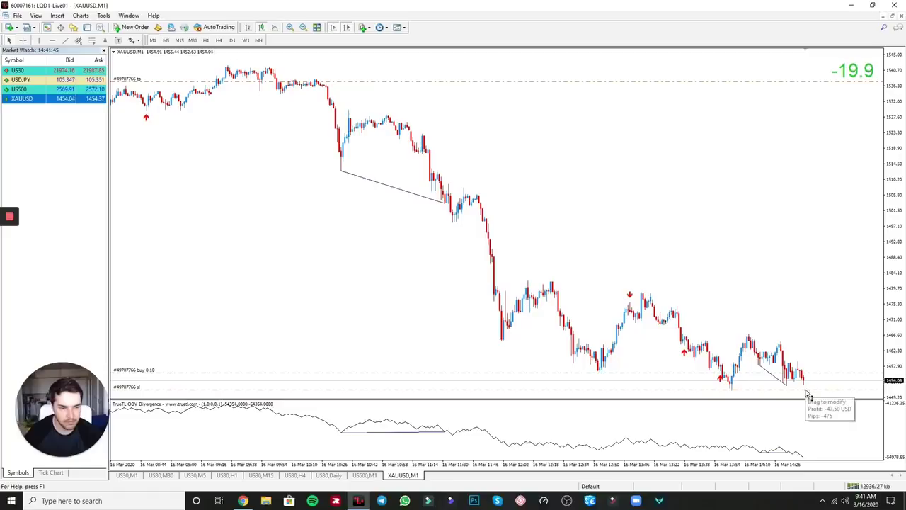
click(179, 41)
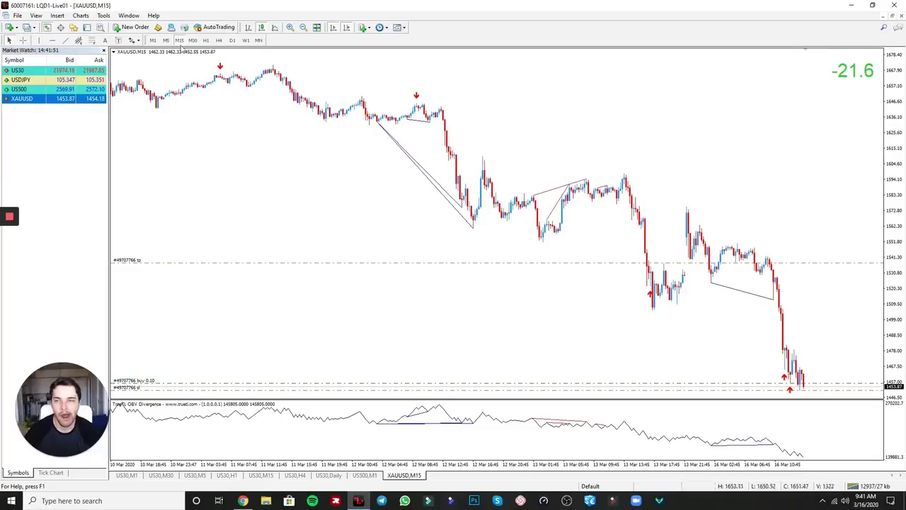
Step: Step XAUUSD through M30, H1 and H4, hide Market Watch, and read daily prices with the crosshair
click(197, 40)
click(206, 41)
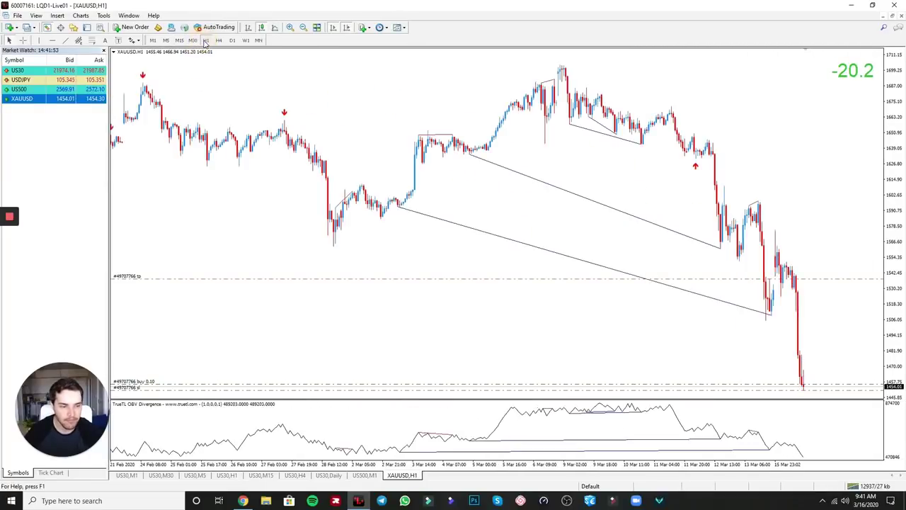
click(218, 40)
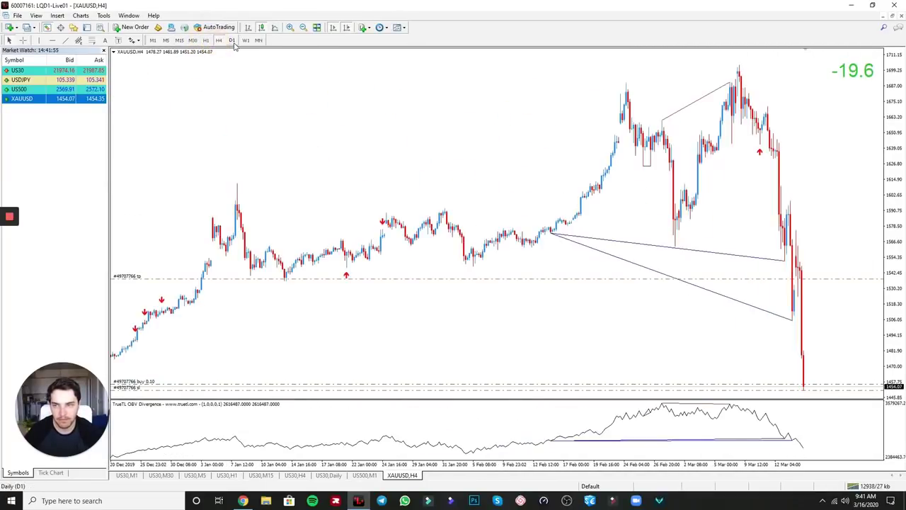
click(57, 28)
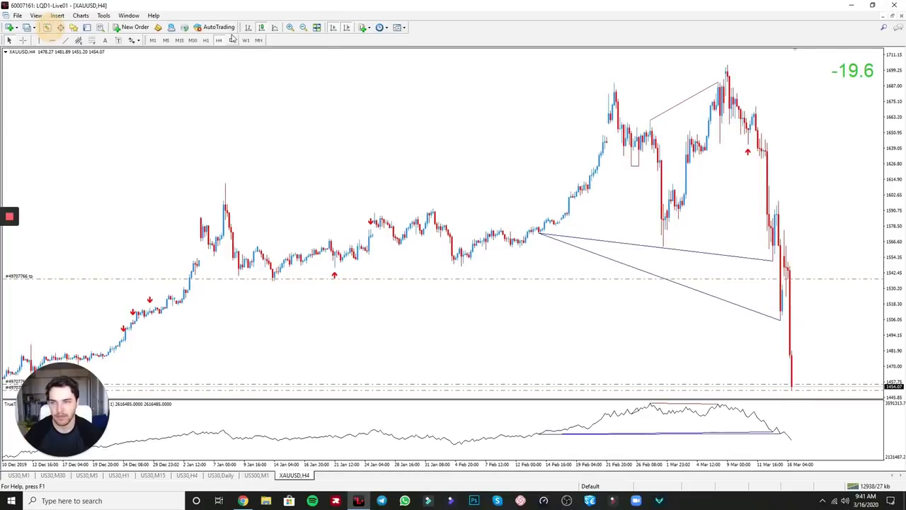
click(232, 41)
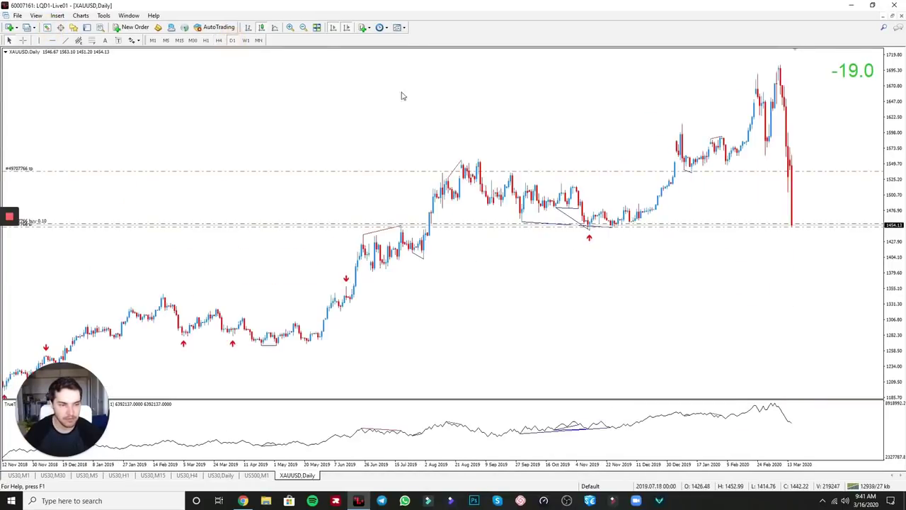
middle_click(617, 233)
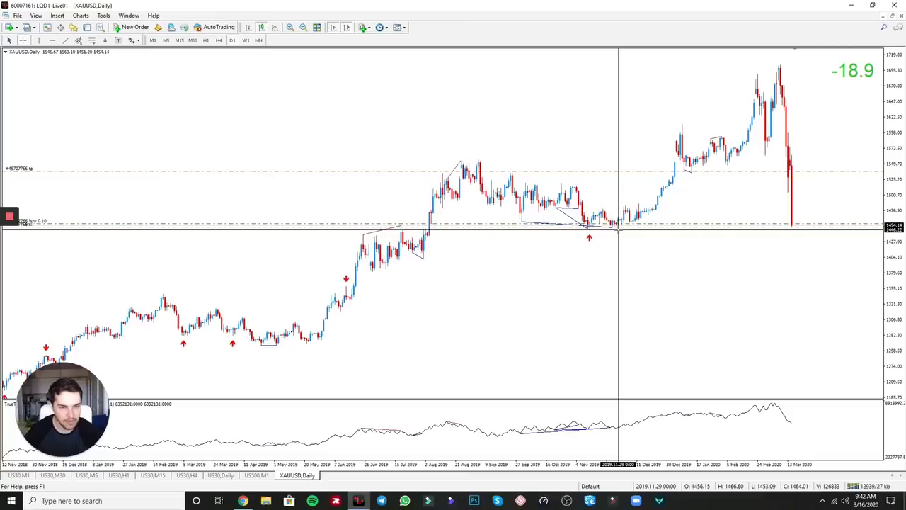
click(618, 228)
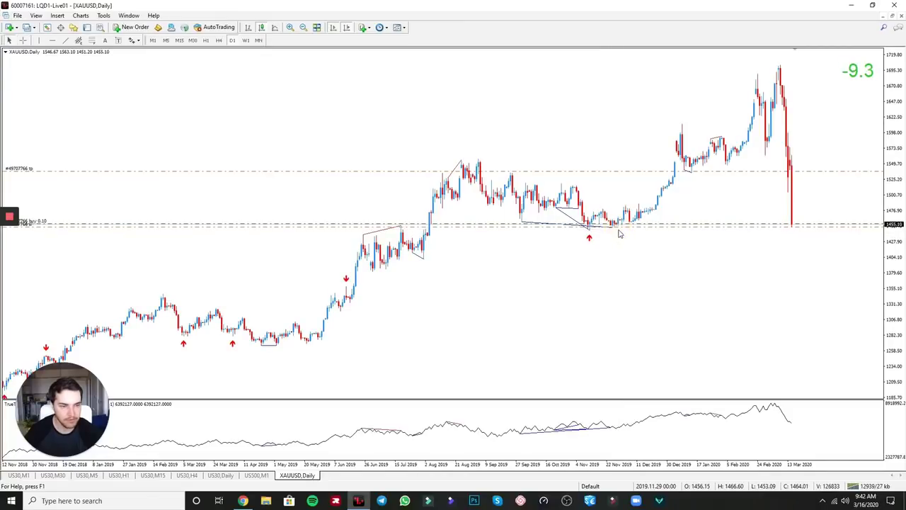
click(618, 227)
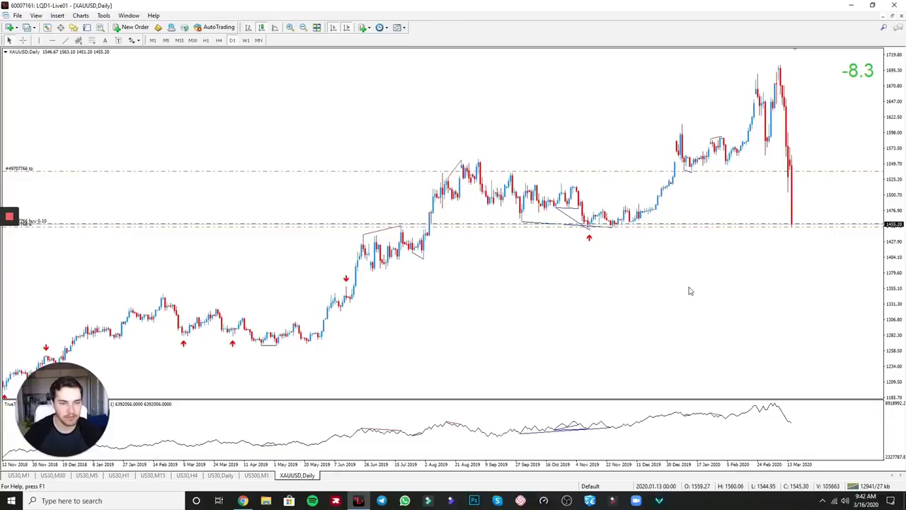
Step: Step XAUUSD down through H1, M30, M15 and M5 to the 1-minute chart
click(206, 40)
click(193, 41)
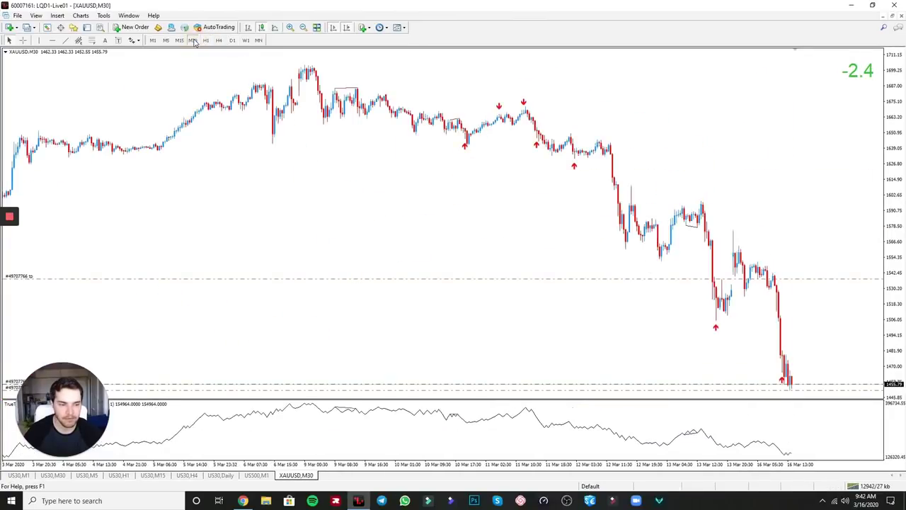
click(176, 41)
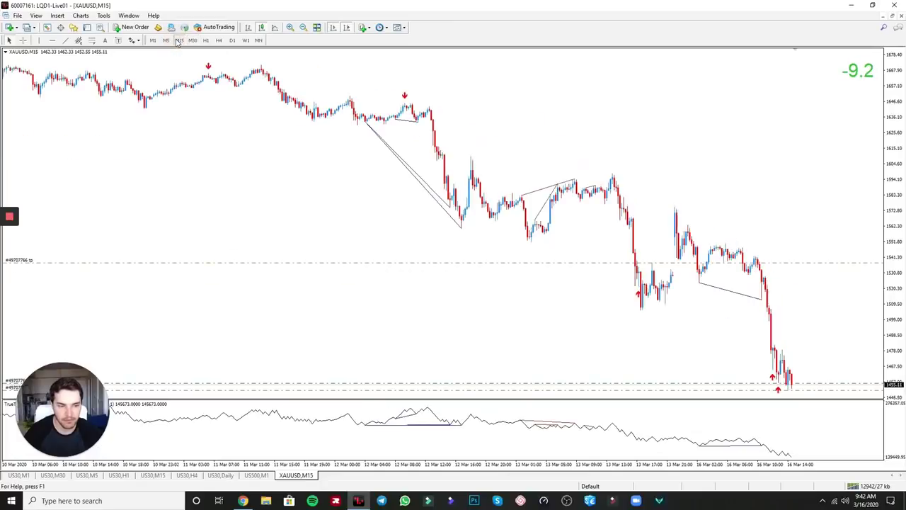
click(164, 40)
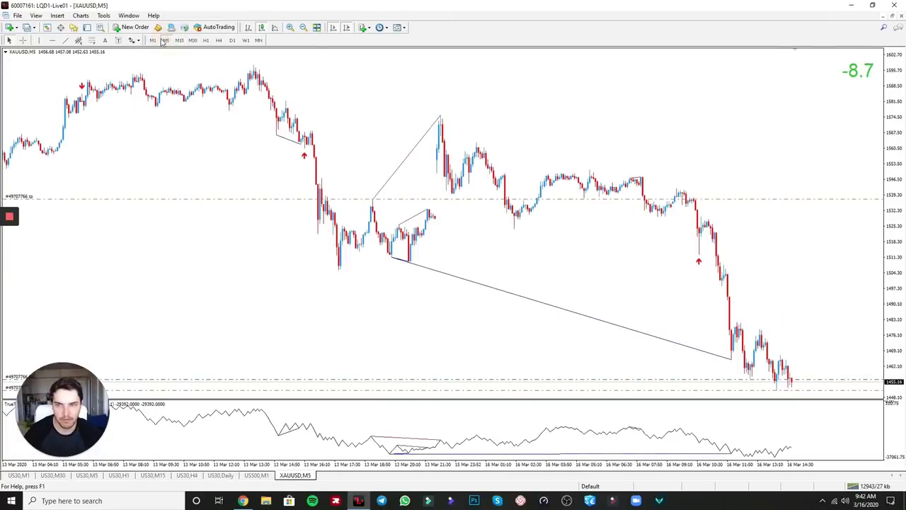
click(154, 40)
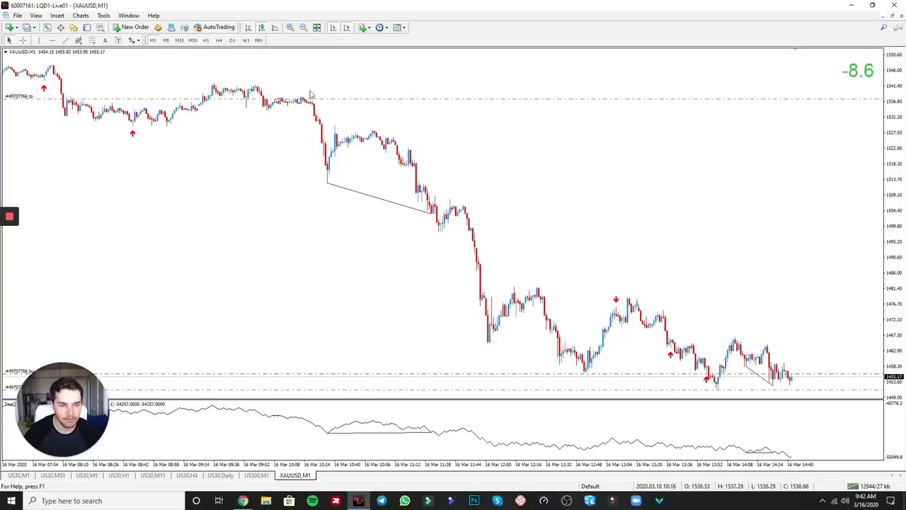
Step: Adjust the buy trade's stop-loss level by dragging its line on the chart
click(793, 391)
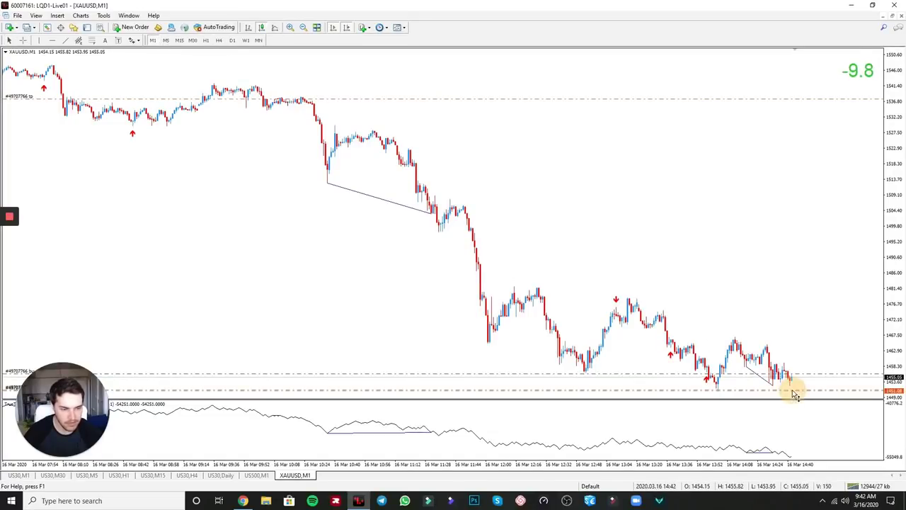
click(794, 393)
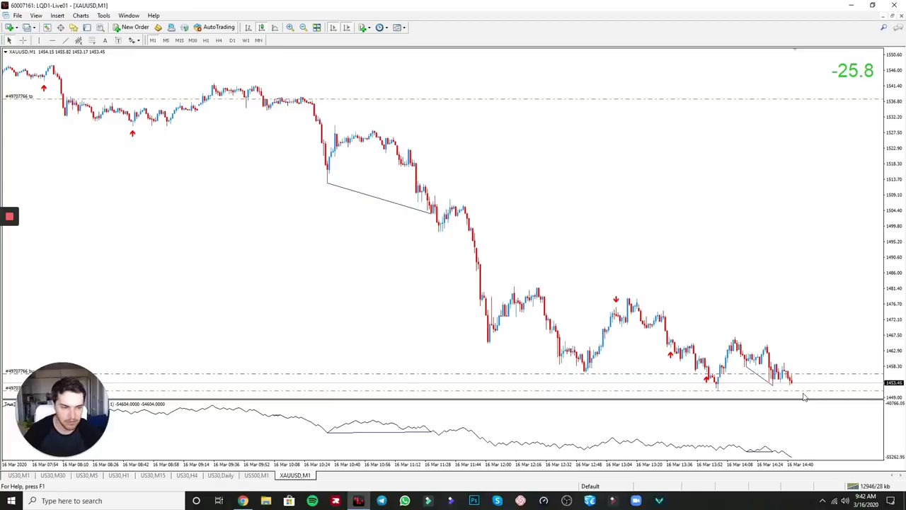
drag(805, 395, 806, 394)
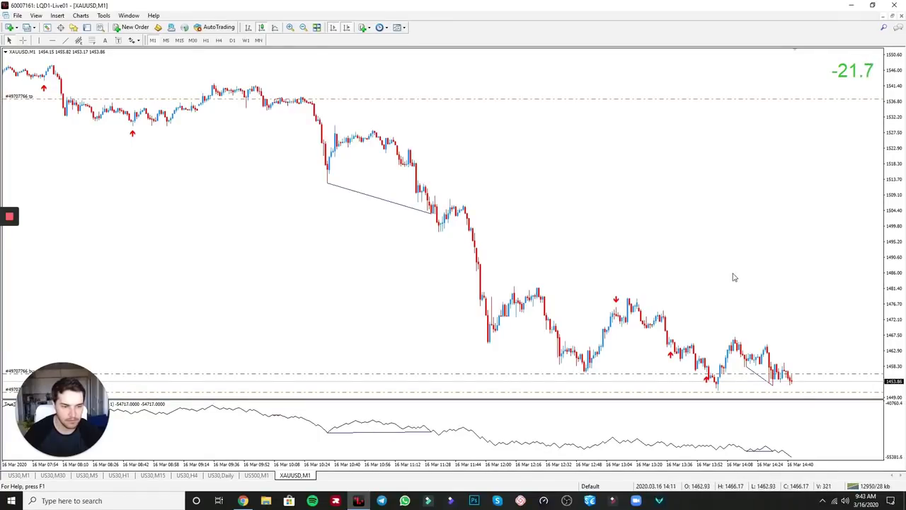
middle_click(733, 276)
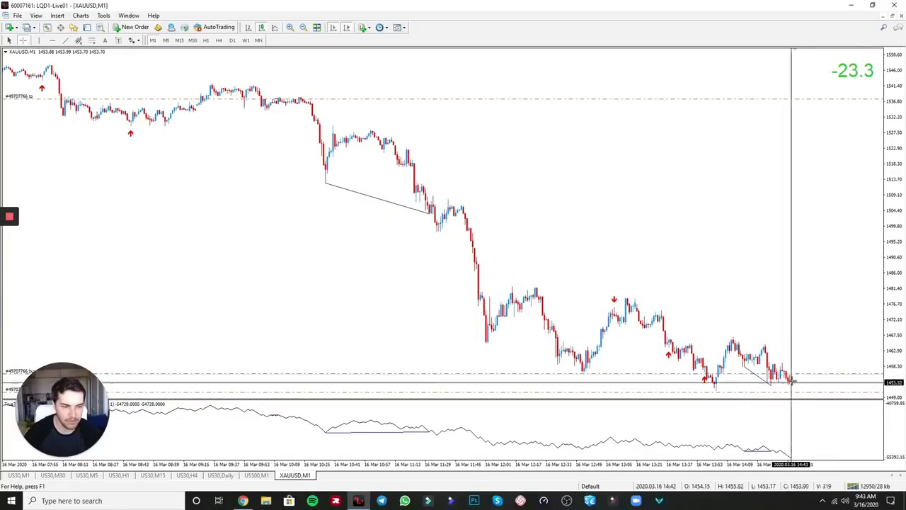
middle_click(691, 346)
middle_click(668, 356)
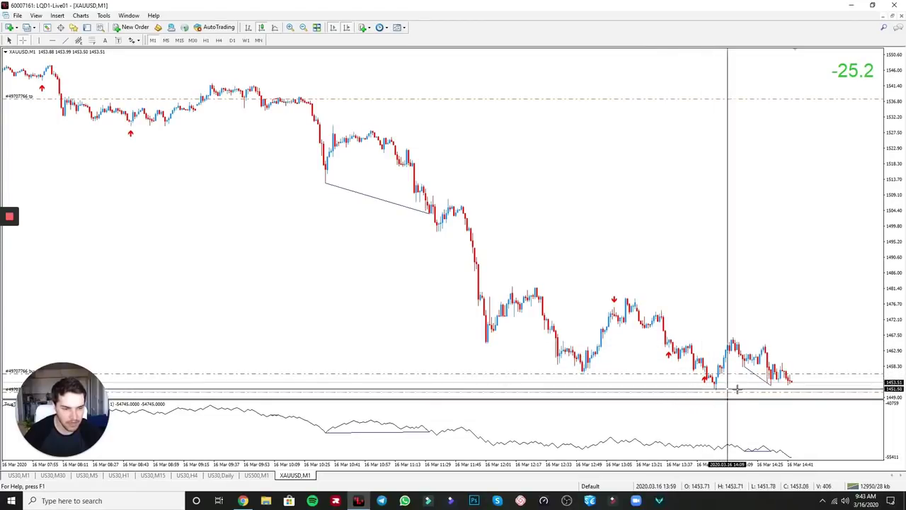
mouse_move(787, 383)
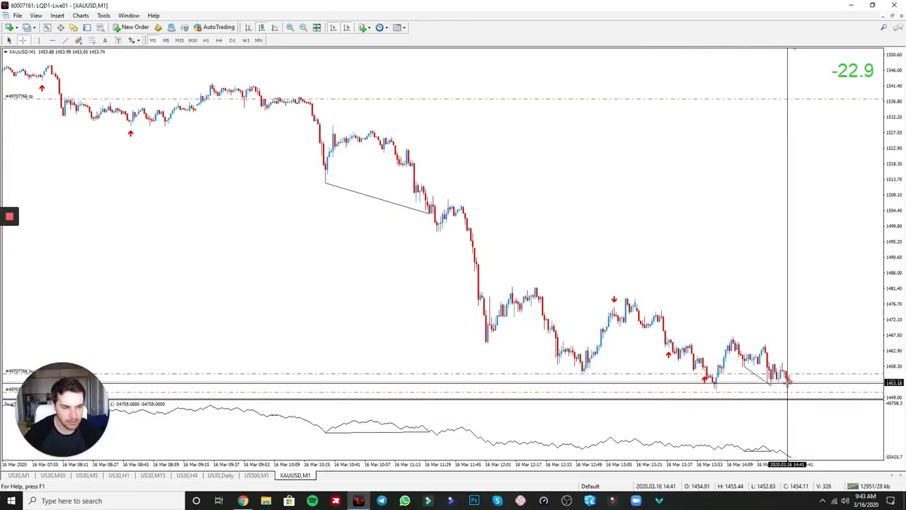
middle_click(790, 318)
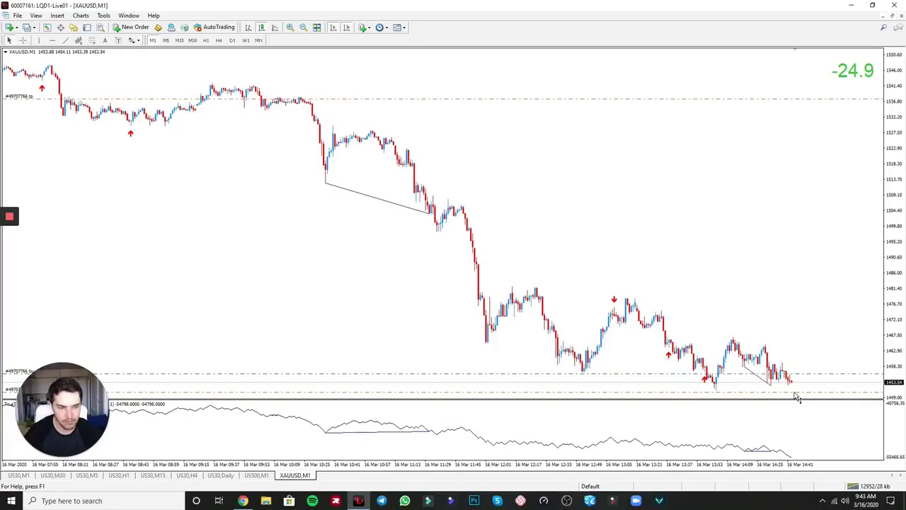
click(206, 40)
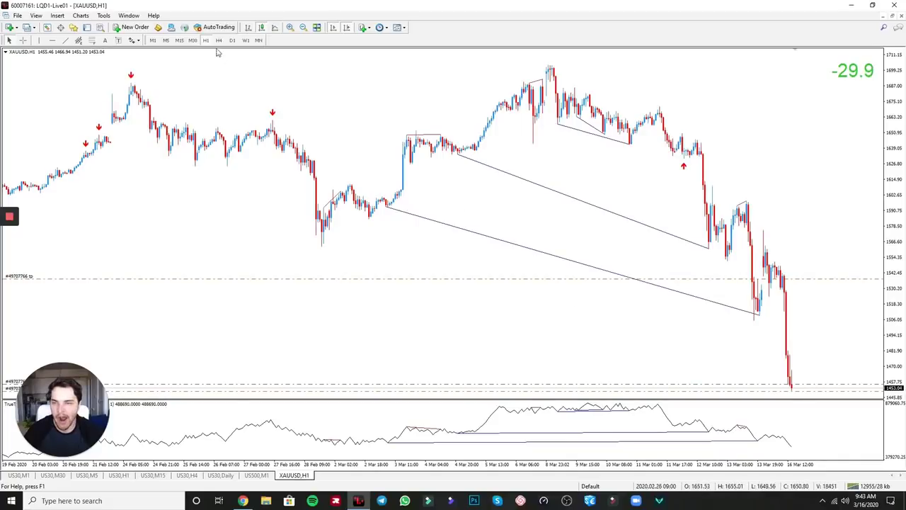
click(167, 40)
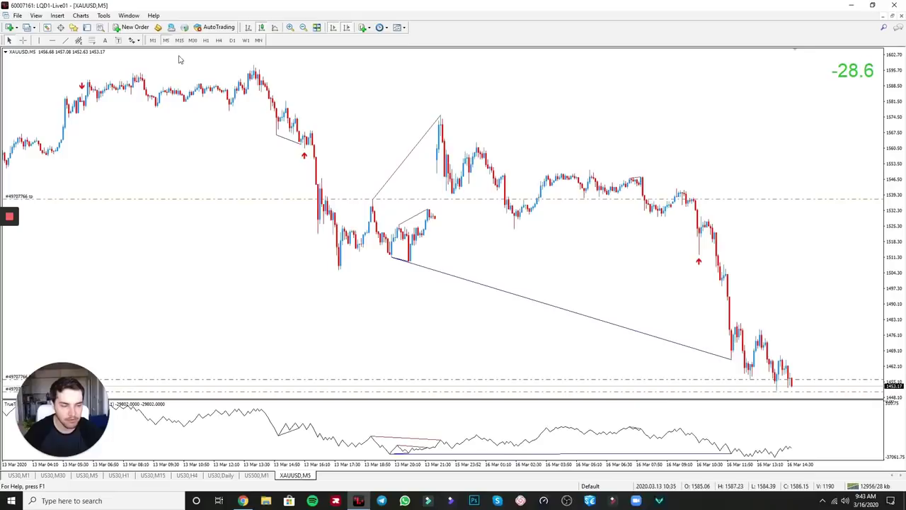
click(153, 40)
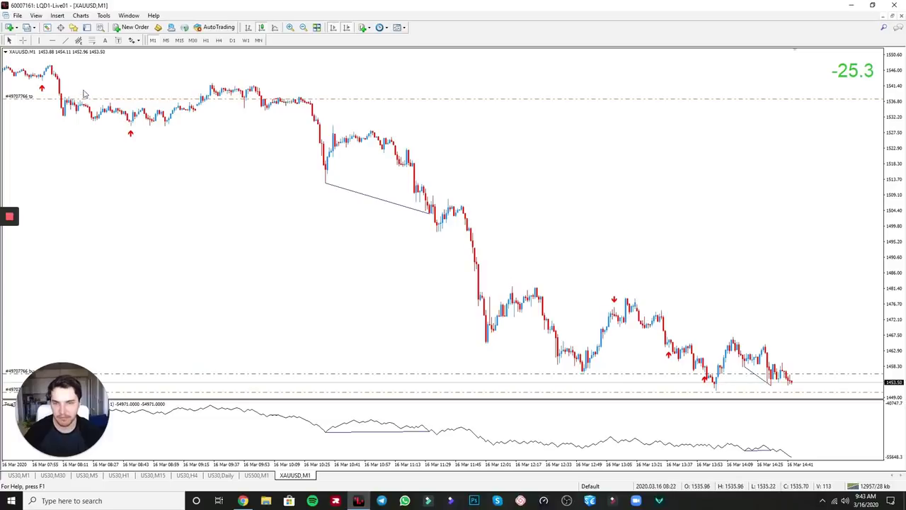
Step: Draw a falling trendline from the 11:00 high along the lower highs to the latest candles
click(65, 41)
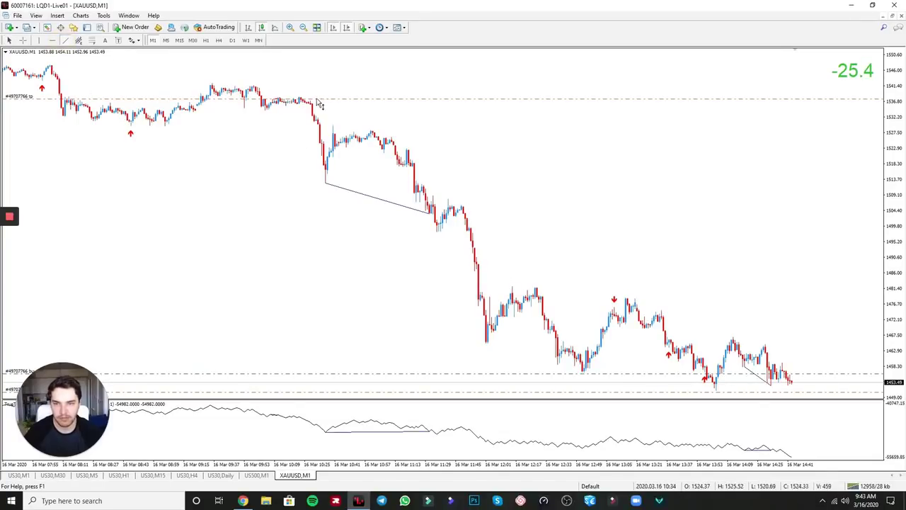
drag(390, 137, 662, 312)
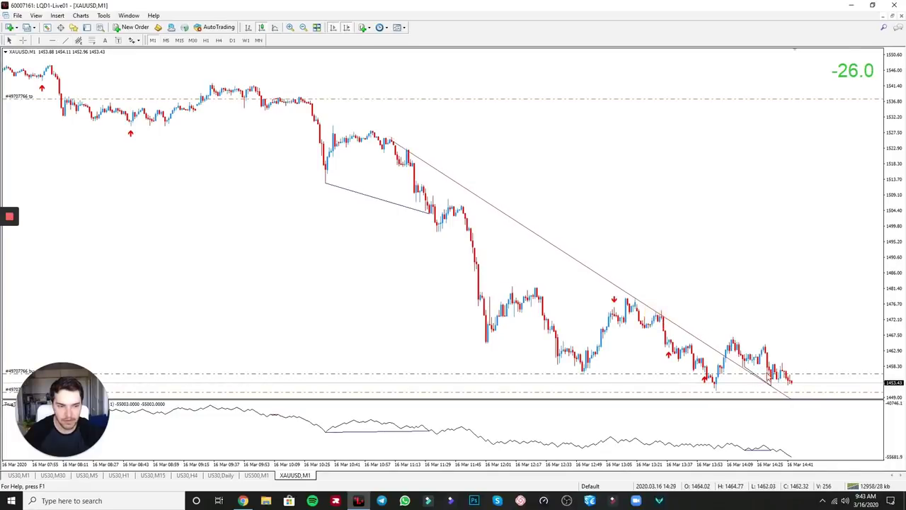
middle_click(662, 277)
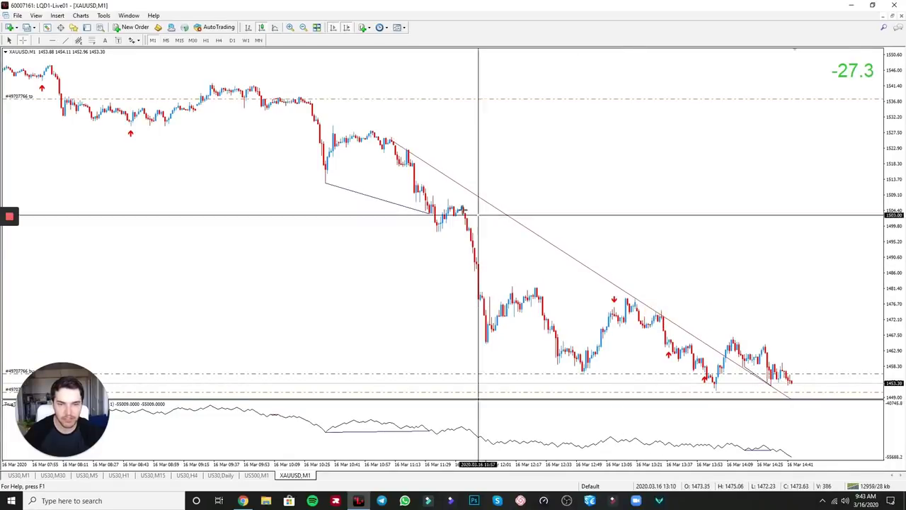
click(397, 146)
drag(397, 146, 390, 134)
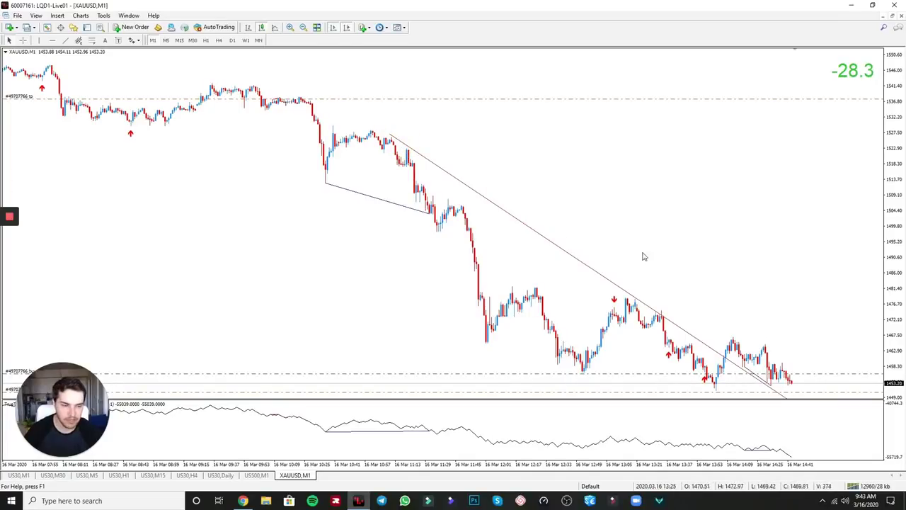
Step: Inspect the latest candles with the crosshair, then switch to the five-minute chart
middle_click(566, 240)
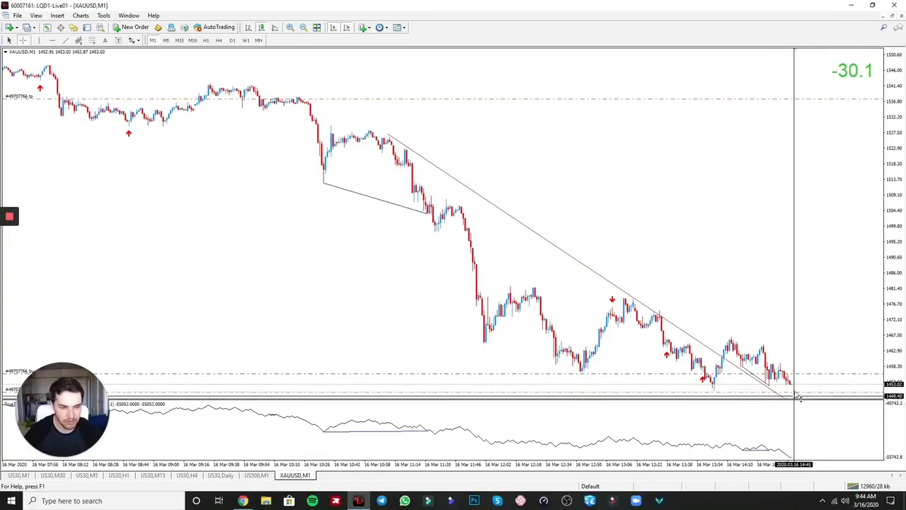
click(760, 170)
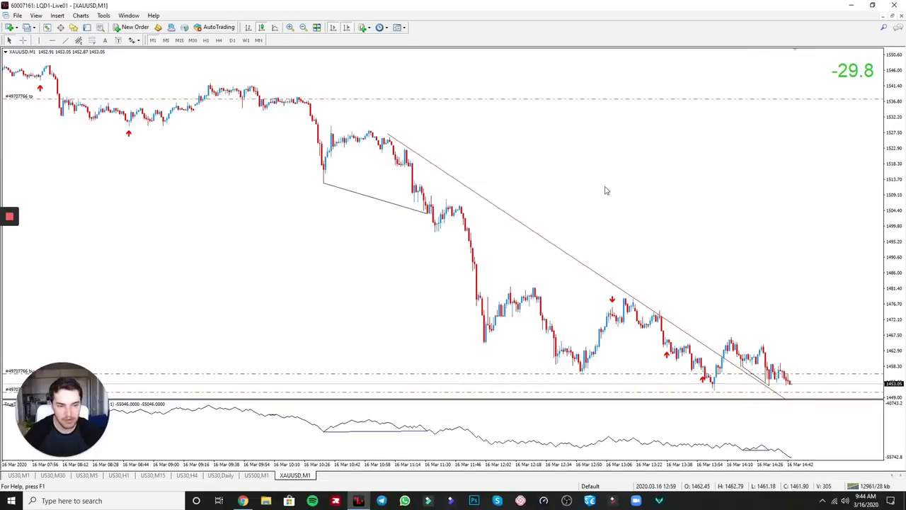
click(166, 41)
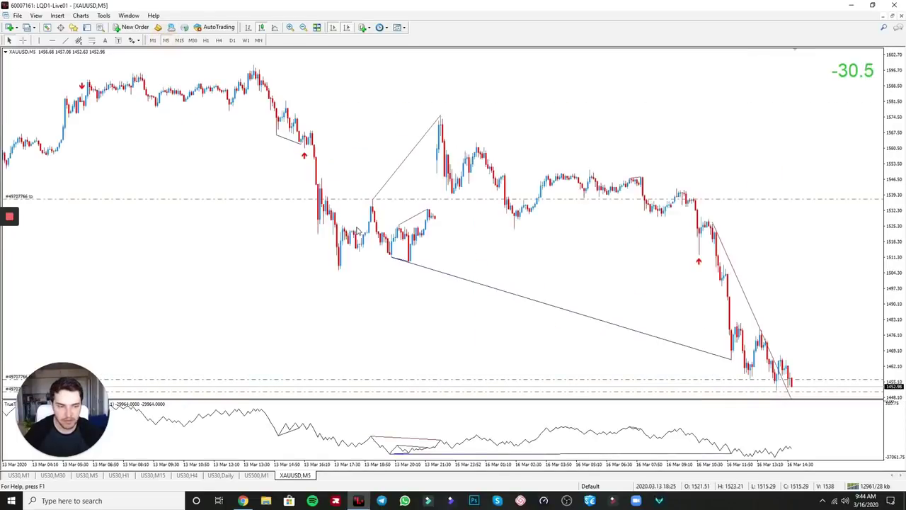
Step: View XAUUSD on 15-minute candles and read price and time with the crosshair
click(180, 40)
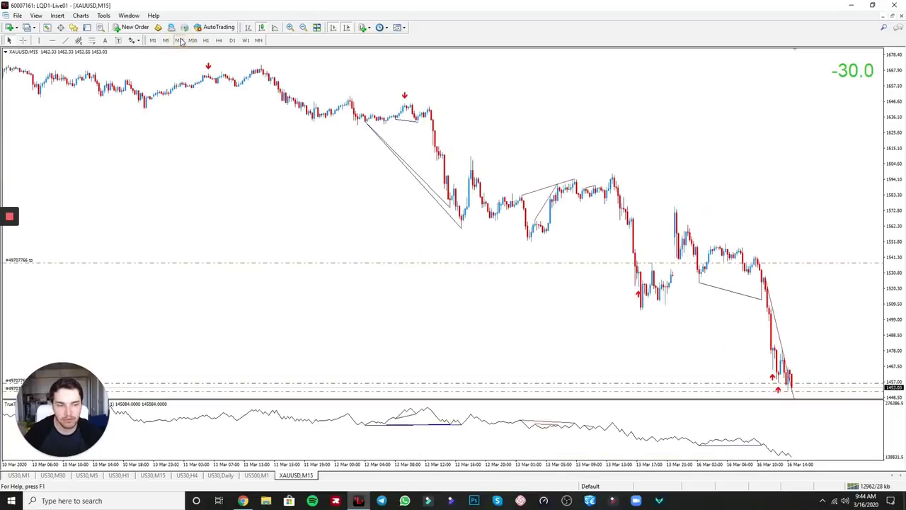
middle_click(795, 388)
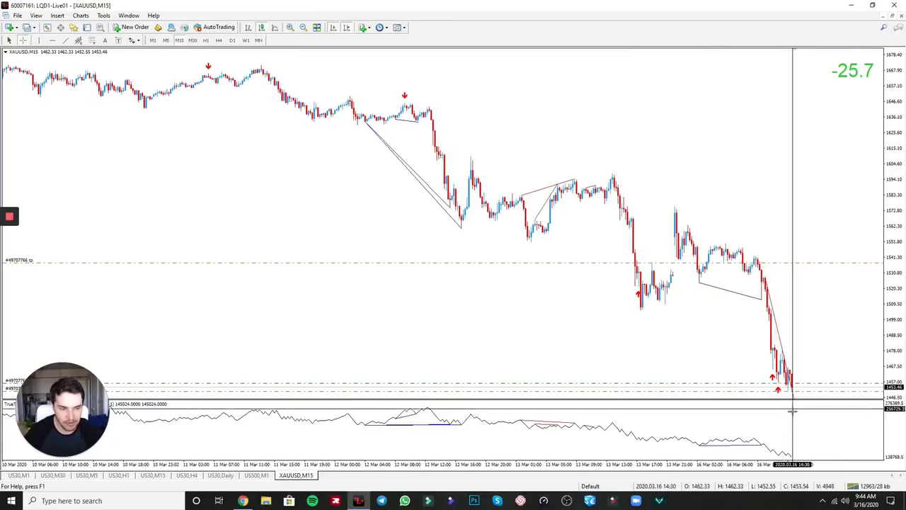
click(794, 314)
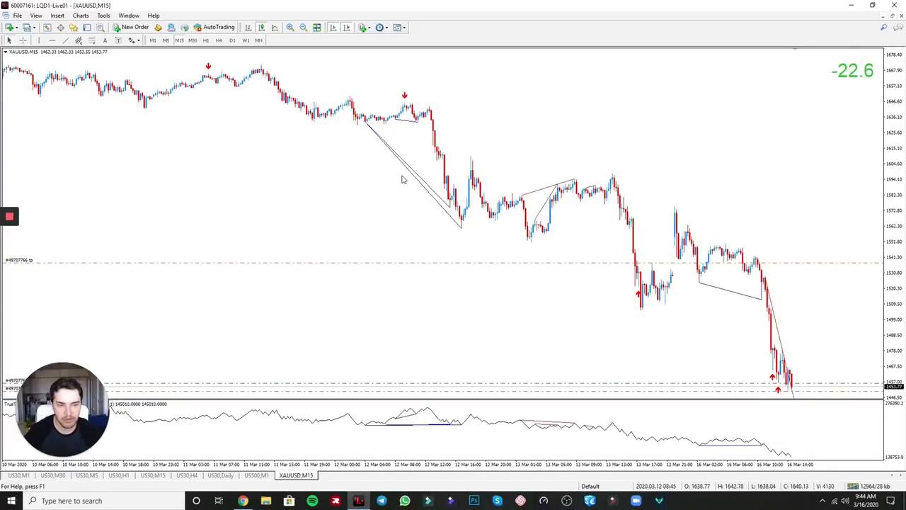
Step: Drop the chart through M5 to 1-minute candles and show the Market Watch symbol list
click(166, 40)
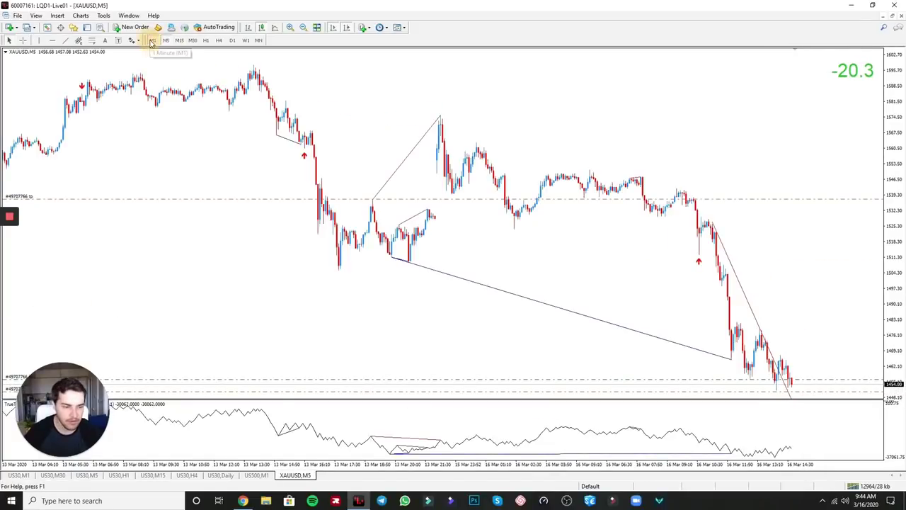
click(152, 41)
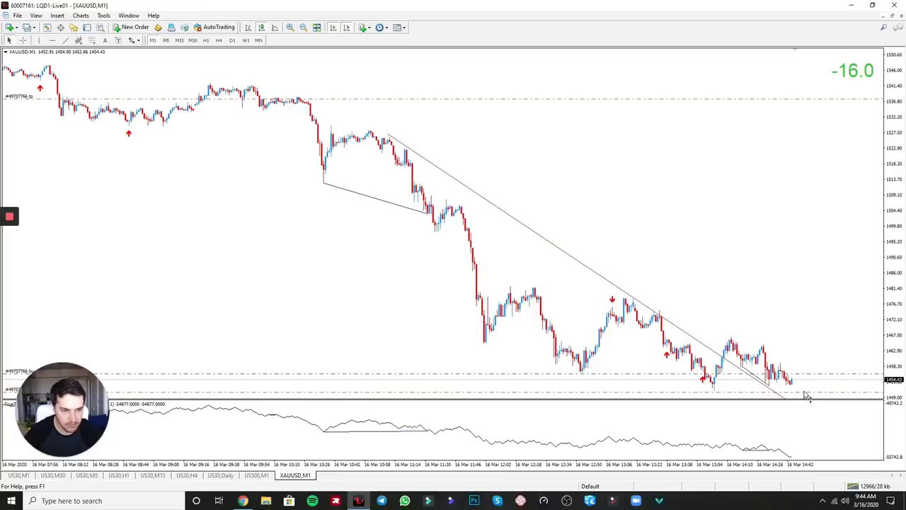
click(47, 27)
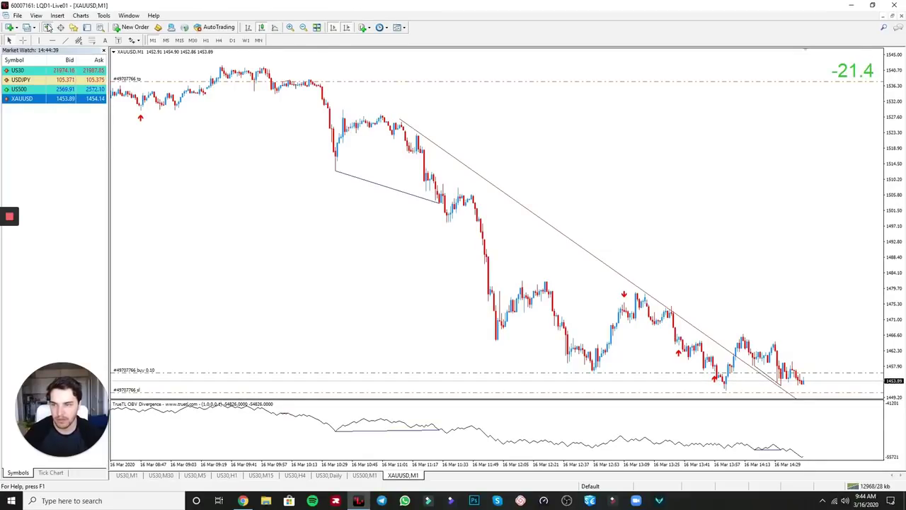
Step: Hide Market Watch, switch XAUUSD to H1 candles, and delete the trendline
click(48, 27)
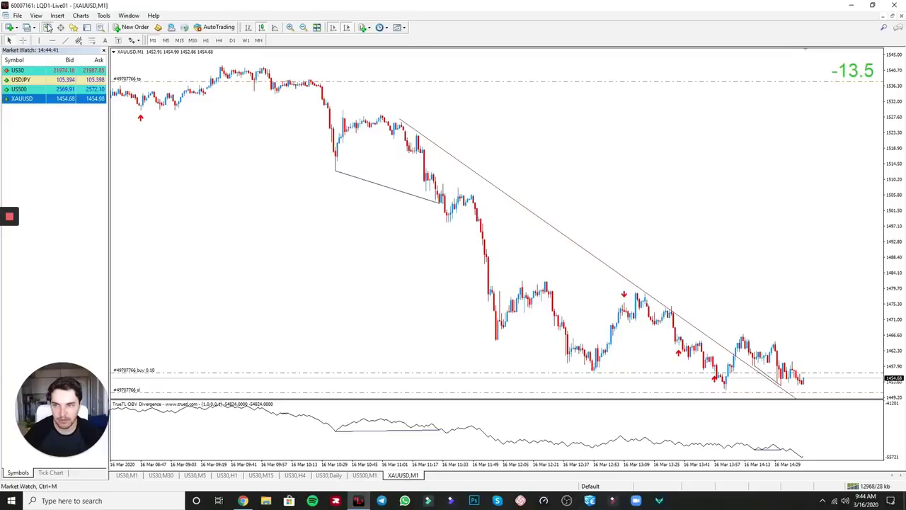
click(206, 41)
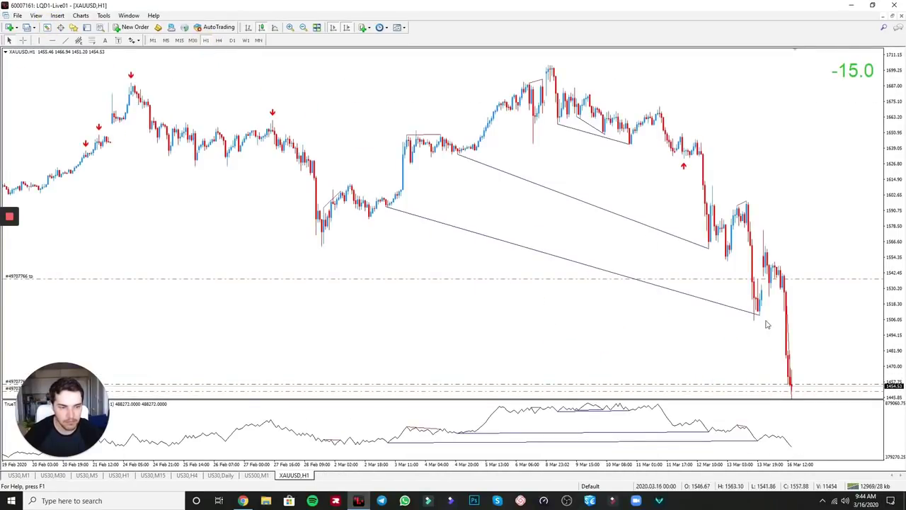
right_click(791, 344)
click(811, 373)
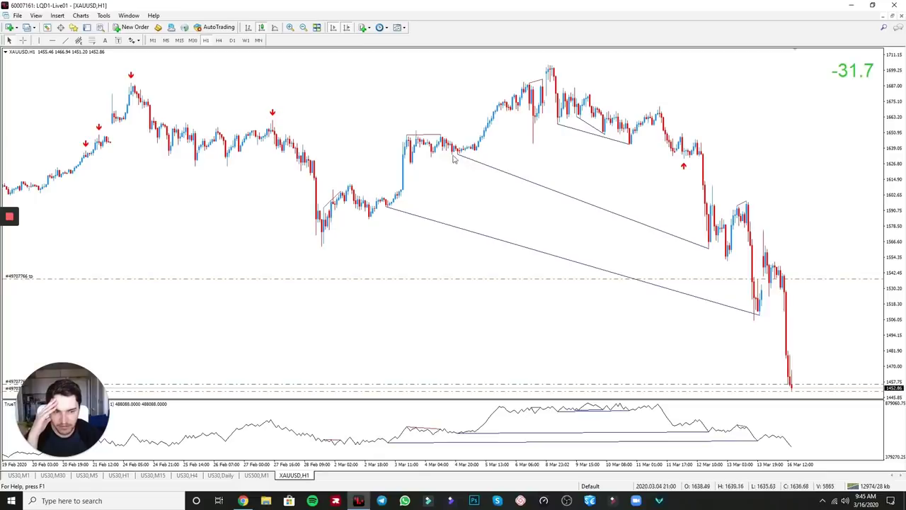
Step: Step XAUUSD from 15-minute down to 5-minute candles, opening and closing Market Watch
click(180, 40)
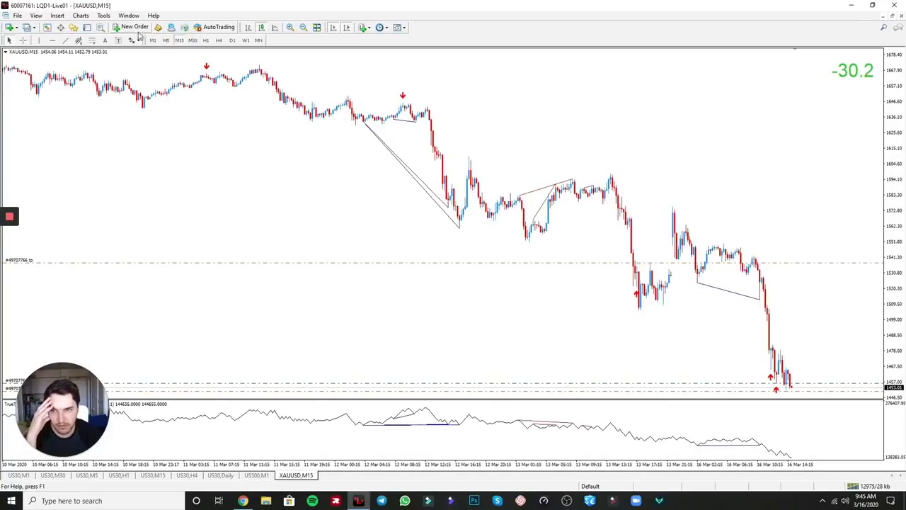
click(167, 41)
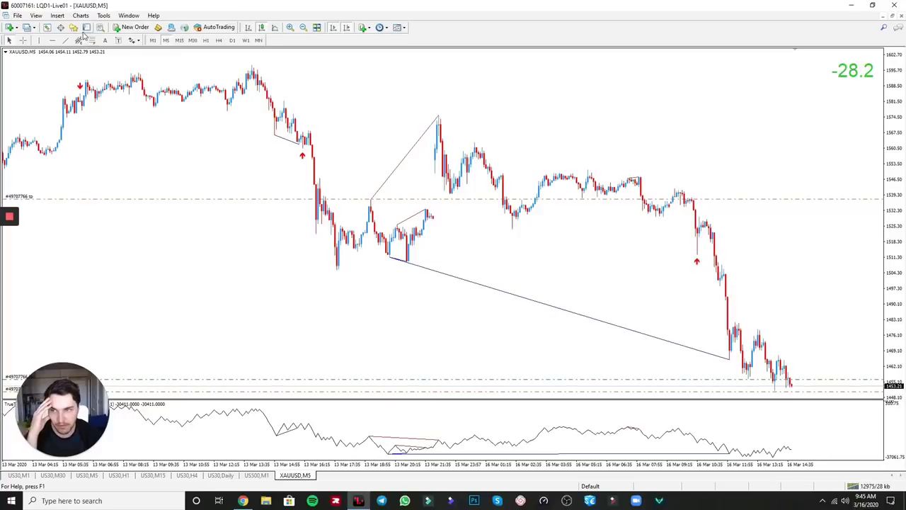
click(47, 28)
click(47, 29)
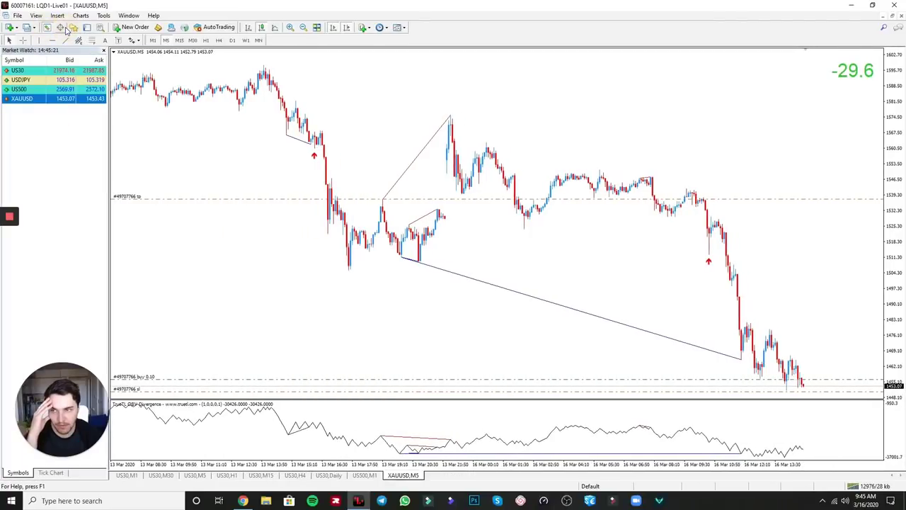
click(47, 28)
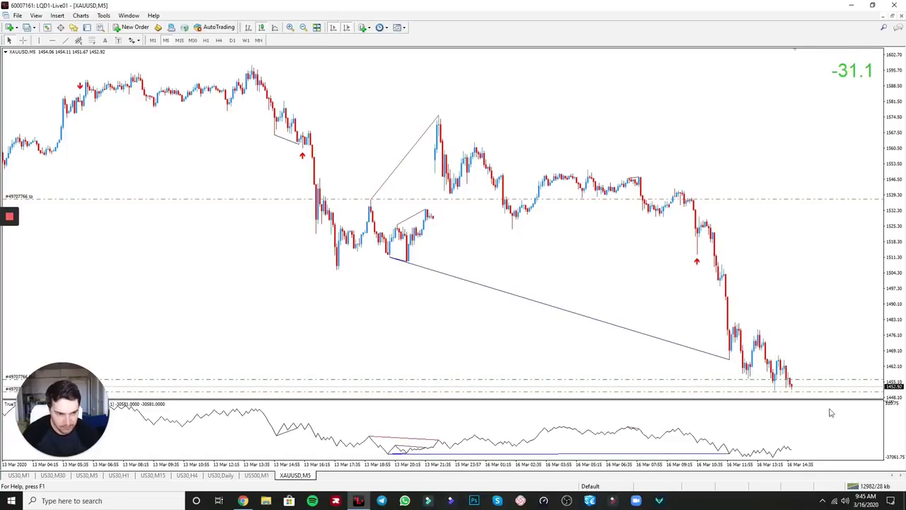
Step: Check price and time at the latest 5-minute candles with the crosshair
middle_click(788, 393)
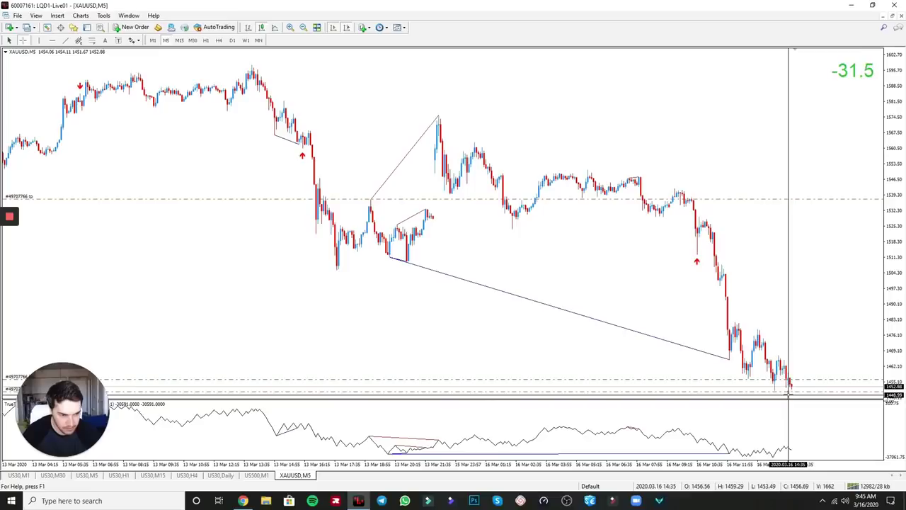
middle_click(790, 393)
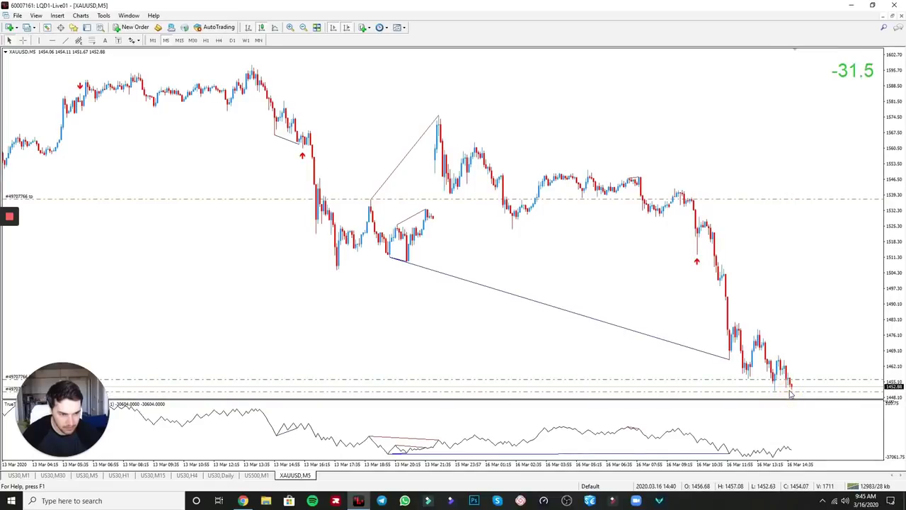
click(791, 395)
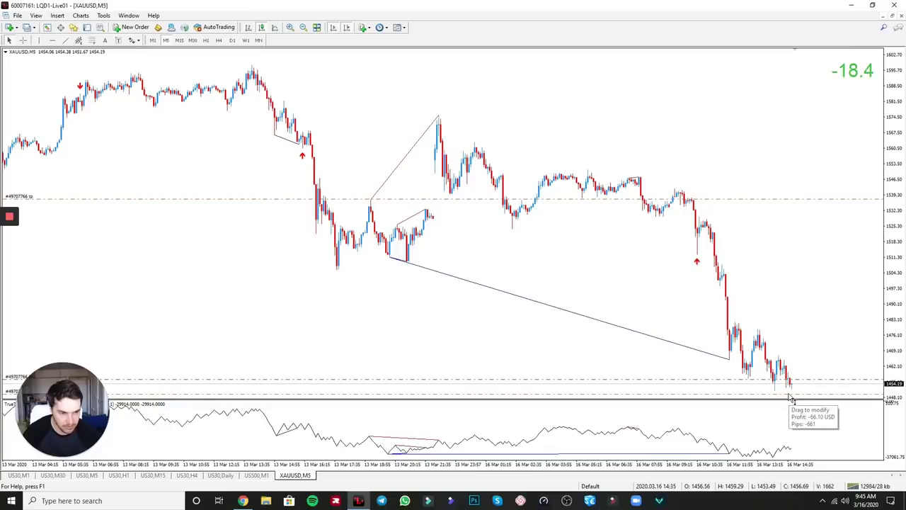
click(790, 395)
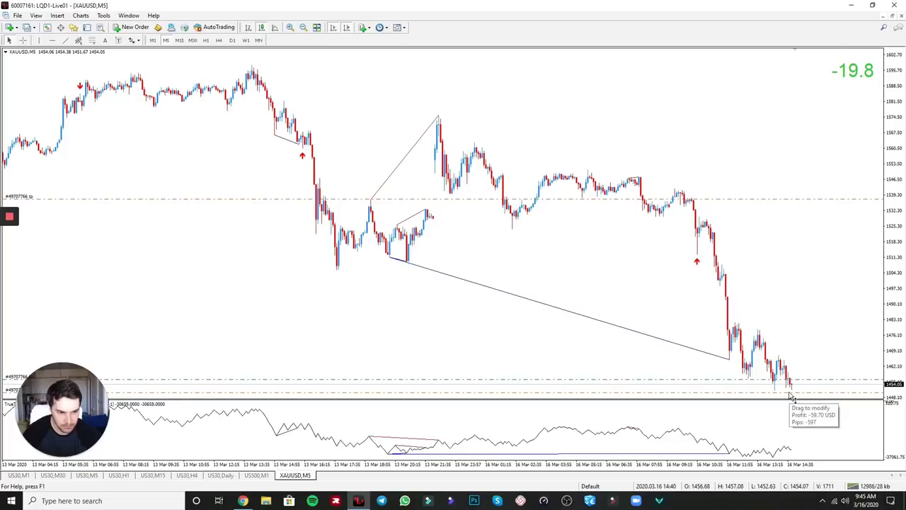
Step: Change the XAUUSD buy's stop loss from 1450.06 to 1450.00 in Modify Order
click(85, 27)
right_click(529, 429)
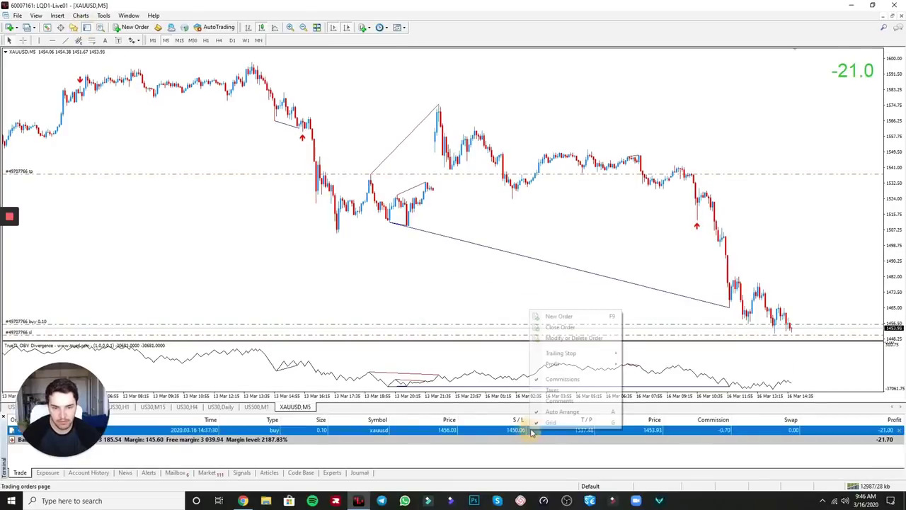
click(572, 338)
click(230, 149)
key(BackSpace)
text(0)
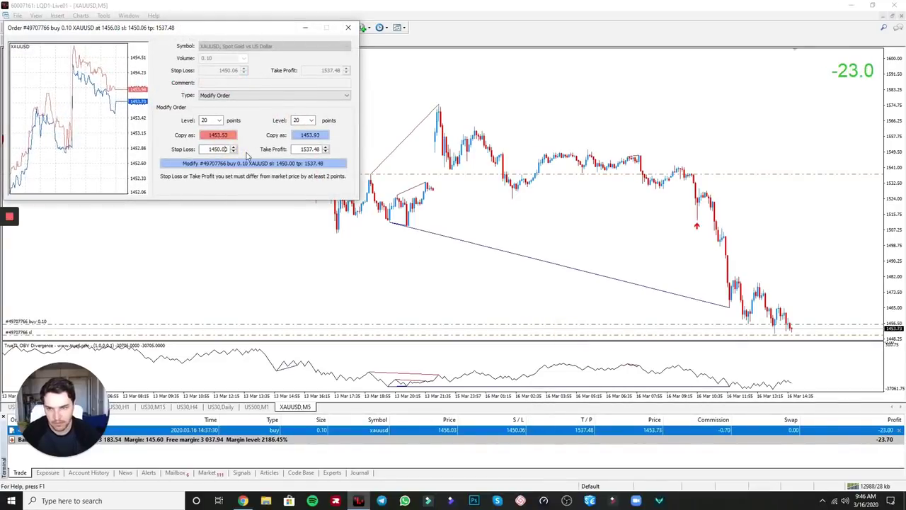
click(298, 164)
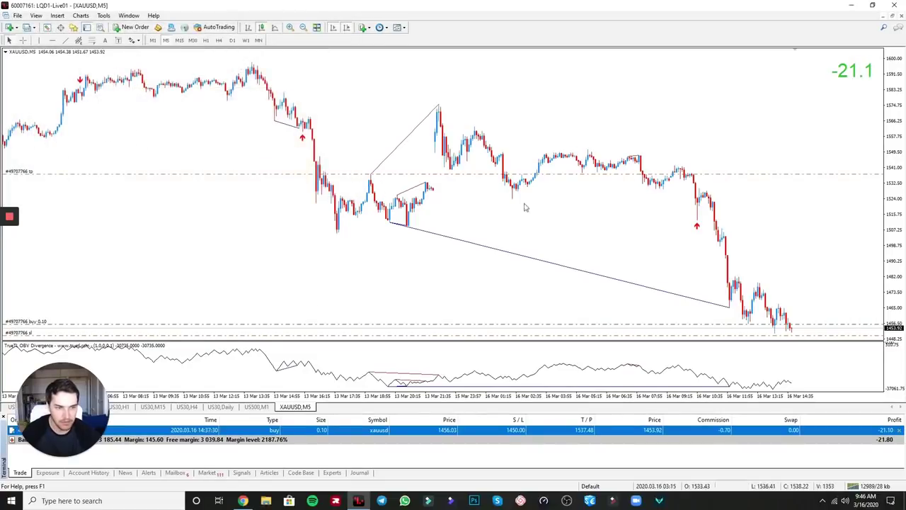
Step: Close the Terminal, set XAUUSD to H1 candles, and dismiss the Windows notification panel
click(88, 28)
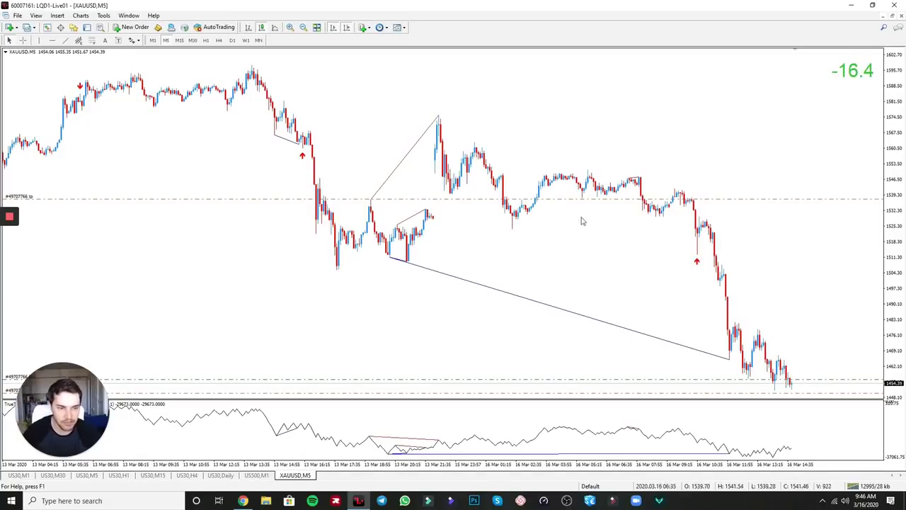
click(205, 40)
click(890, 500)
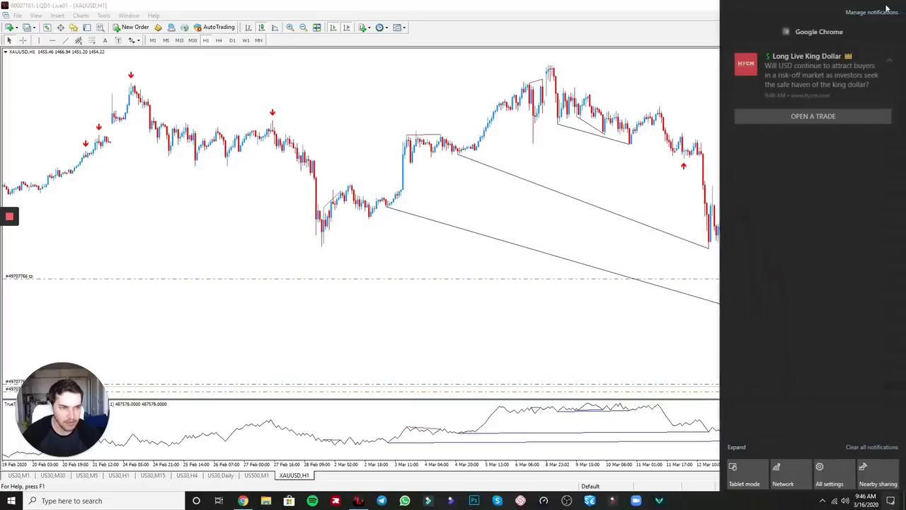
click(632, 218)
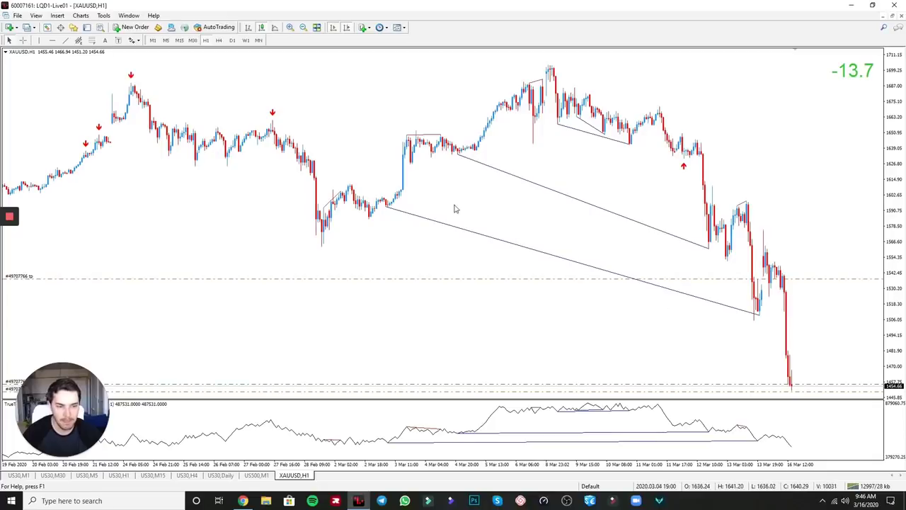
Step: Show Market Watch and load US500, then US30, onto the hourly chart
click(46, 27)
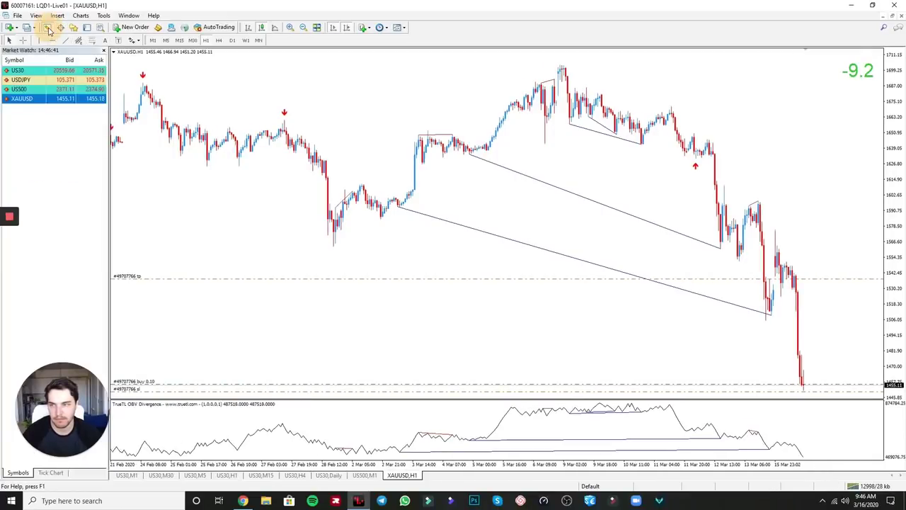
drag(67, 90, 213, 106)
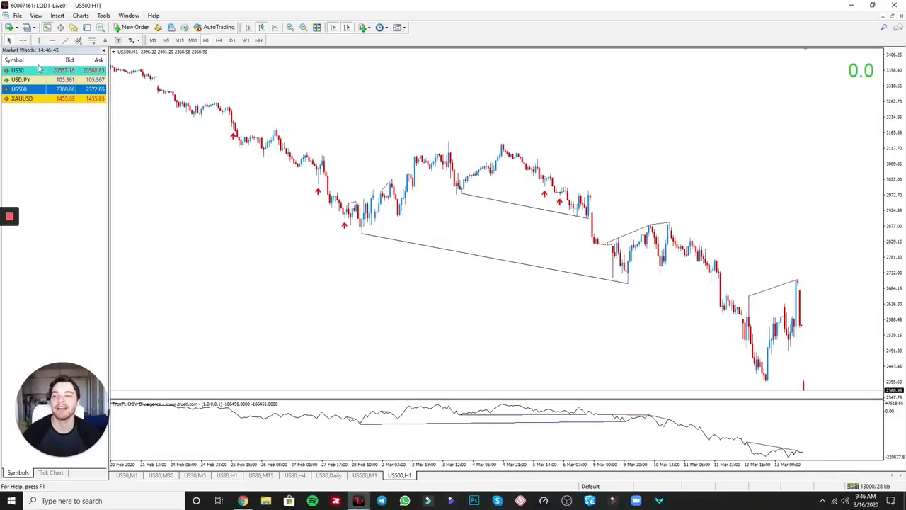
drag(39, 69, 395, 158)
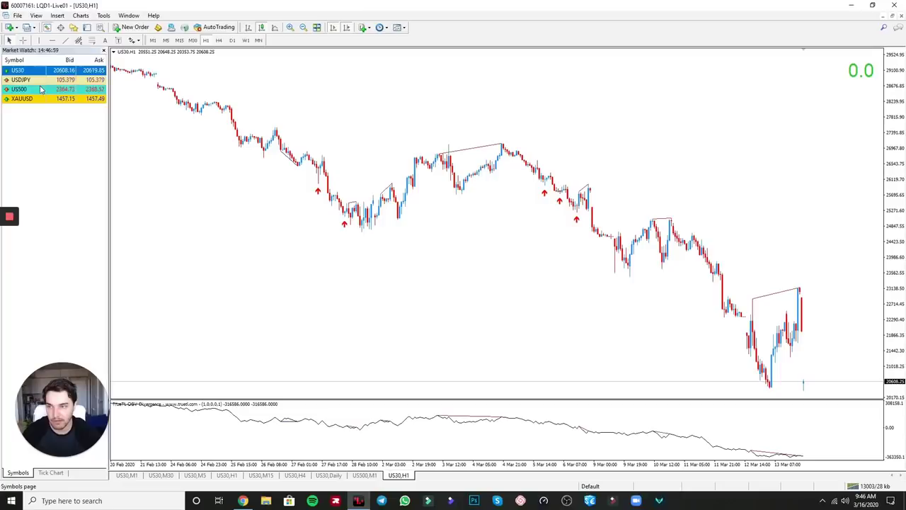
Step: Dismiss the alert and drag XAUUSD back onto the chart
click(88, 125)
click(60, 100)
drag(61, 99, 368, 180)
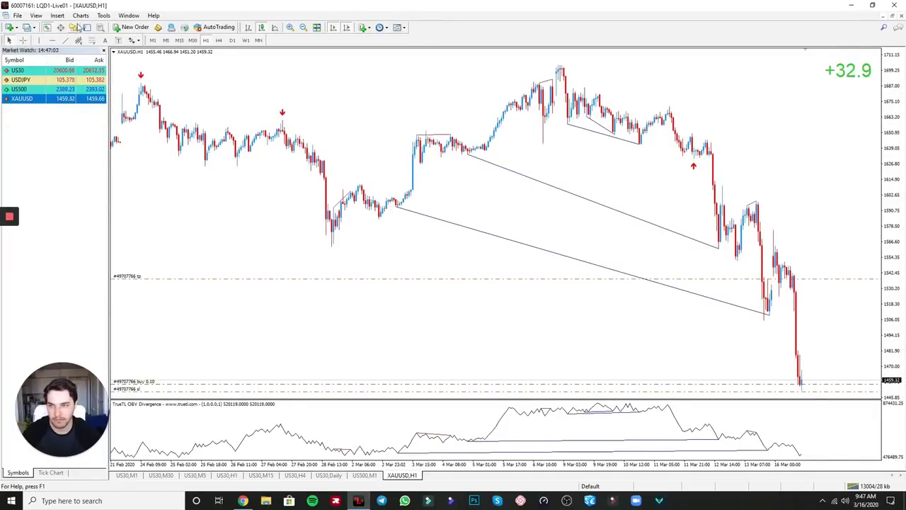
click(73, 27)
click(47, 27)
click(73, 27)
click(86, 28)
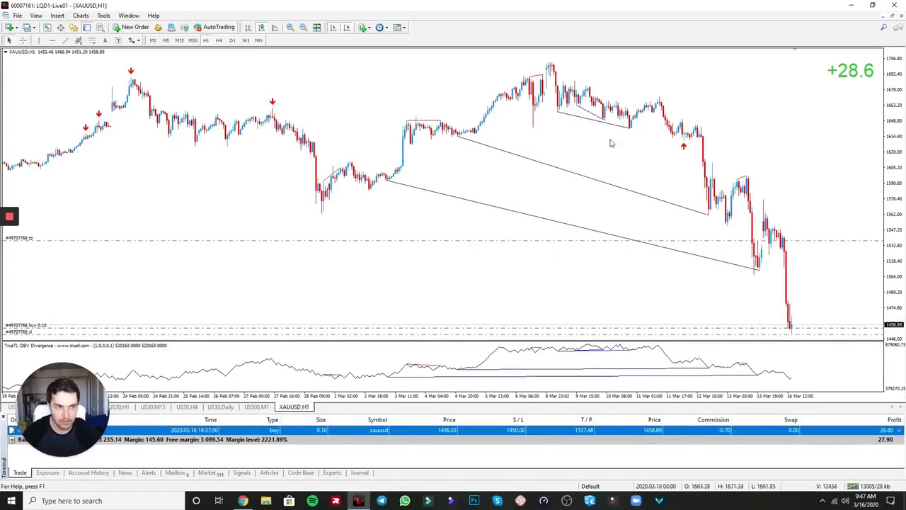
click(86, 27)
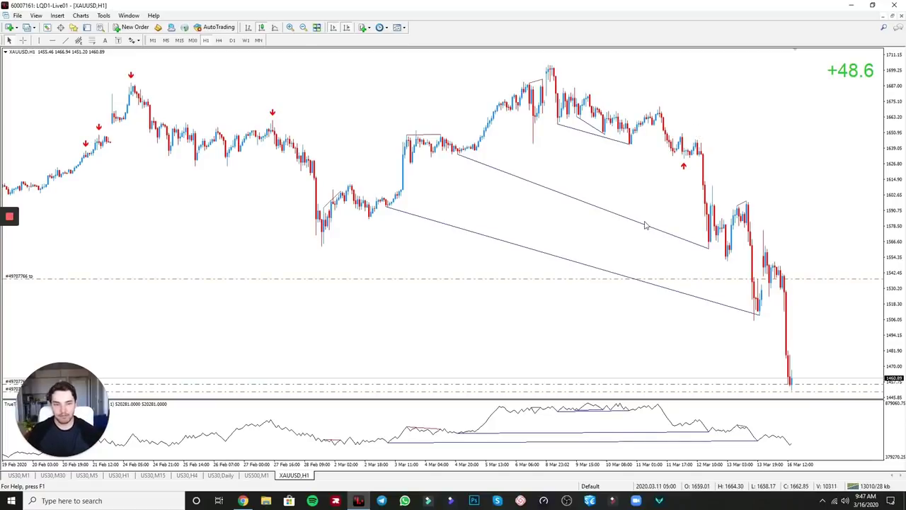
mouse_move(805, 284)
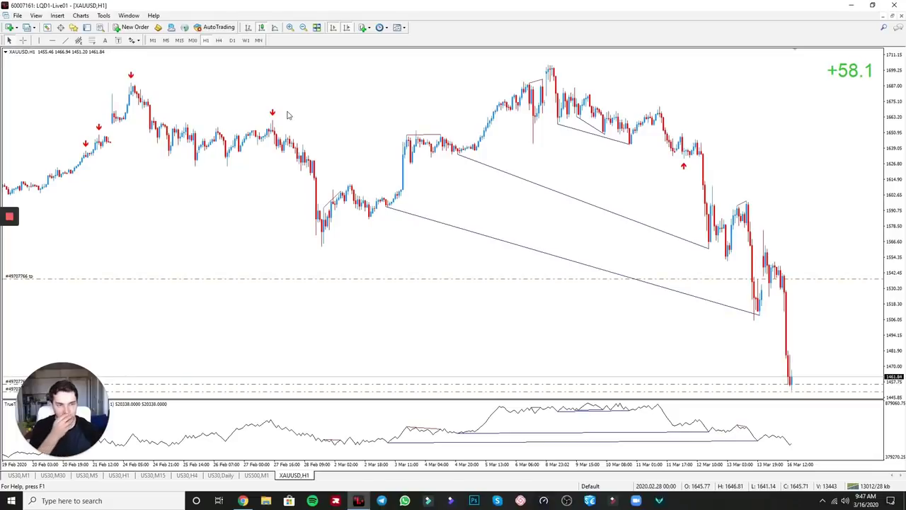
Step: Switch the XAUUSD chart to daily (D1) candles
click(232, 40)
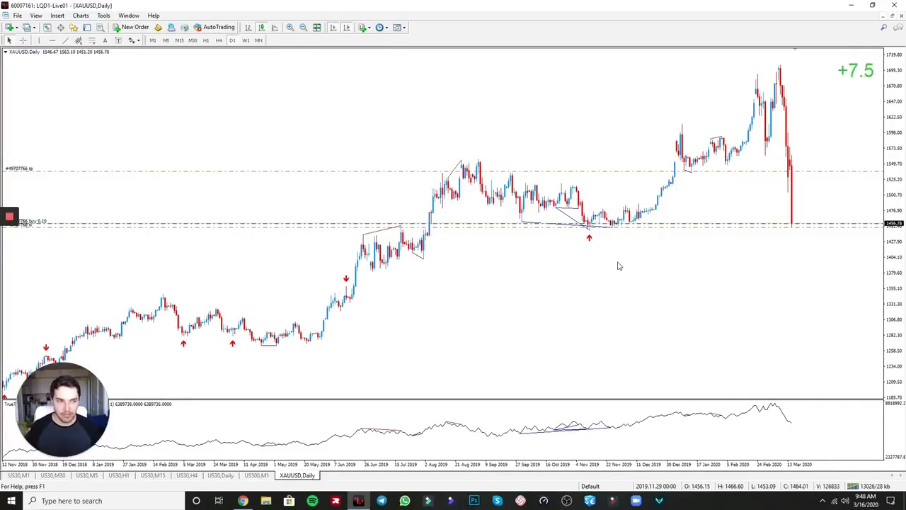
Step: Switch XAUUSD via M5 to M1 candles and read price and time twice with the crosshair
click(166, 41)
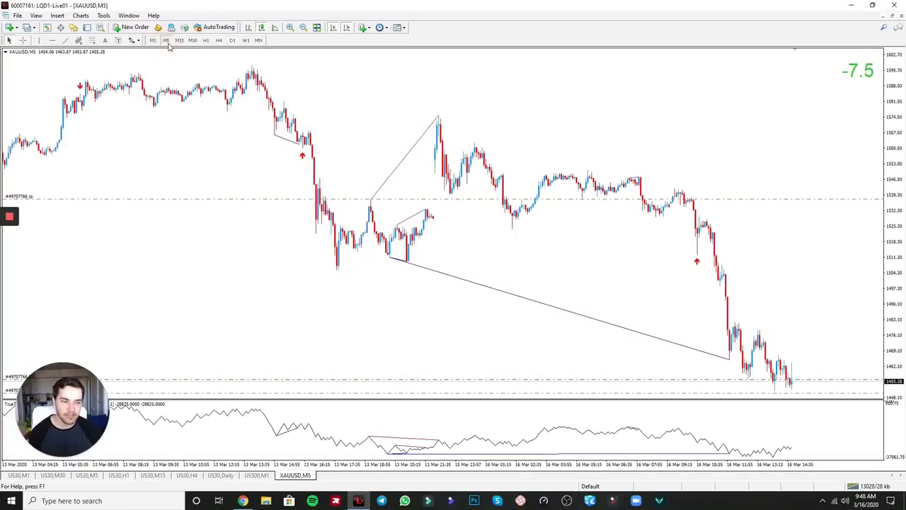
click(152, 41)
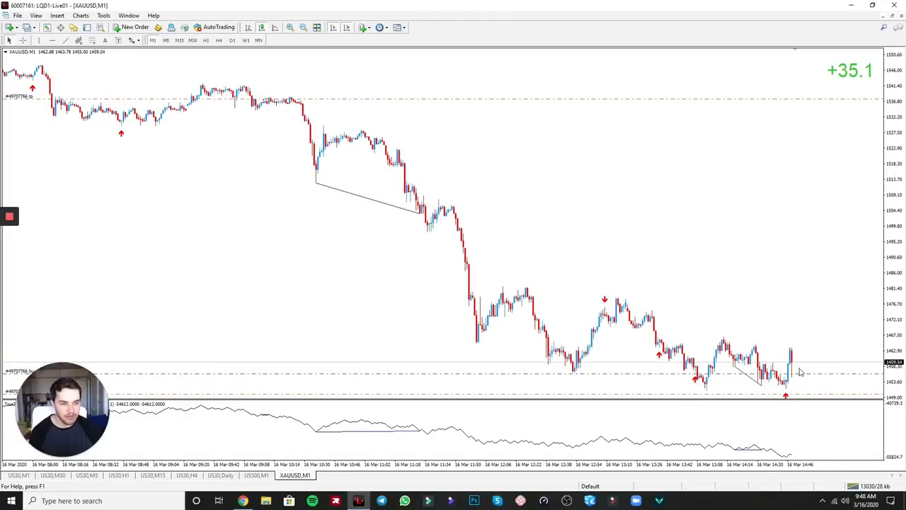
middle_click(769, 386)
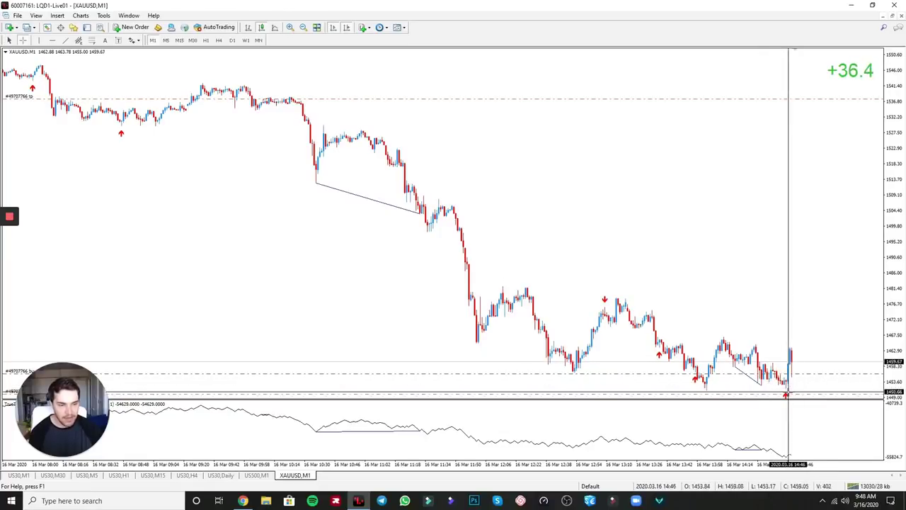
click(751, 380)
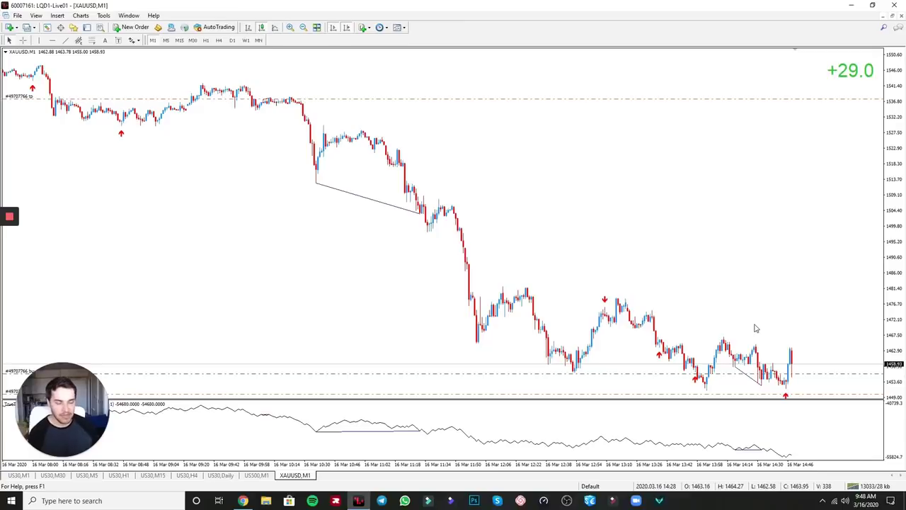
middle_click(788, 367)
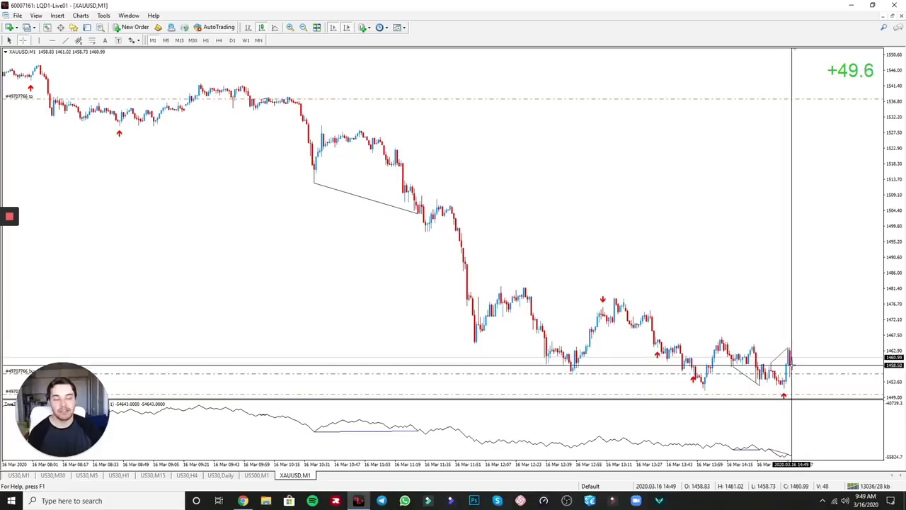
click(821, 207)
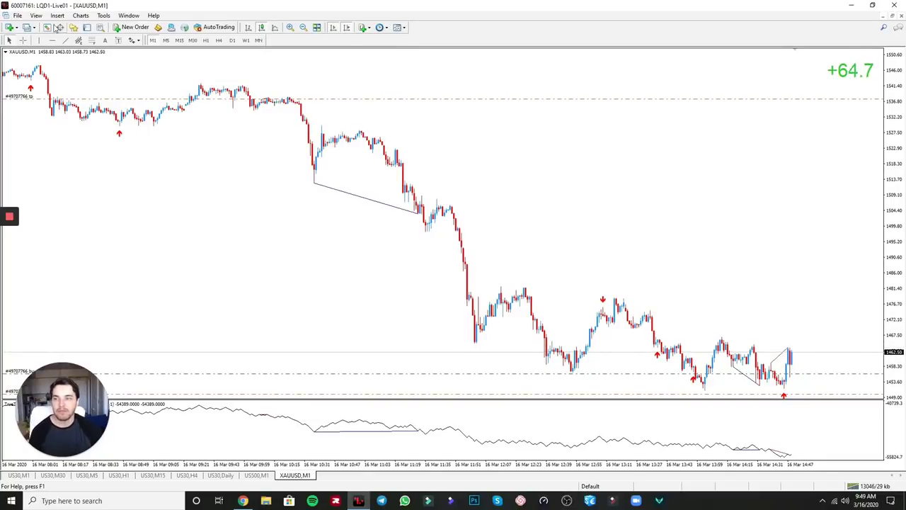
click(47, 27)
click(239, 138)
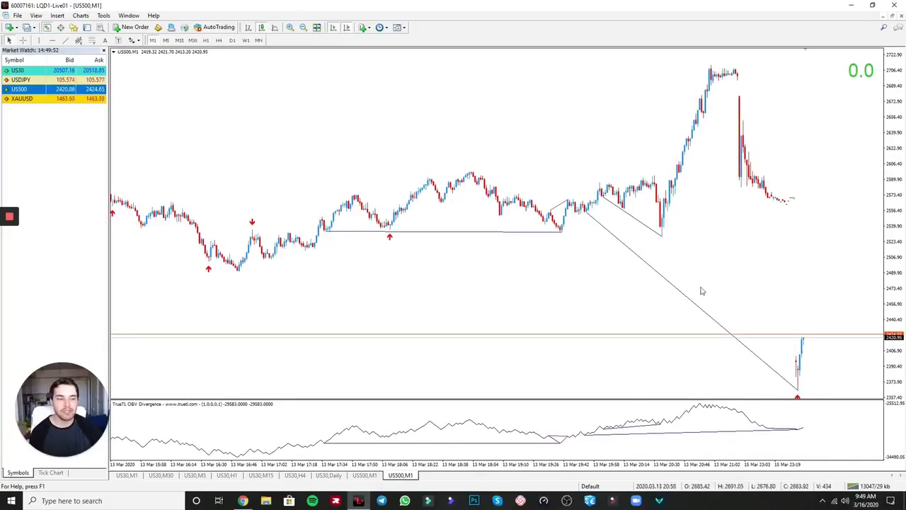
middle_click(584, 205)
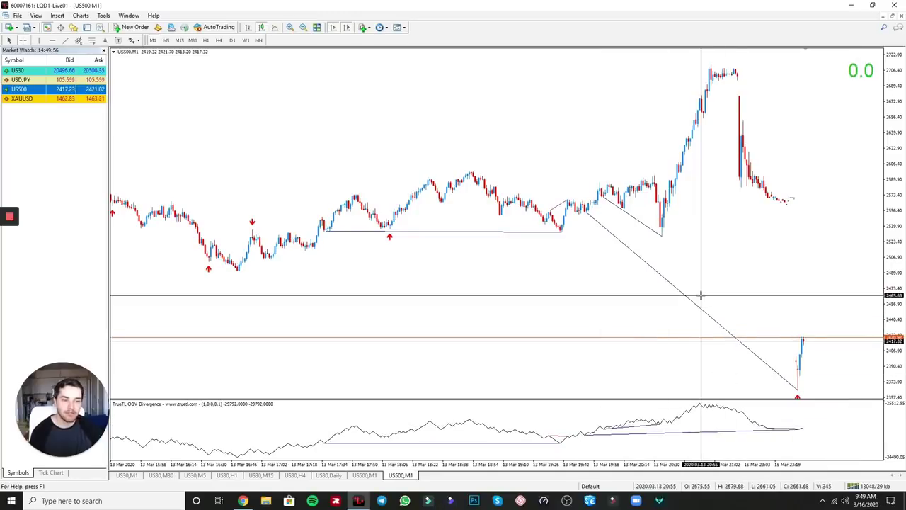
click(730, 320)
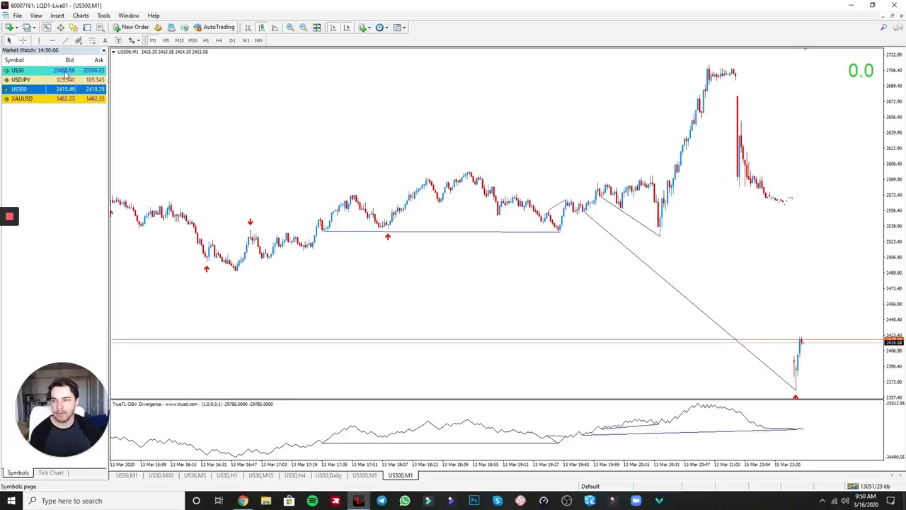
drag(69, 71, 231, 126)
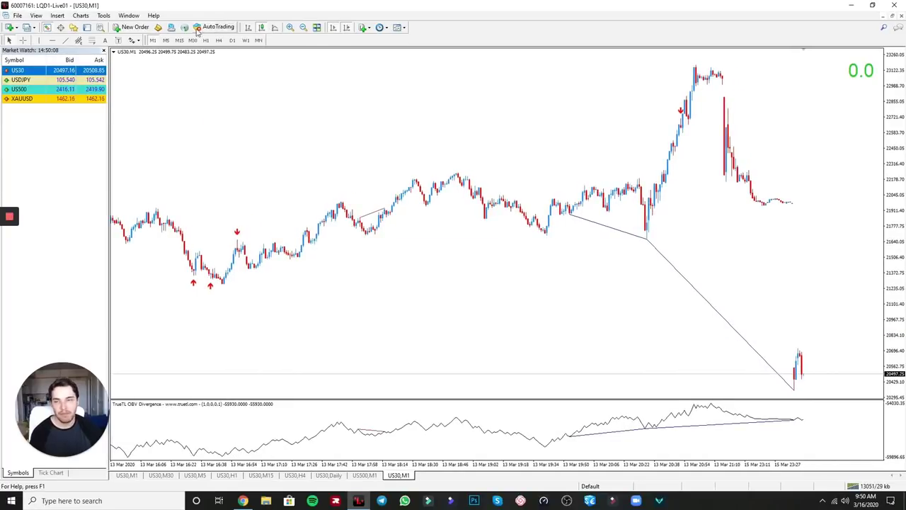
click(86, 28)
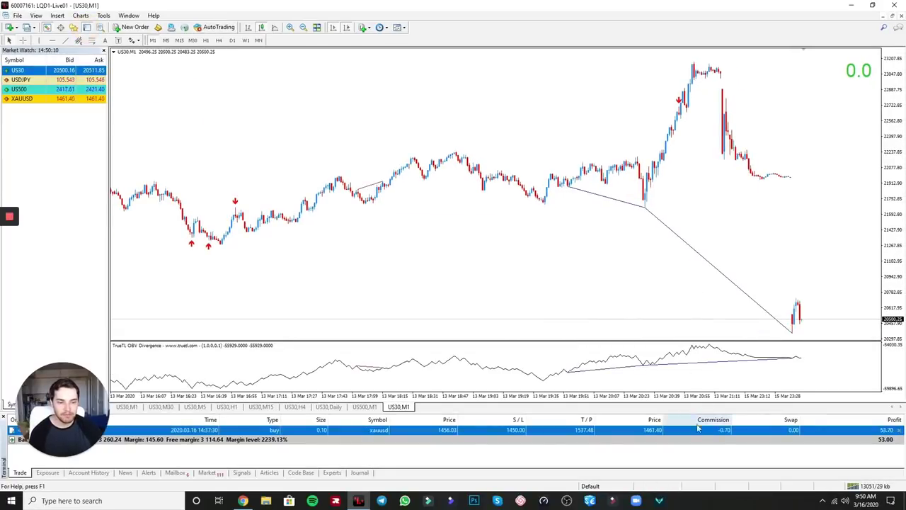
drag(708, 430, 633, 262)
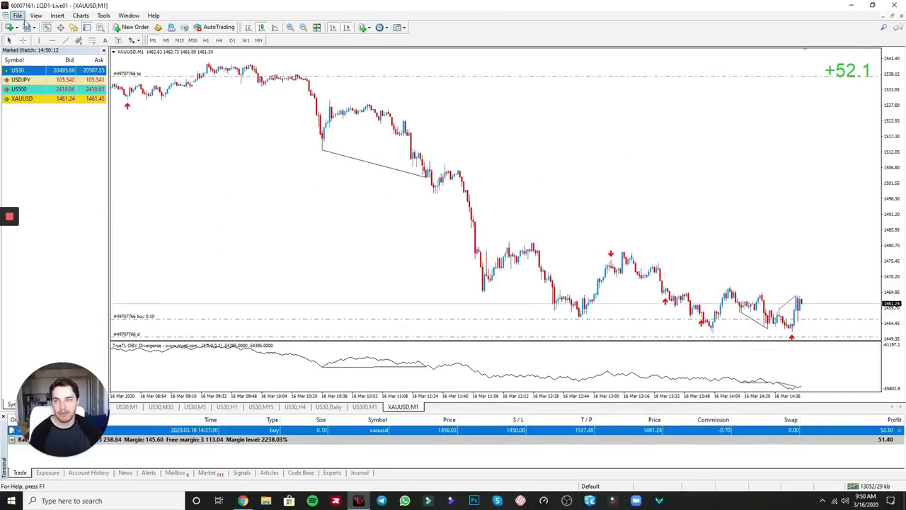
click(46, 26)
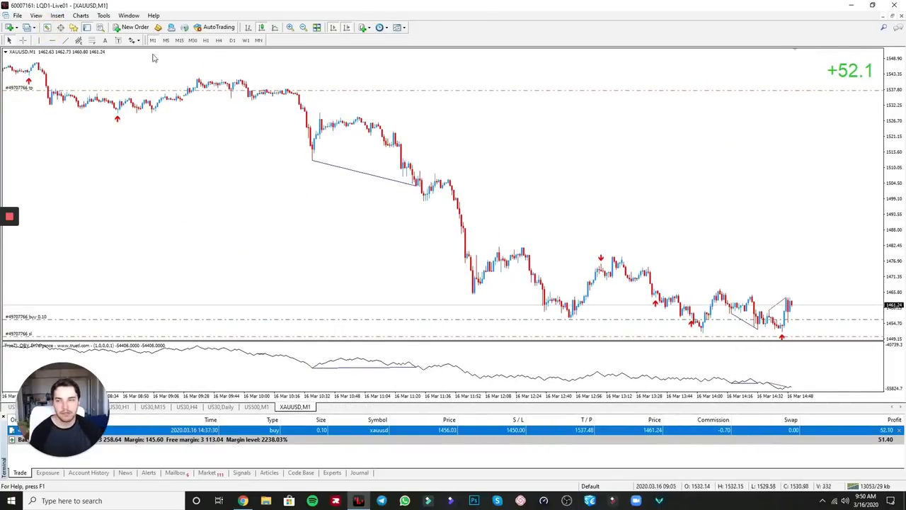
click(86, 28)
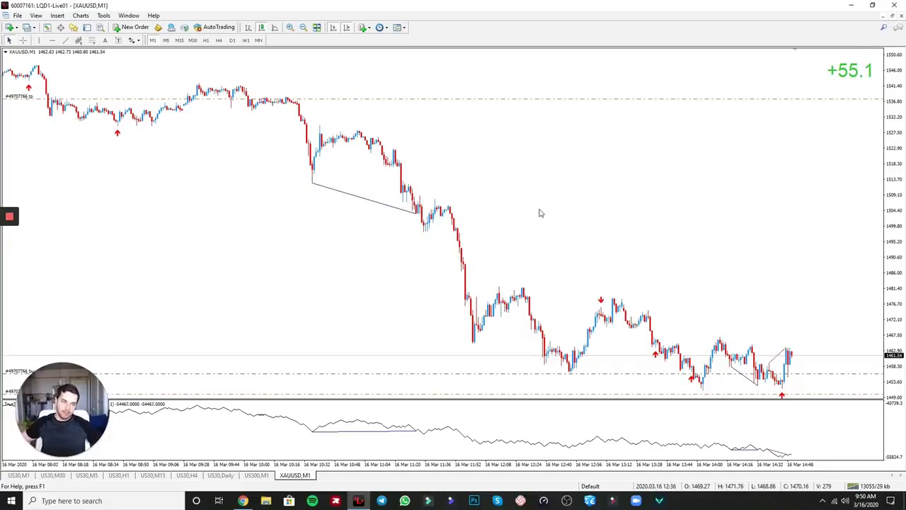
Step: Move XAUUSD from D1 to W1 candles and read weekly prices with the crosshair
click(231, 41)
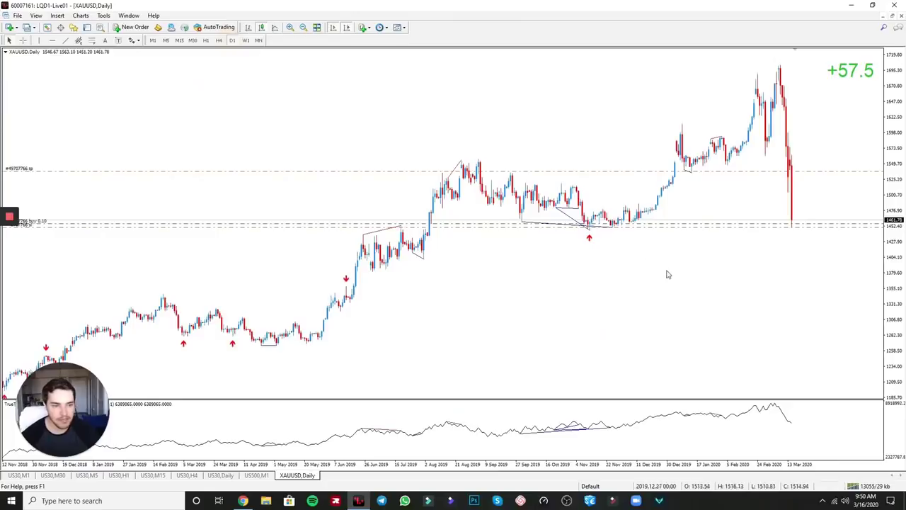
click(245, 41)
middle_click(748, 177)
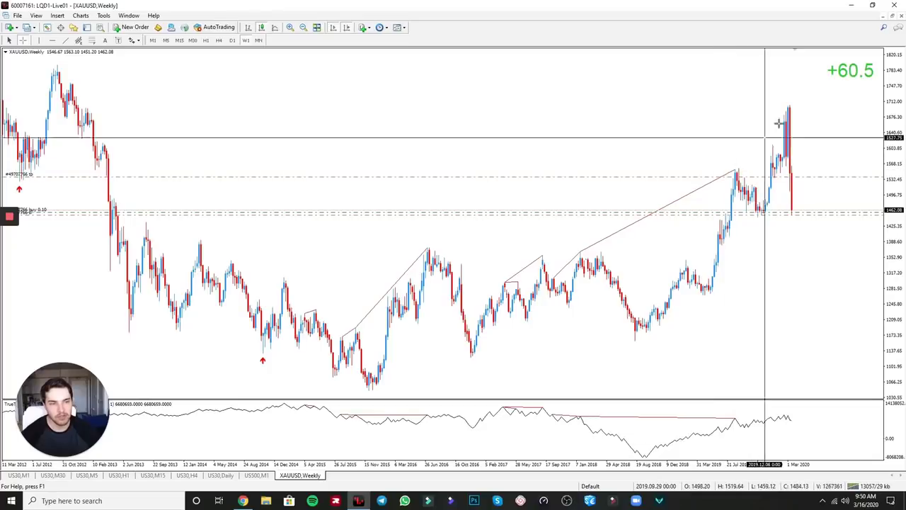
middle_click(811, 167)
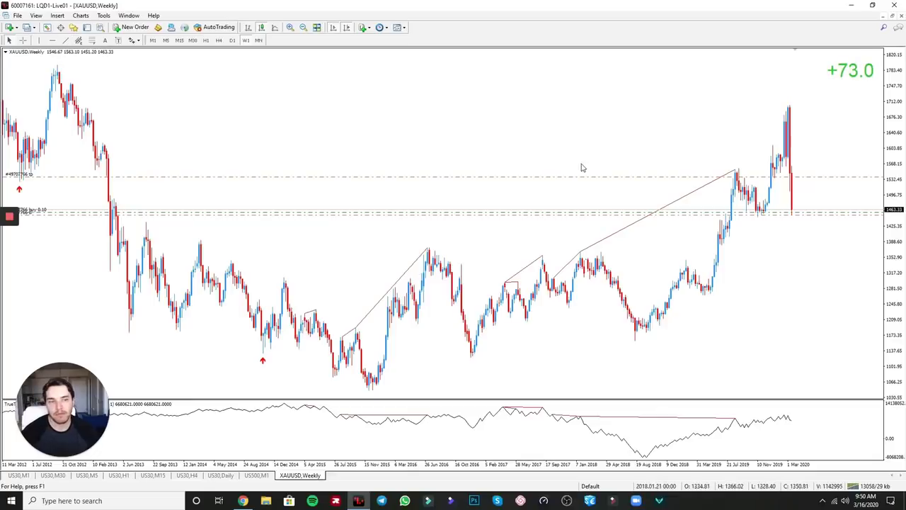
middle_click(735, 156)
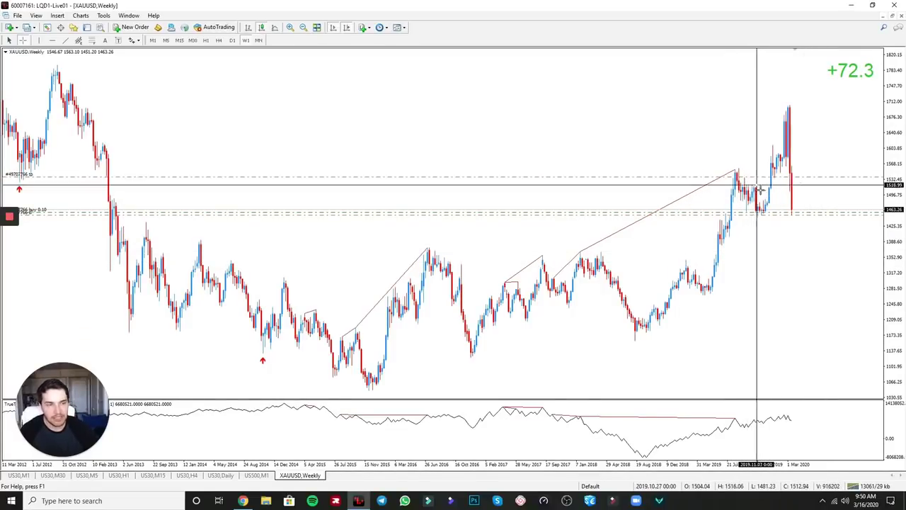
click(758, 152)
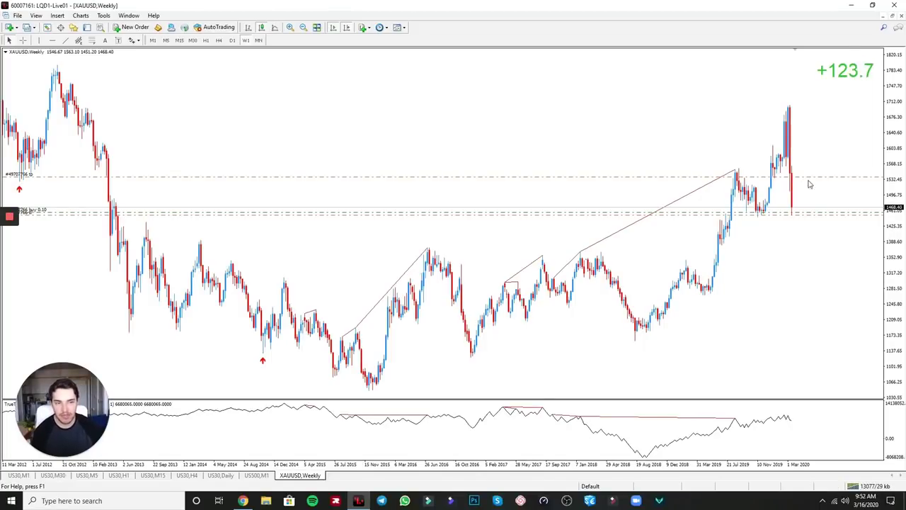
mouse_move(814, 180)
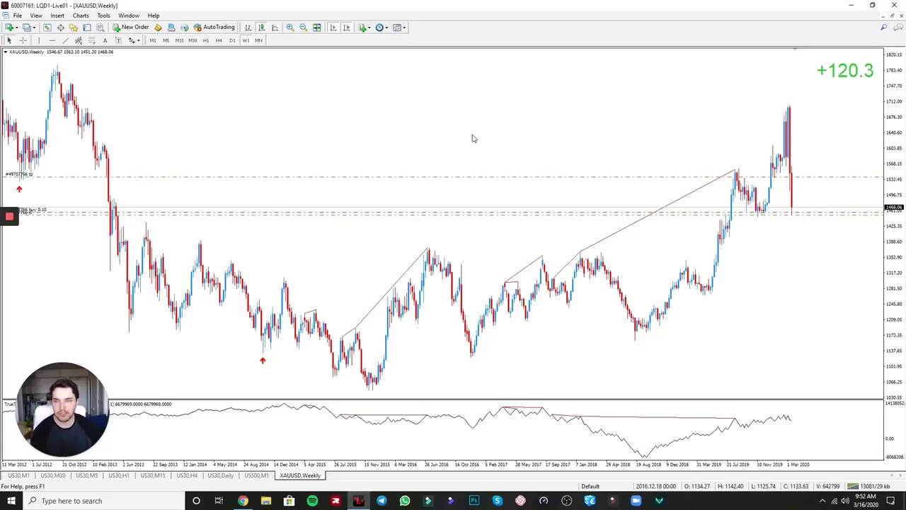
click(205, 41)
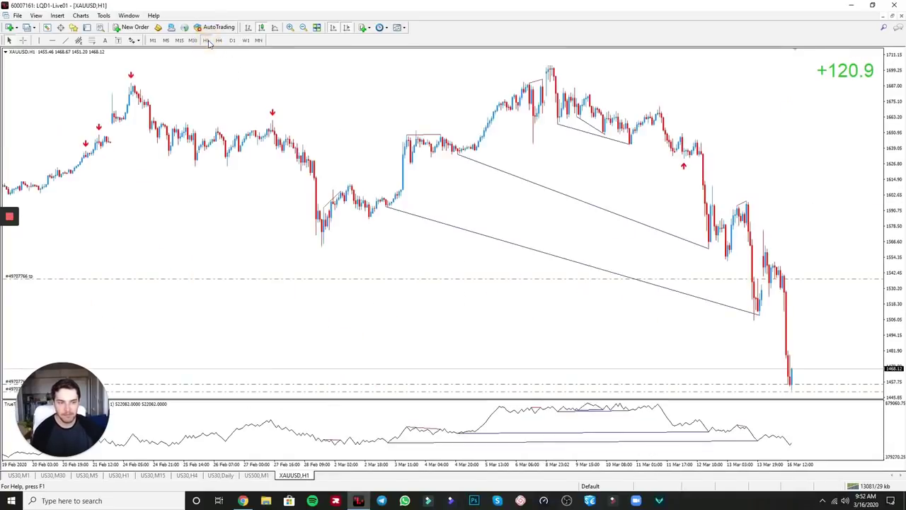
click(167, 41)
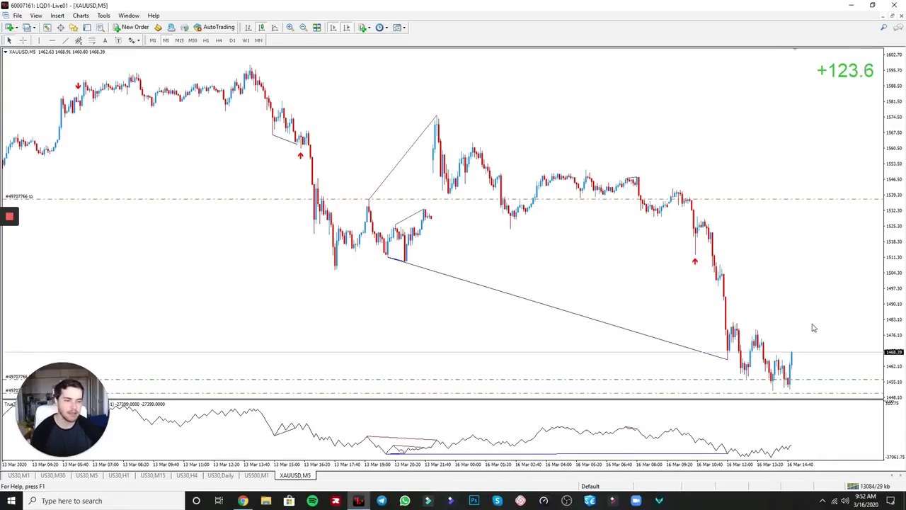
click(232, 39)
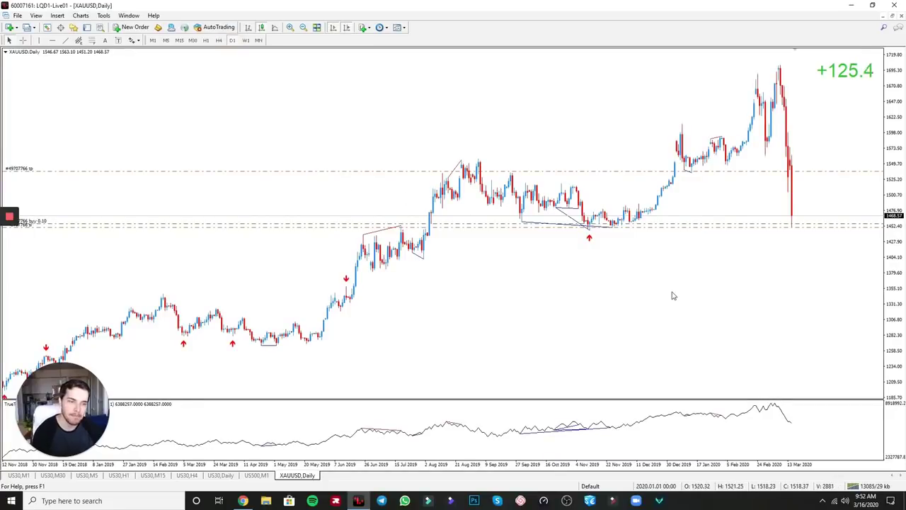
middle_click(797, 214)
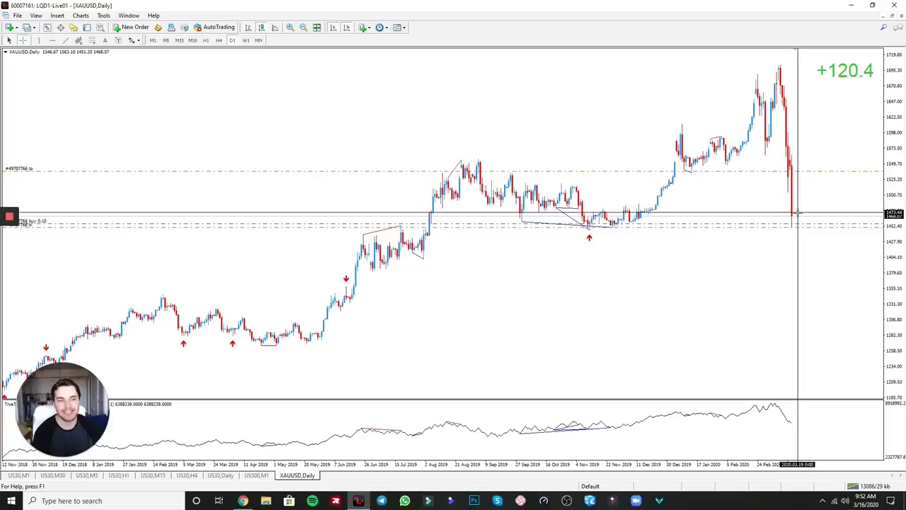
drag(798, 212, 813, 178)
middle_click(814, 203)
click(811, 165)
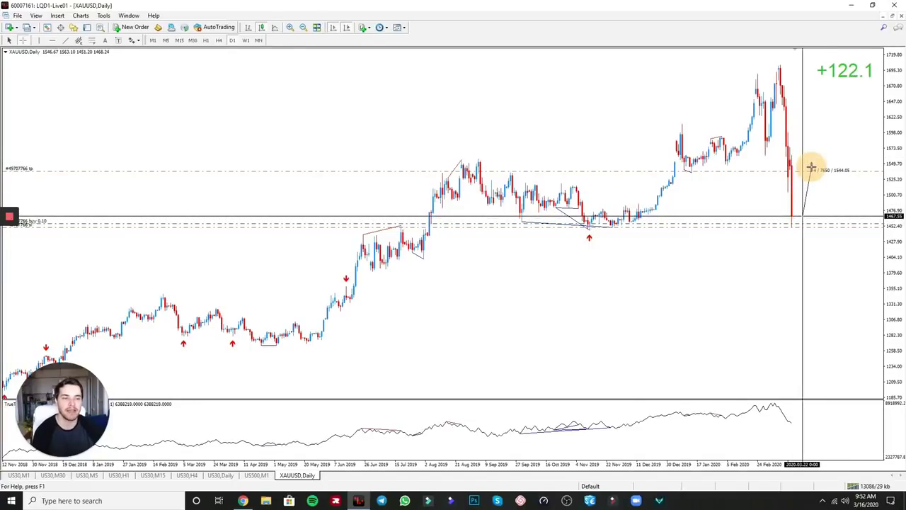
middle_click(794, 215)
drag(795, 212, 795, 198)
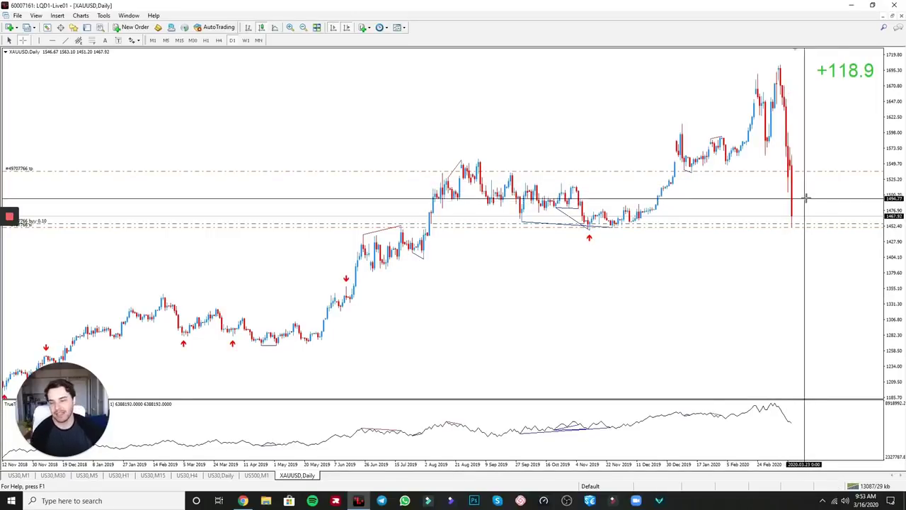
drag(802, 189, 815, 149)
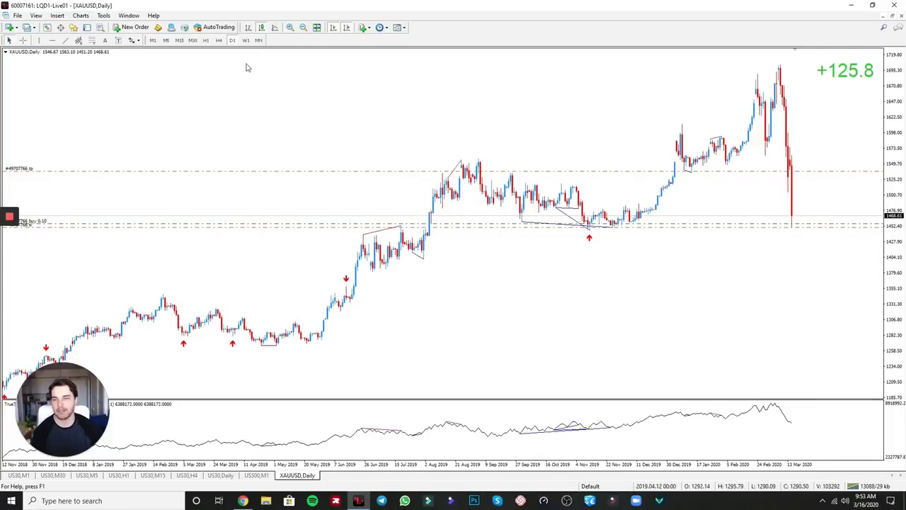
Step: Switch the gold chart to 5-minute (M5) candles
click(166, 42)
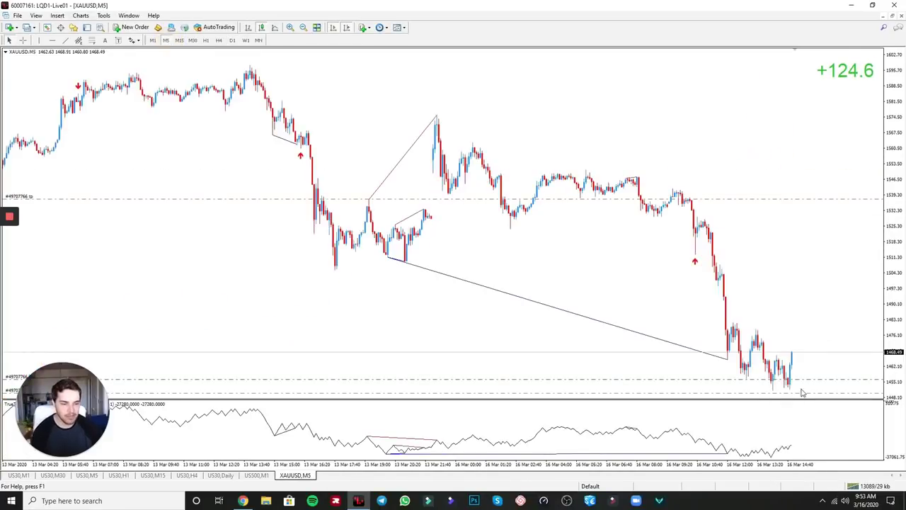
click(801, 383)
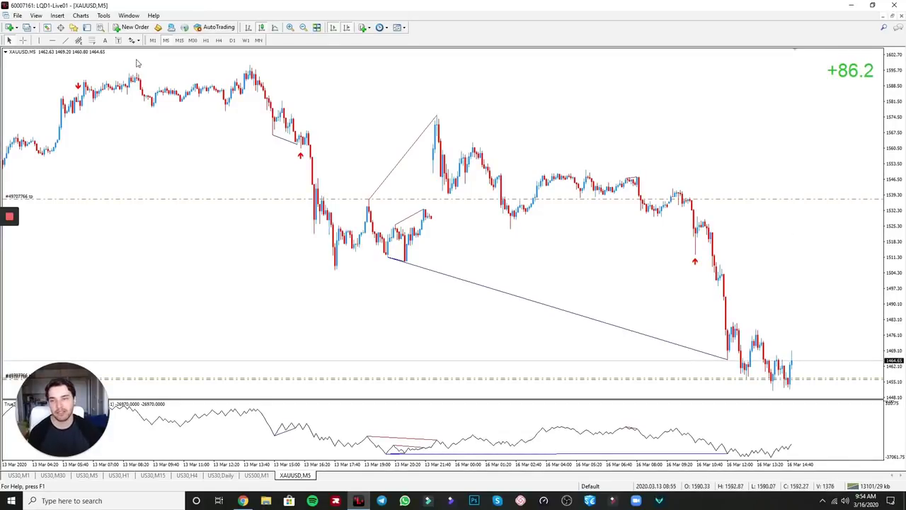
Step: Switch the XAUUSD chart to the M1 timeframe to show one-minute candles
click(153, 41)
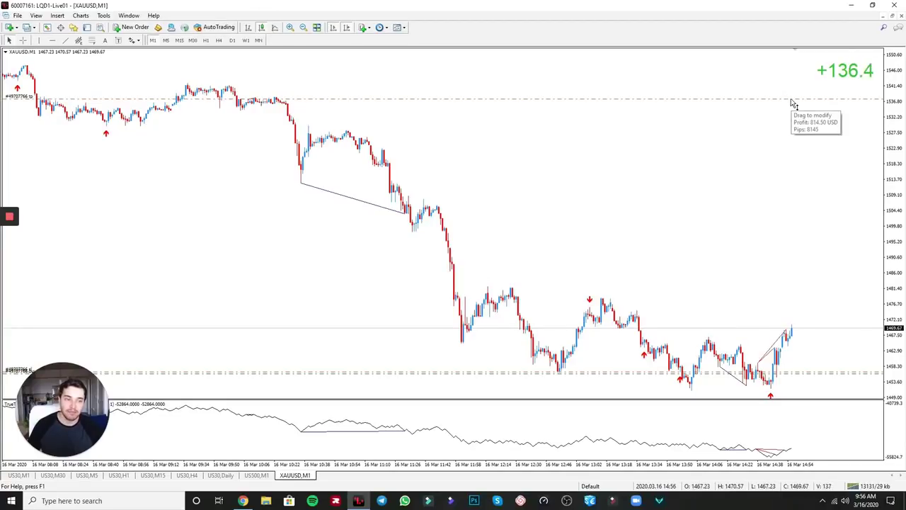
click(800, 329)
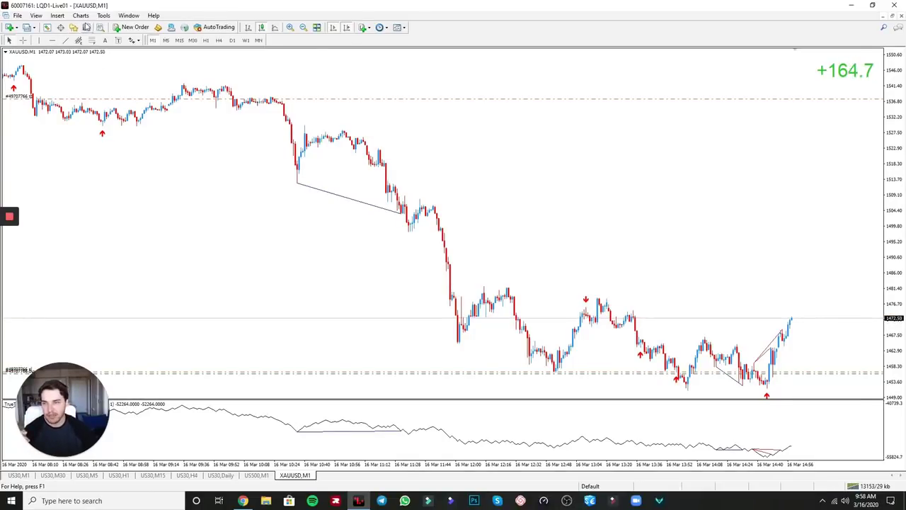
Step: Show the Terminal's Account History tab and enlarge the panel to list more closed trades
click(86, 27)
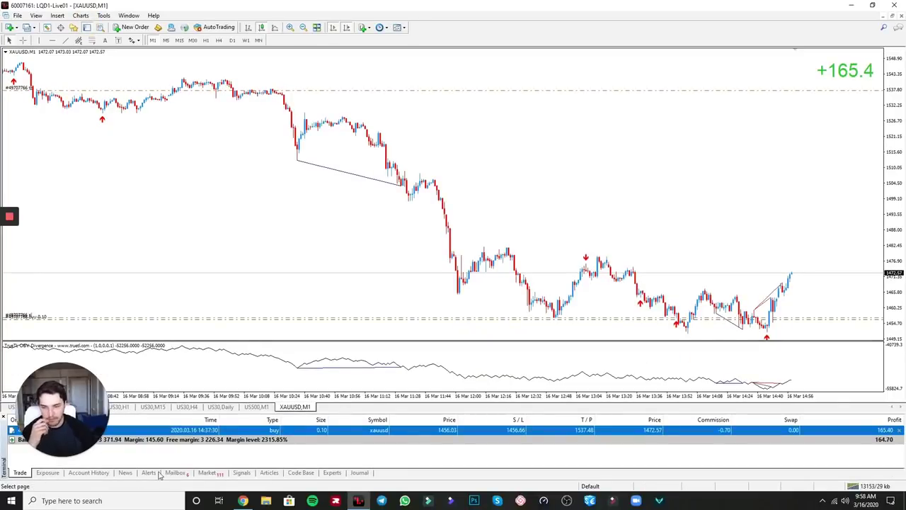
click(106, 472)
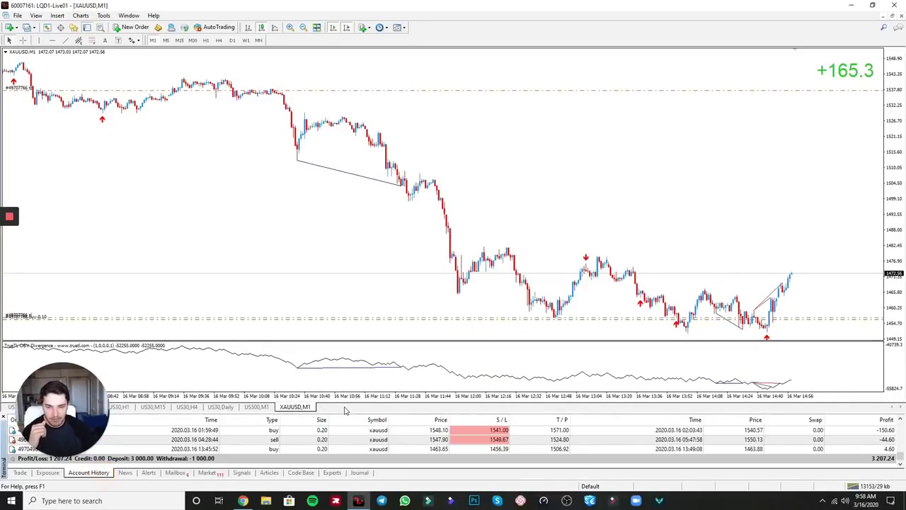
drag(345, 411, 354, 293)
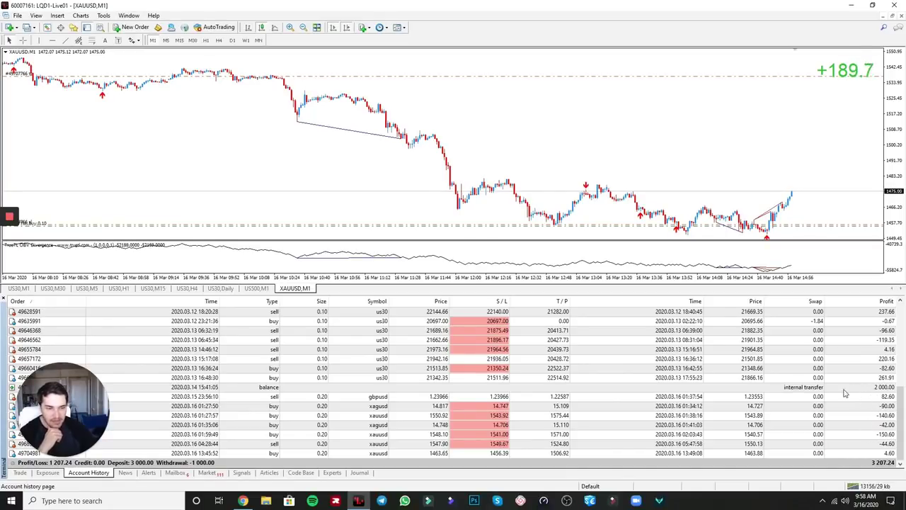
Step: Select the 2020.03.12 06:09:35 US30 sell trade and scroll down to the 1 207.24 profit summary
scroll(835, 397, up, 6)
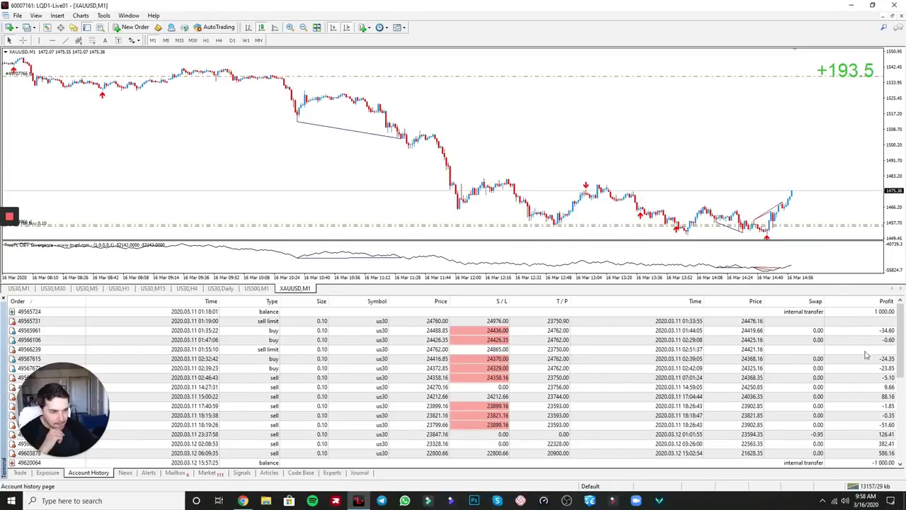
scroll(881, 381, down, 1)
scroll(864, 374, up, 1)
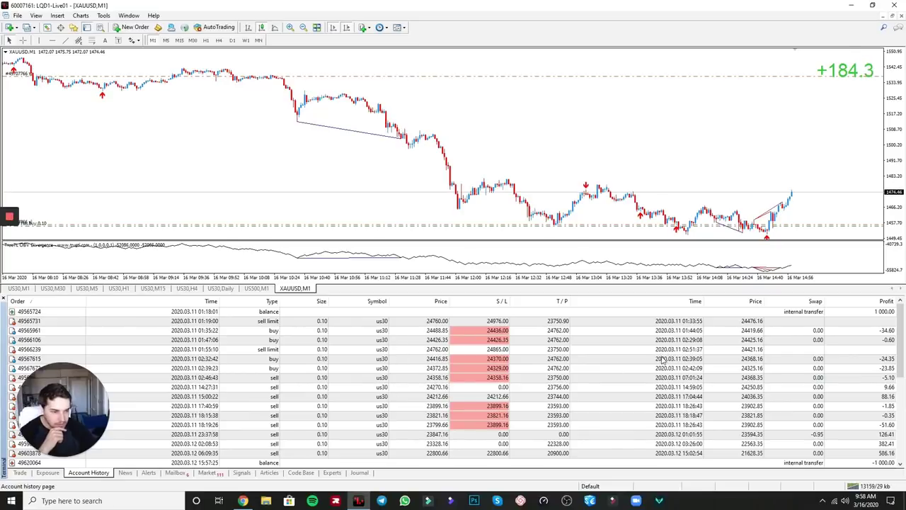
scroll(867, 375, down, 1)
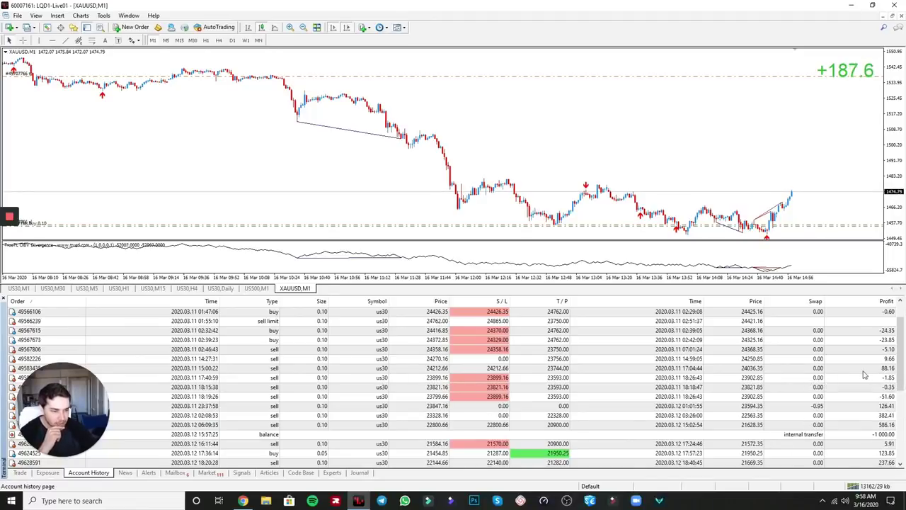
scroll(867, 381, down, 1)
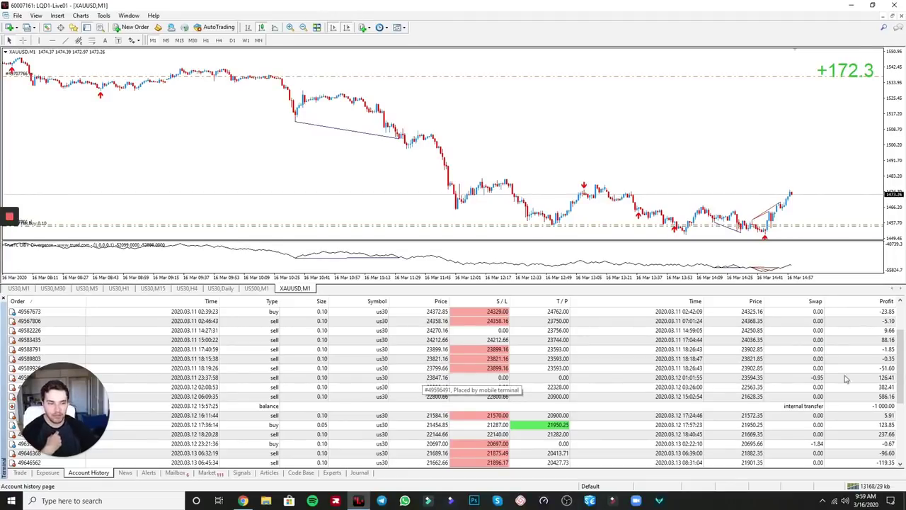
click(872, 397)
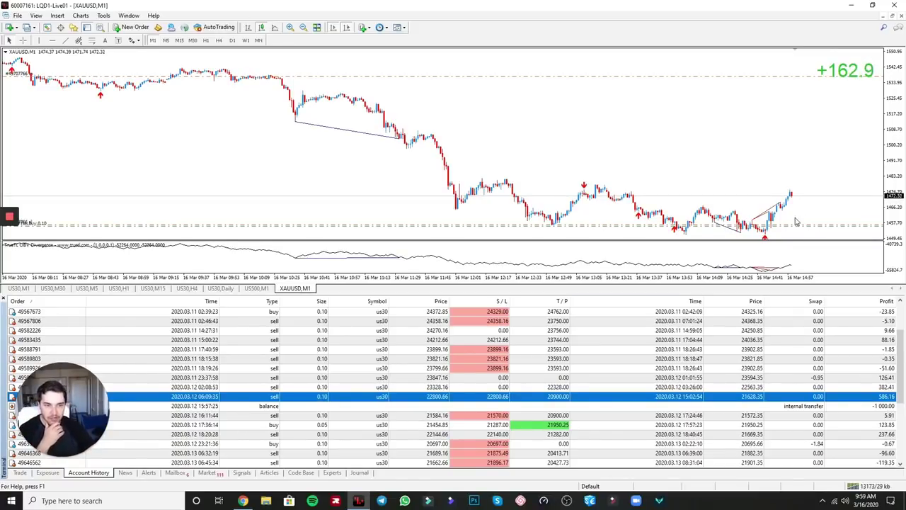
scroll(713, 438, down, 2)
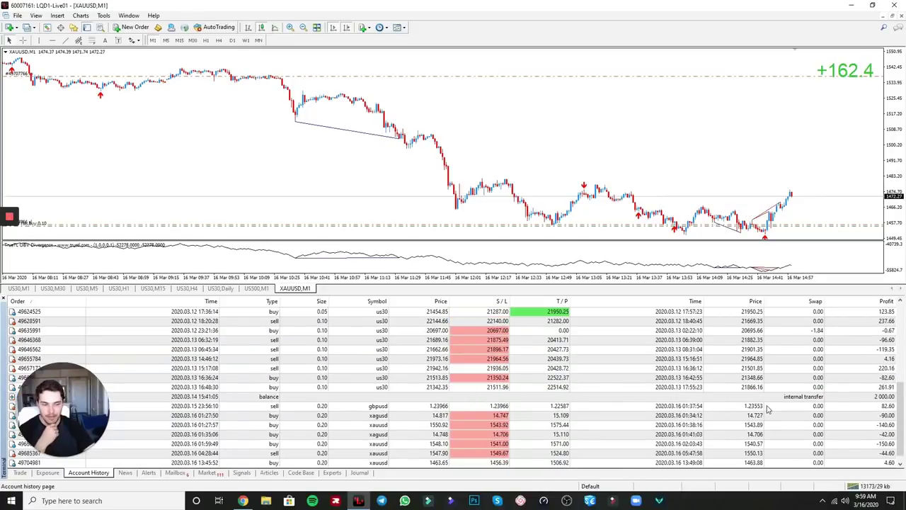
scroll(850, 366, down, 3)
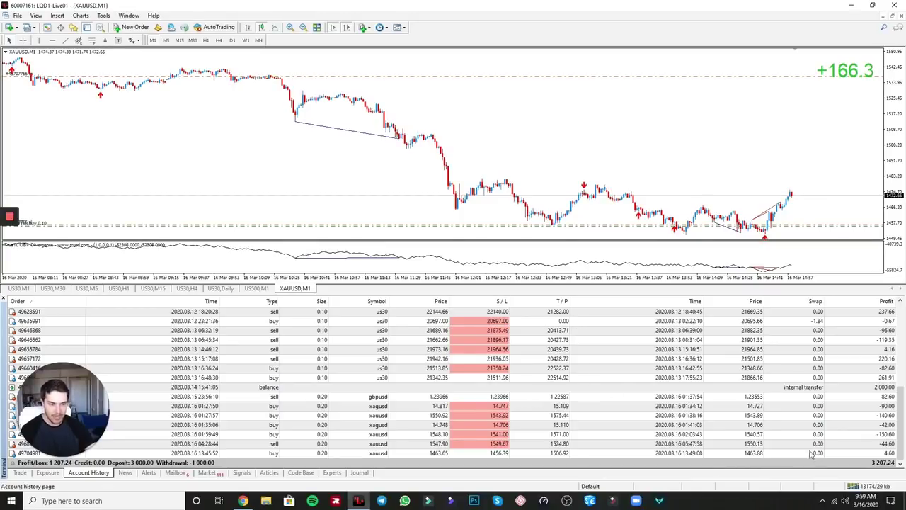
Step: Check the open XAUUSD buy on the Trade tab, then shrink and hide the Terminal
click(20, 472)
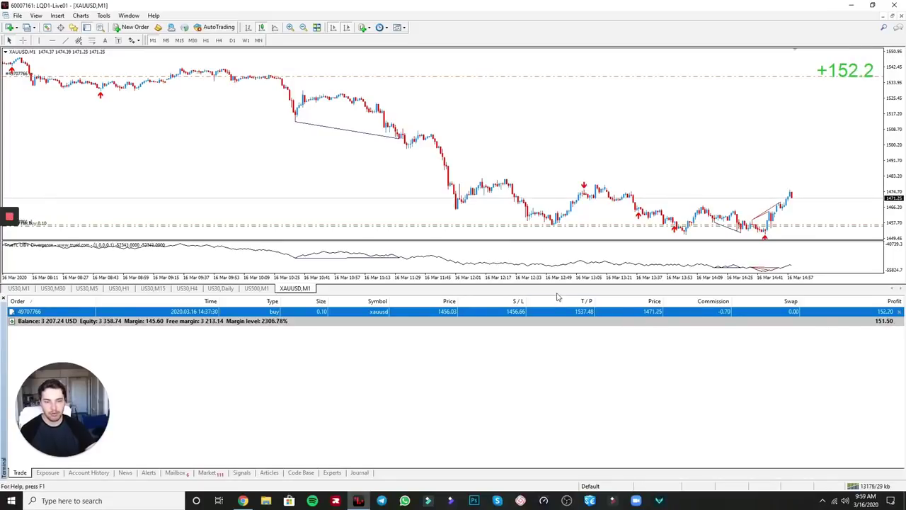
drag(559, 294, 582, 418)
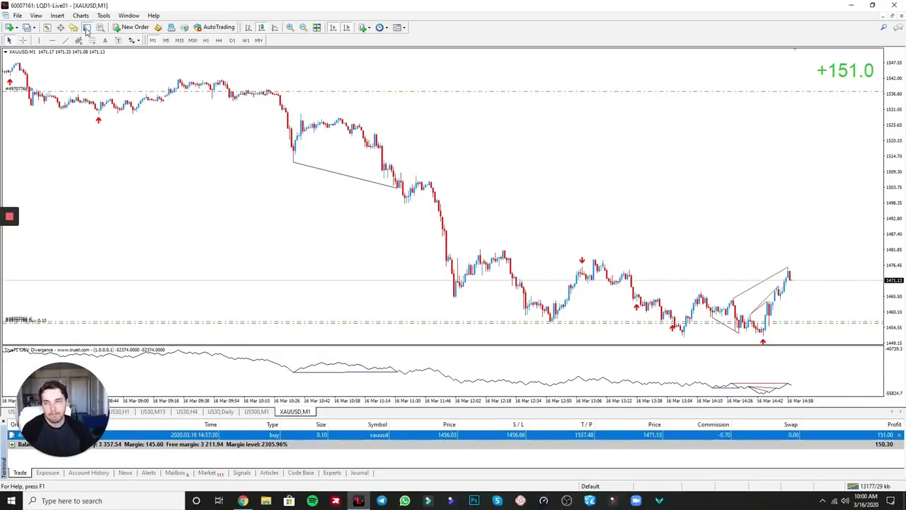
key(ctrl+t)
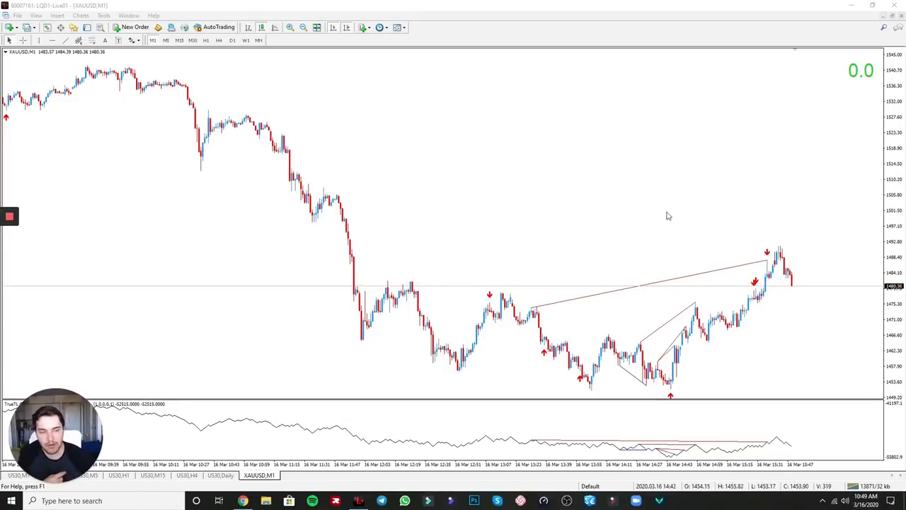
middle_click(763, 269)
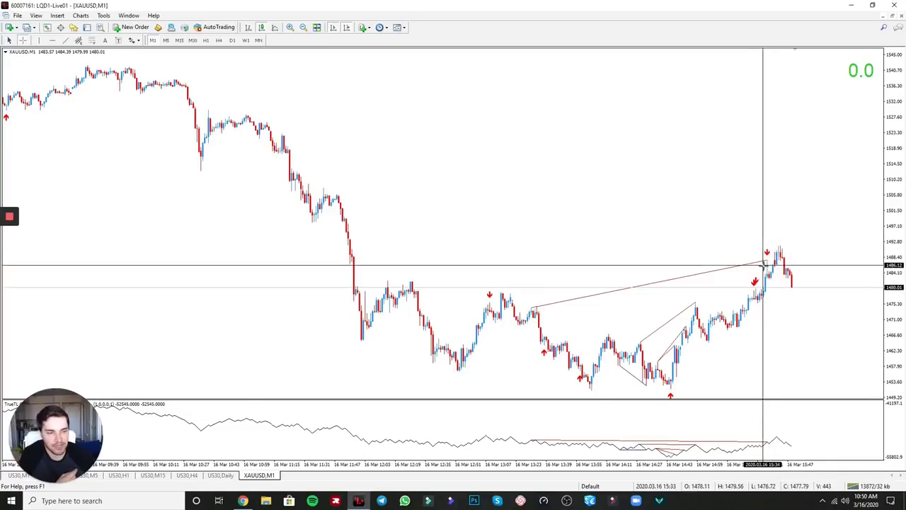
middle_click(777, 247)
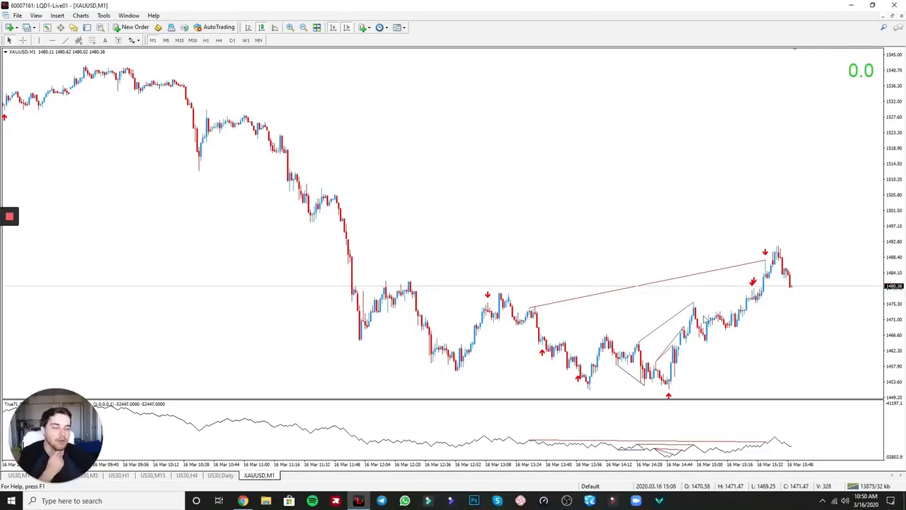
middle_click(627, 367)
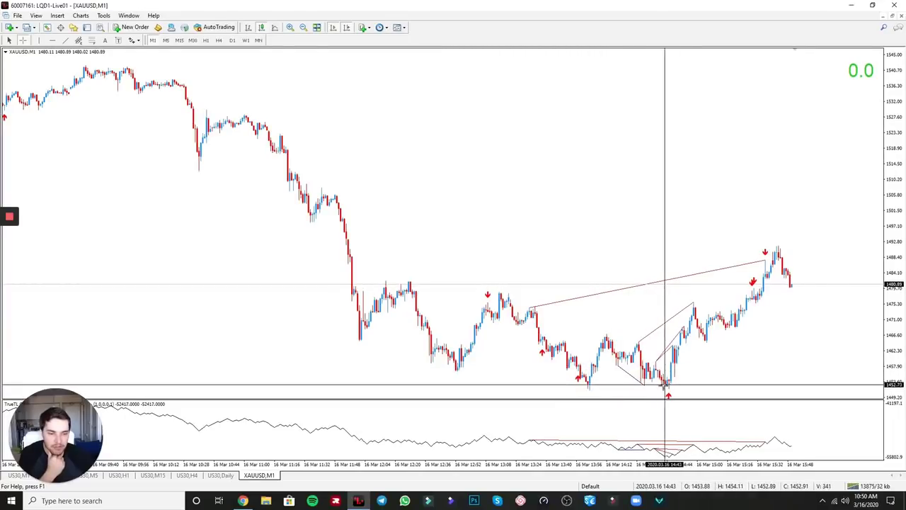
drag(677, 377, 764, 269)
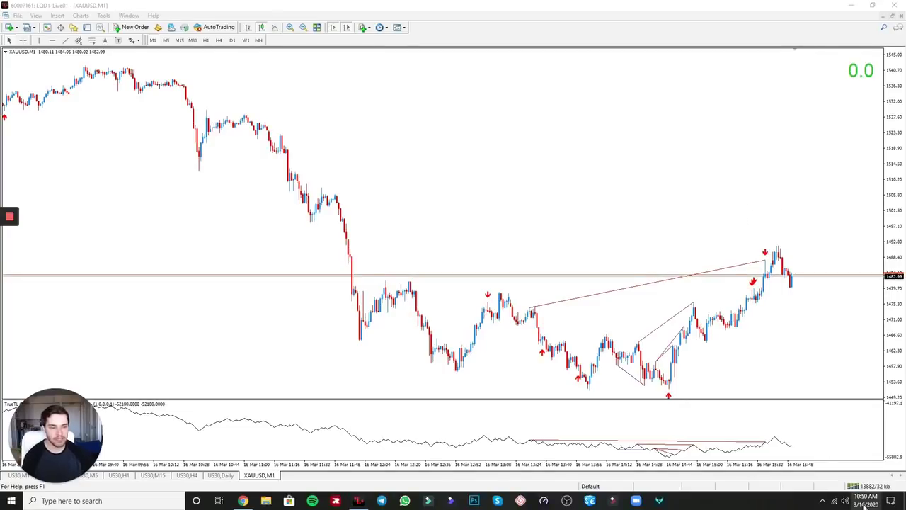
Step: Check today's date on the taskbar calendar, then dismiss it back to the chart
click(867, 500)
click(753, 198)
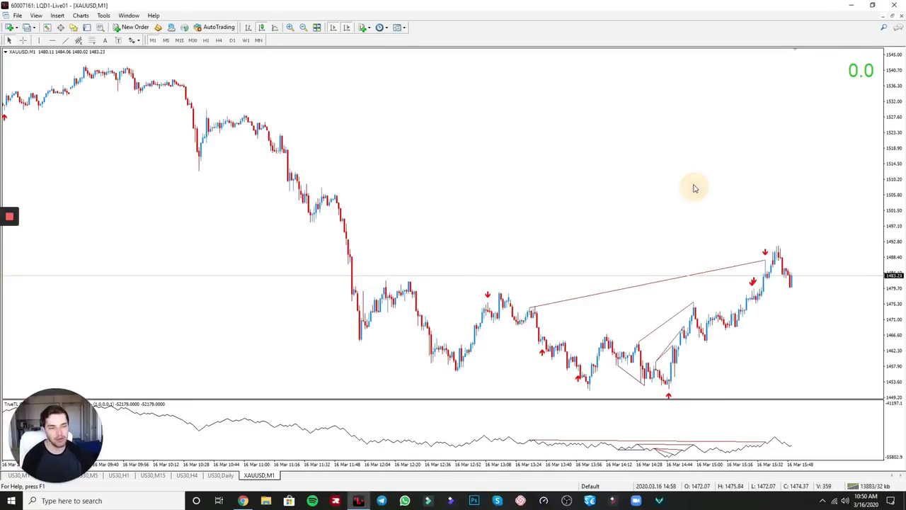